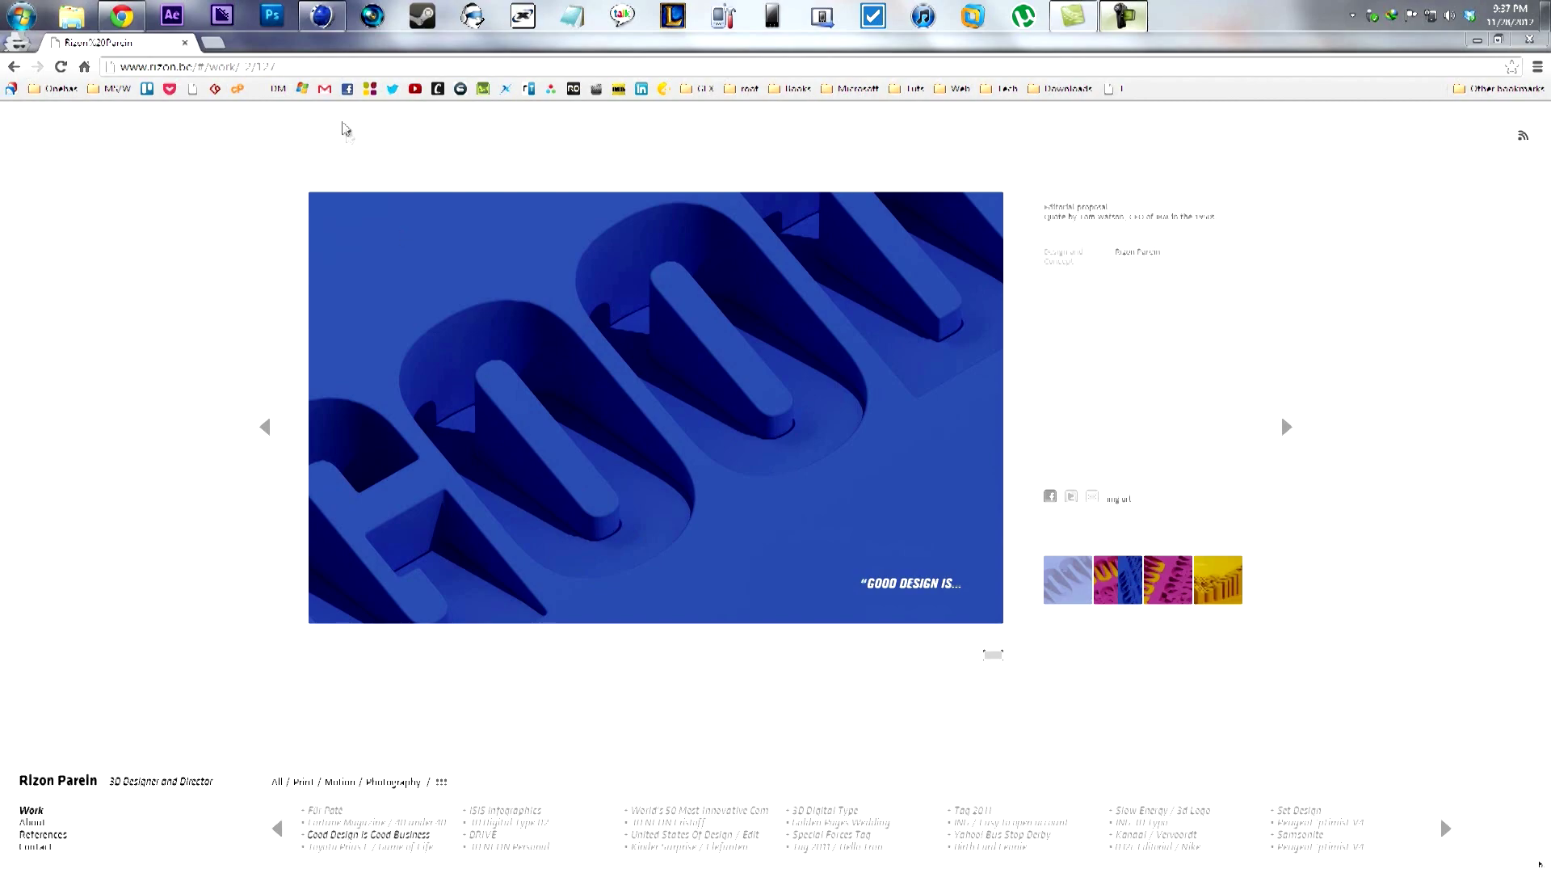
# Switch to CINEMA 4D and add a MoText object with the text COOL
pyautogui.click(322, 15)
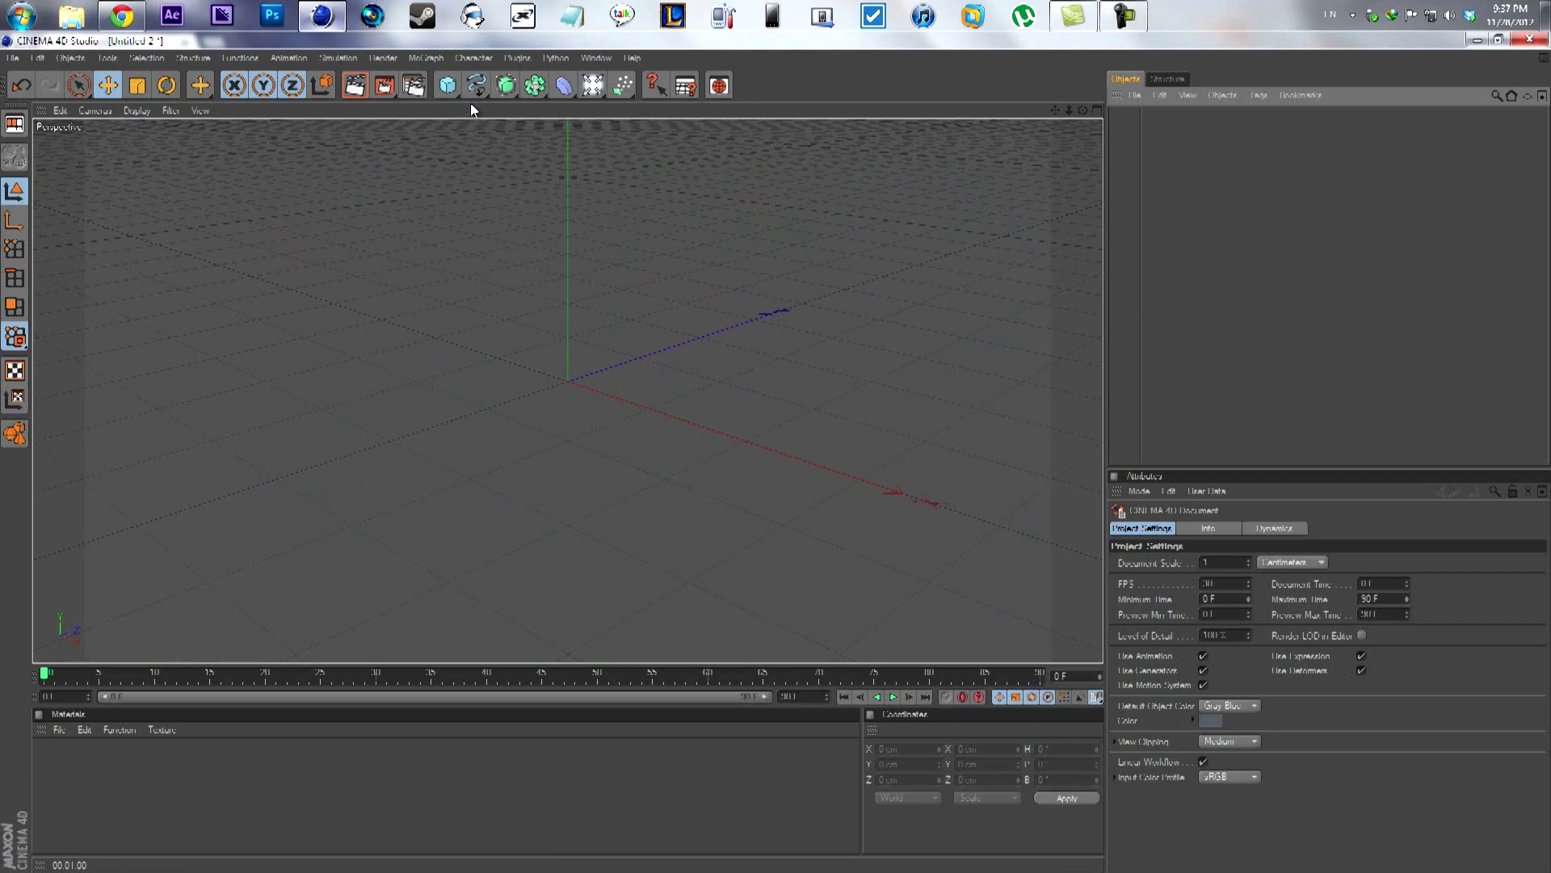
pyautogui.click(427, 58)
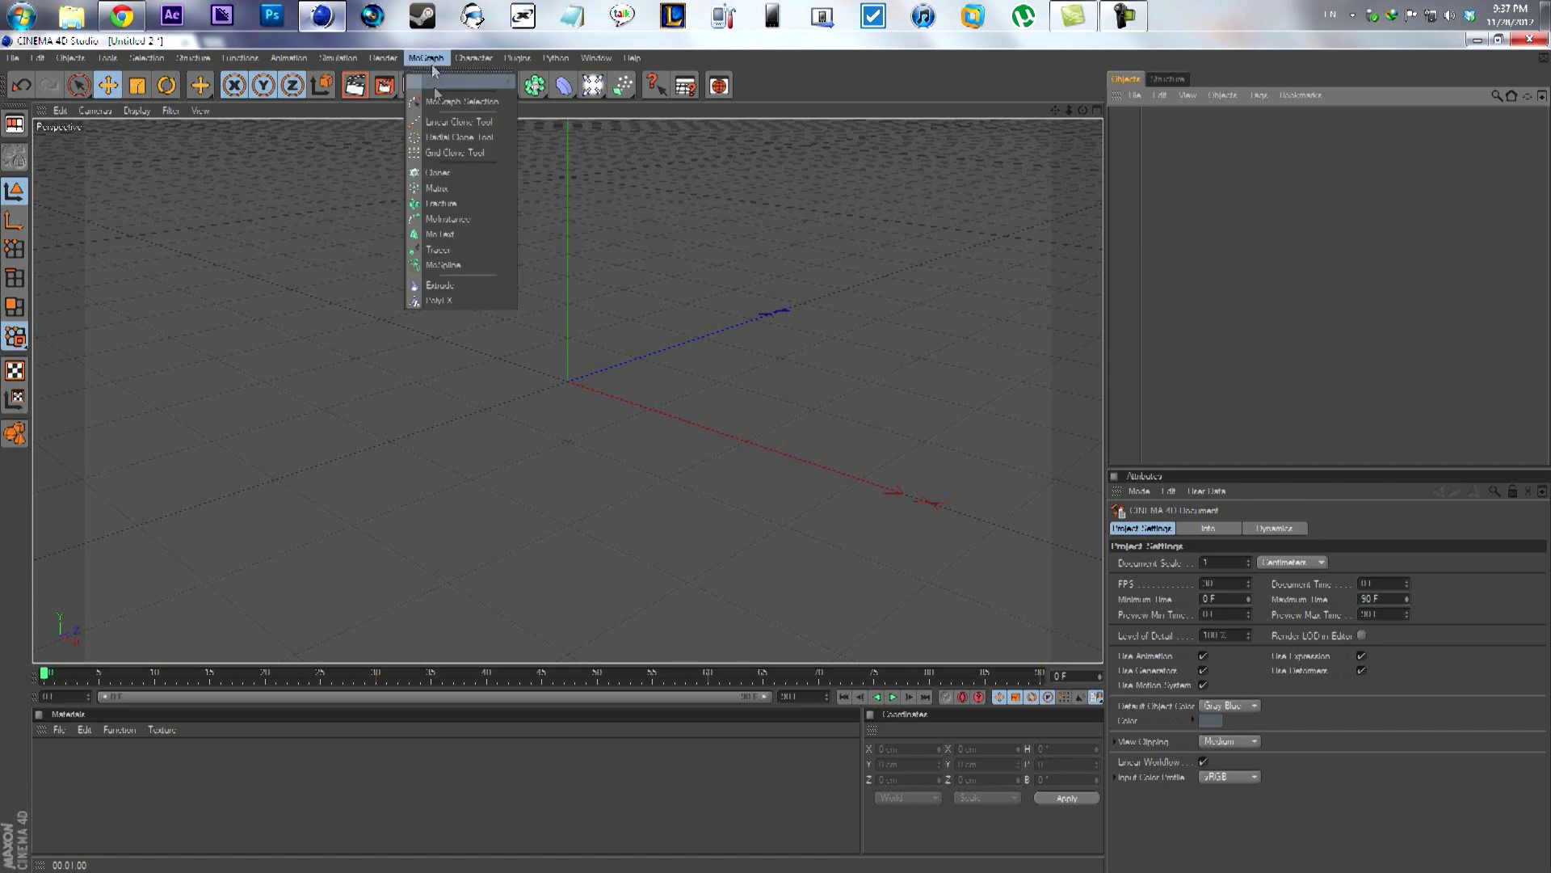
pyautogui.click(450, 235)
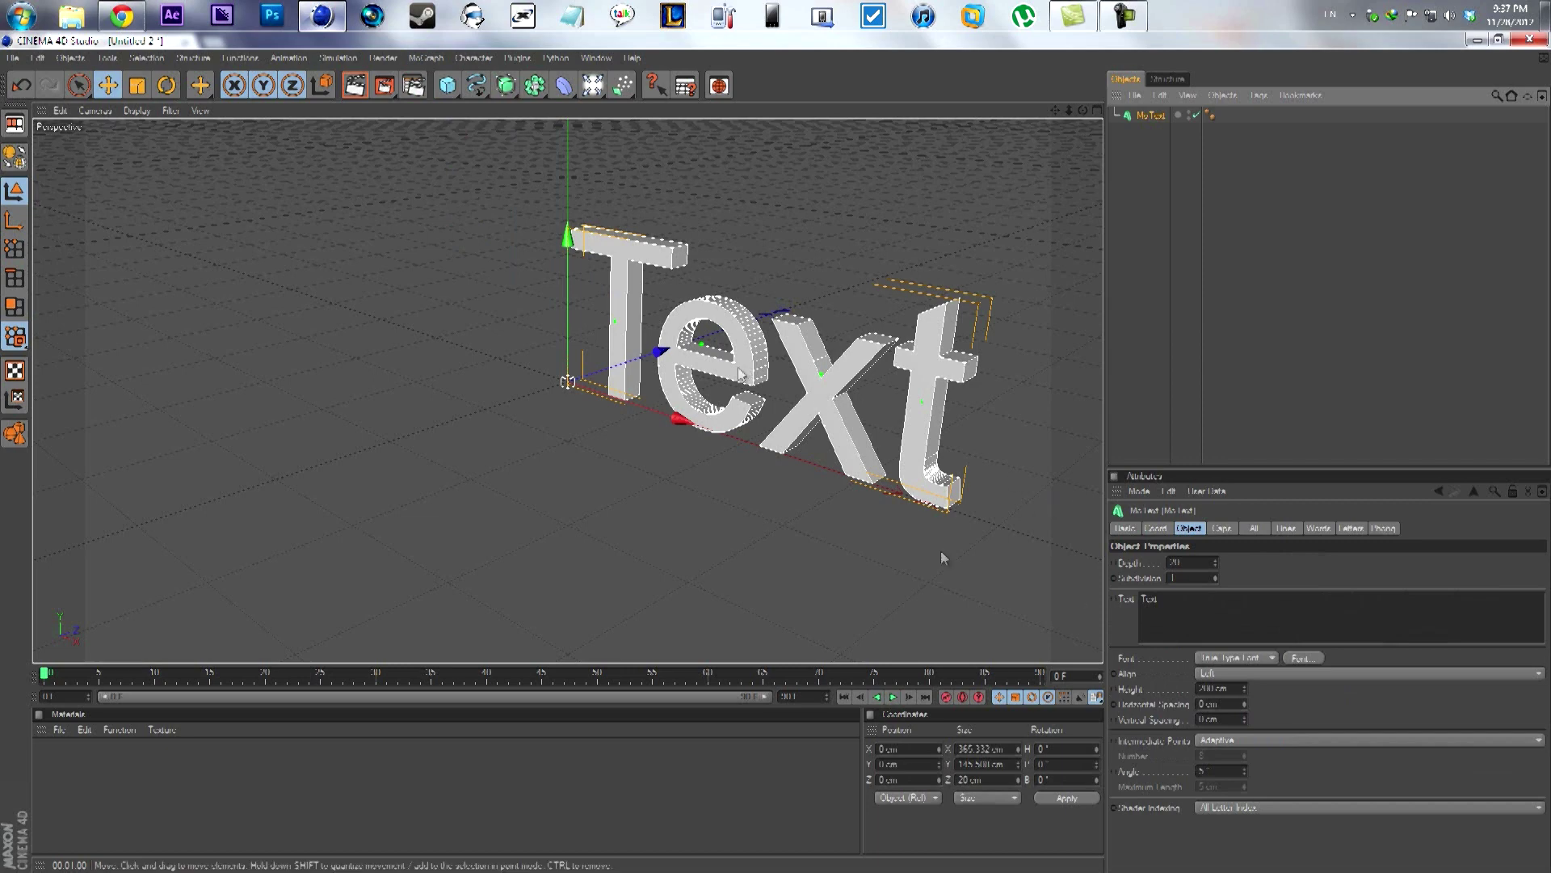
pyautogui.doubleClick(1163, 597)
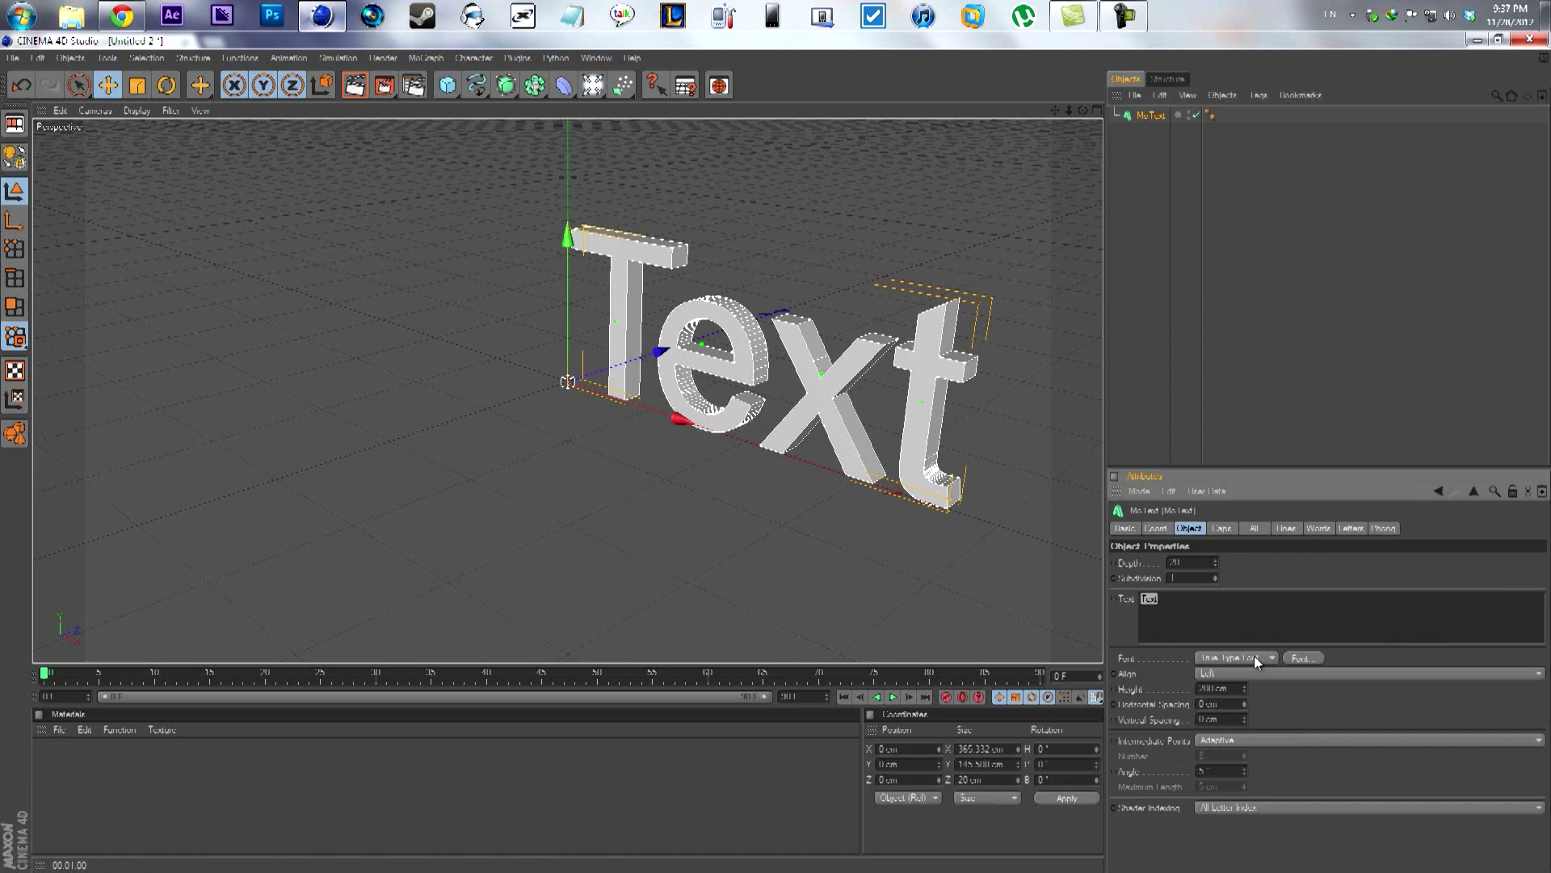
pyautogui.write('COOL')
# Change the COOL text's font to Bebas Neue
pyautogui.click(1303, 658)
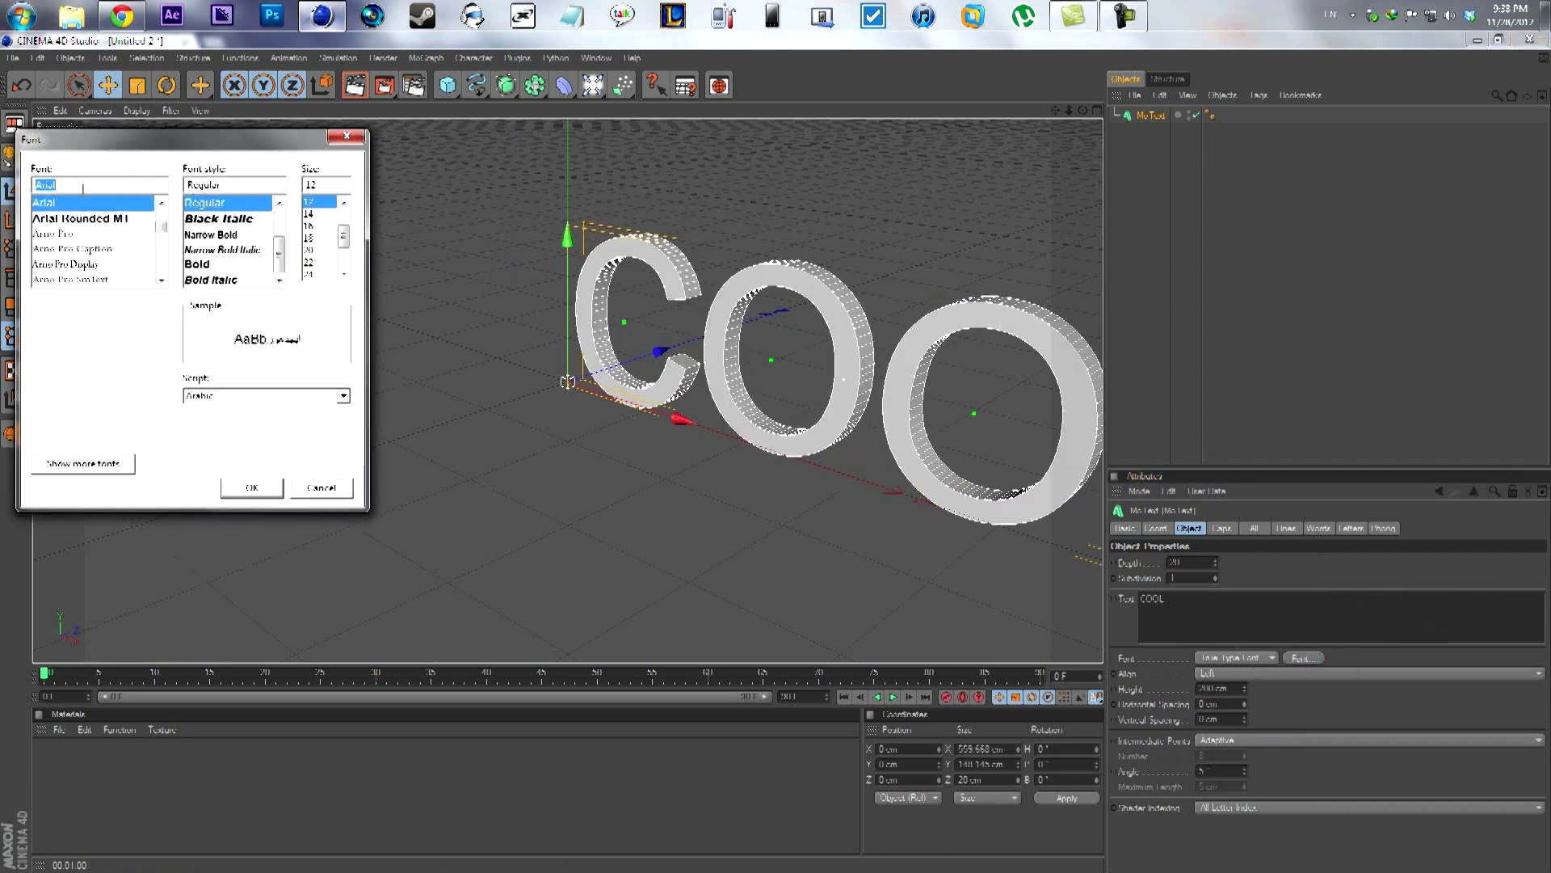
pyautogui.write('beb')
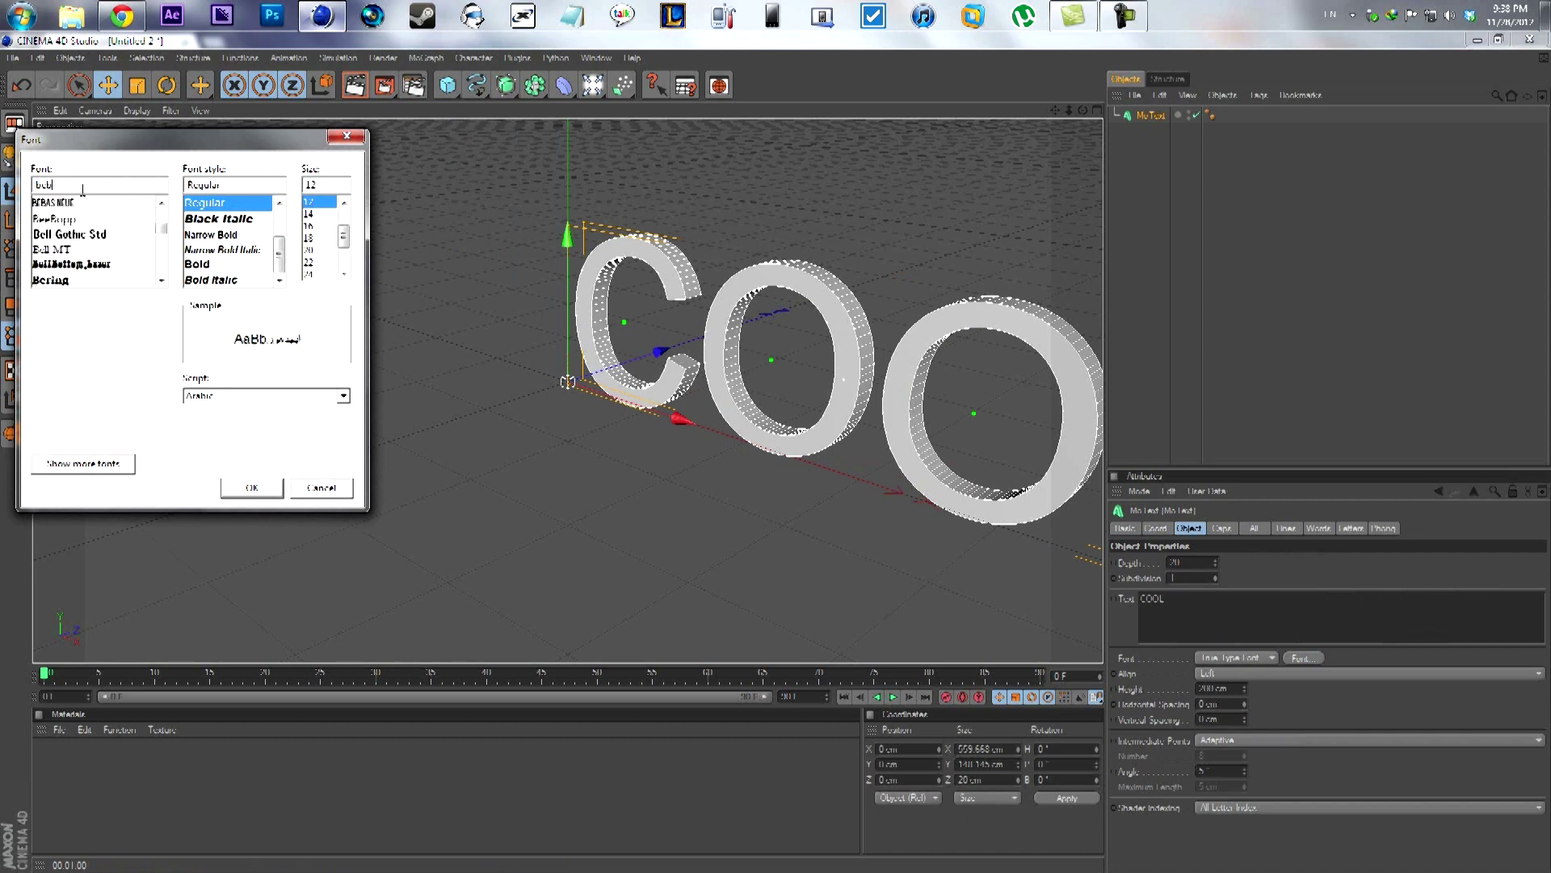
pyautogui.click(53, 202)
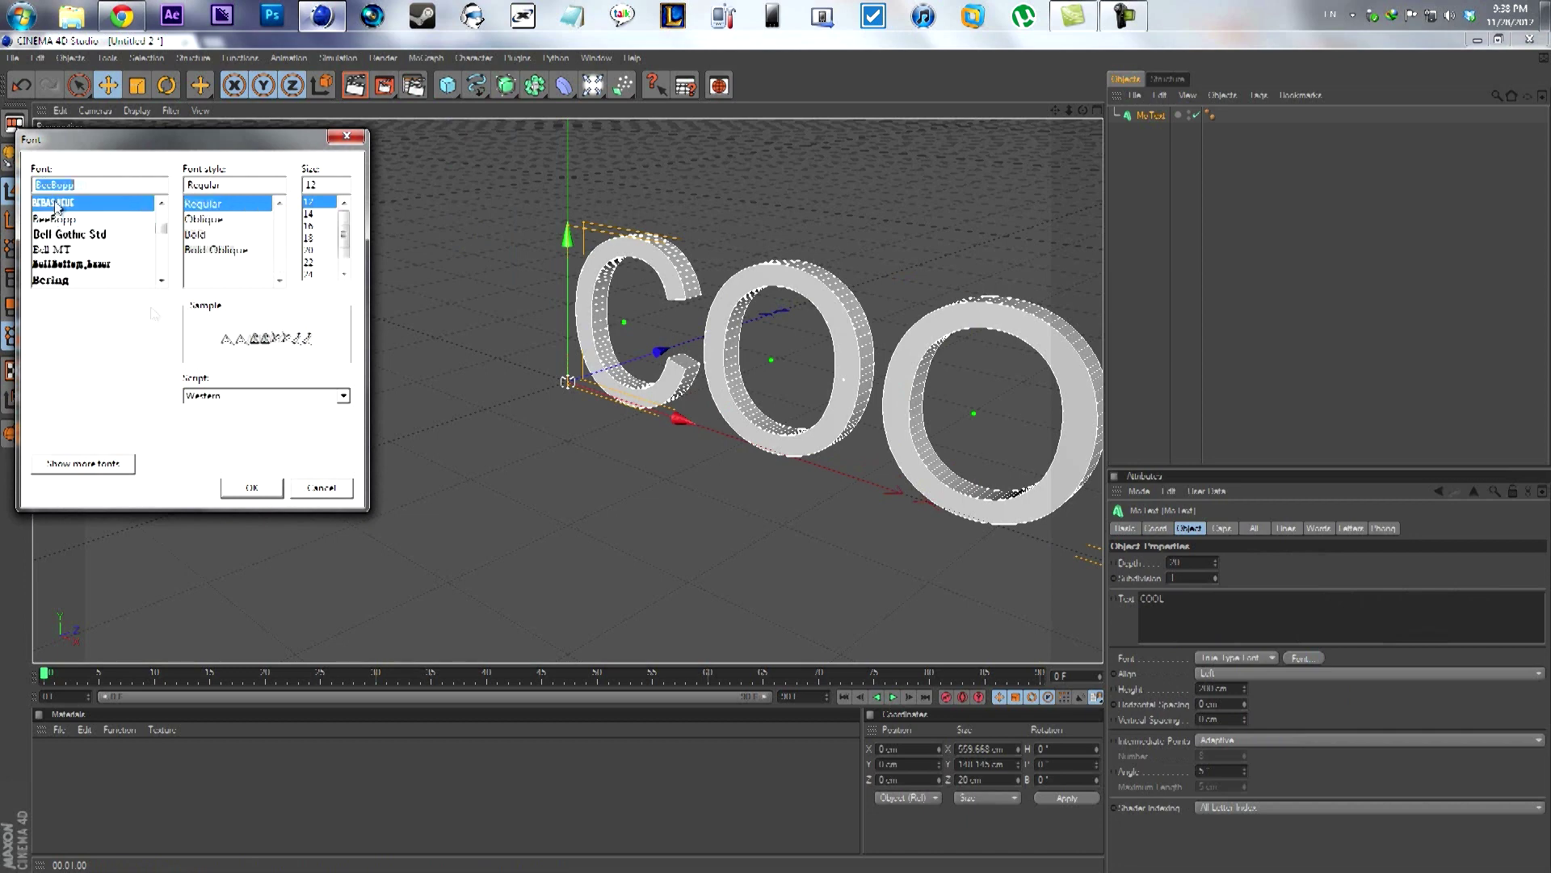
pyautogui.click(265, 493)
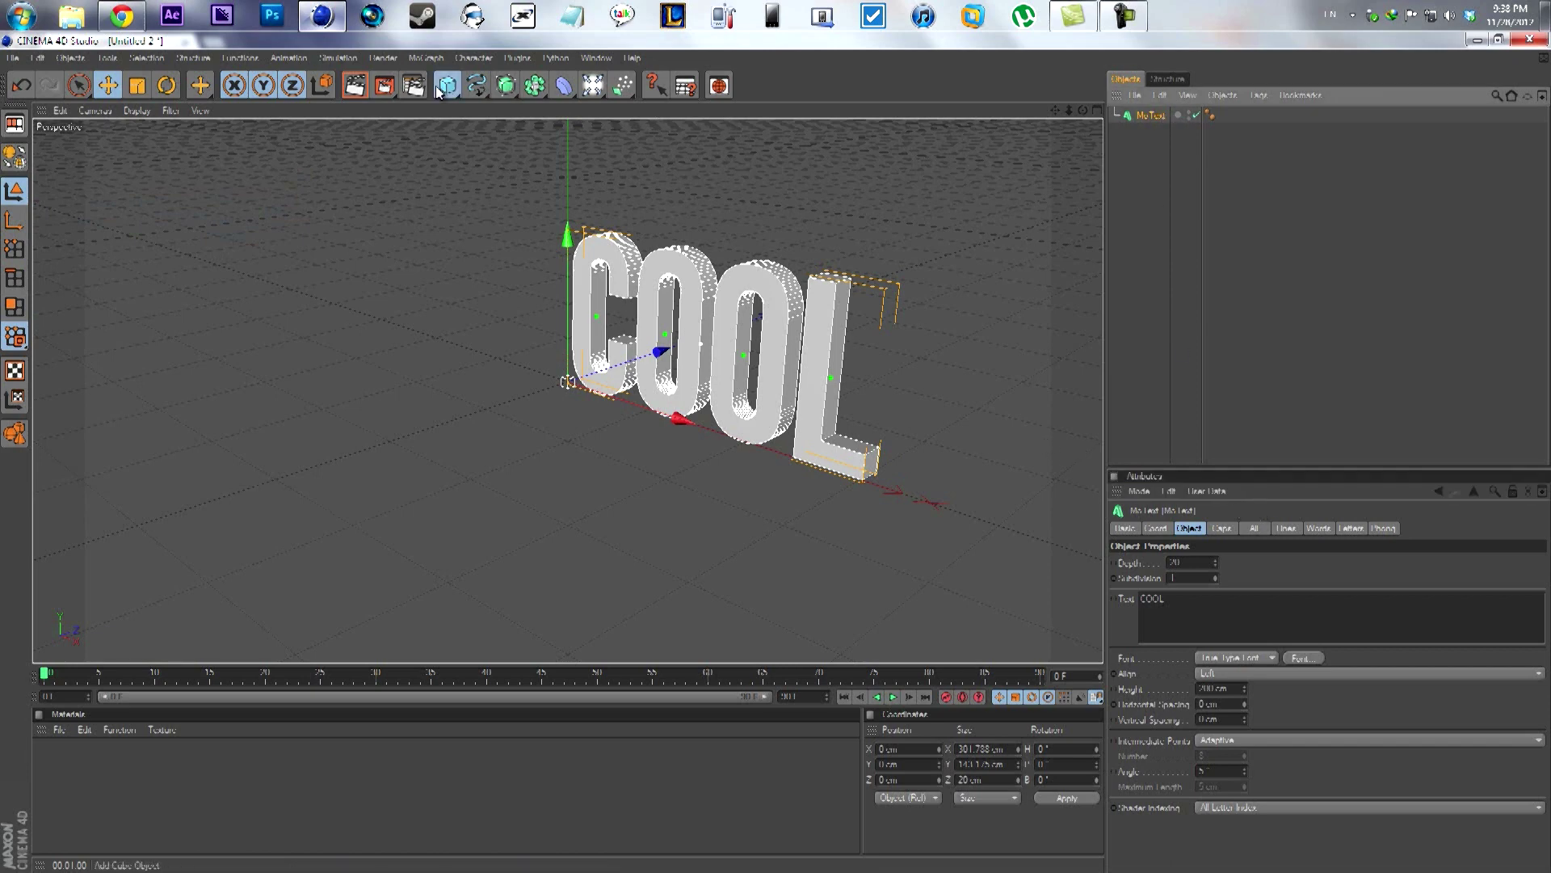
# Add a cube, enlarge it to about 307 cm in X and 516 cm in Z, and shift it along X under the text
pyautogui.moveTo(447, 85); pyautogui.dragTo(484, 100)
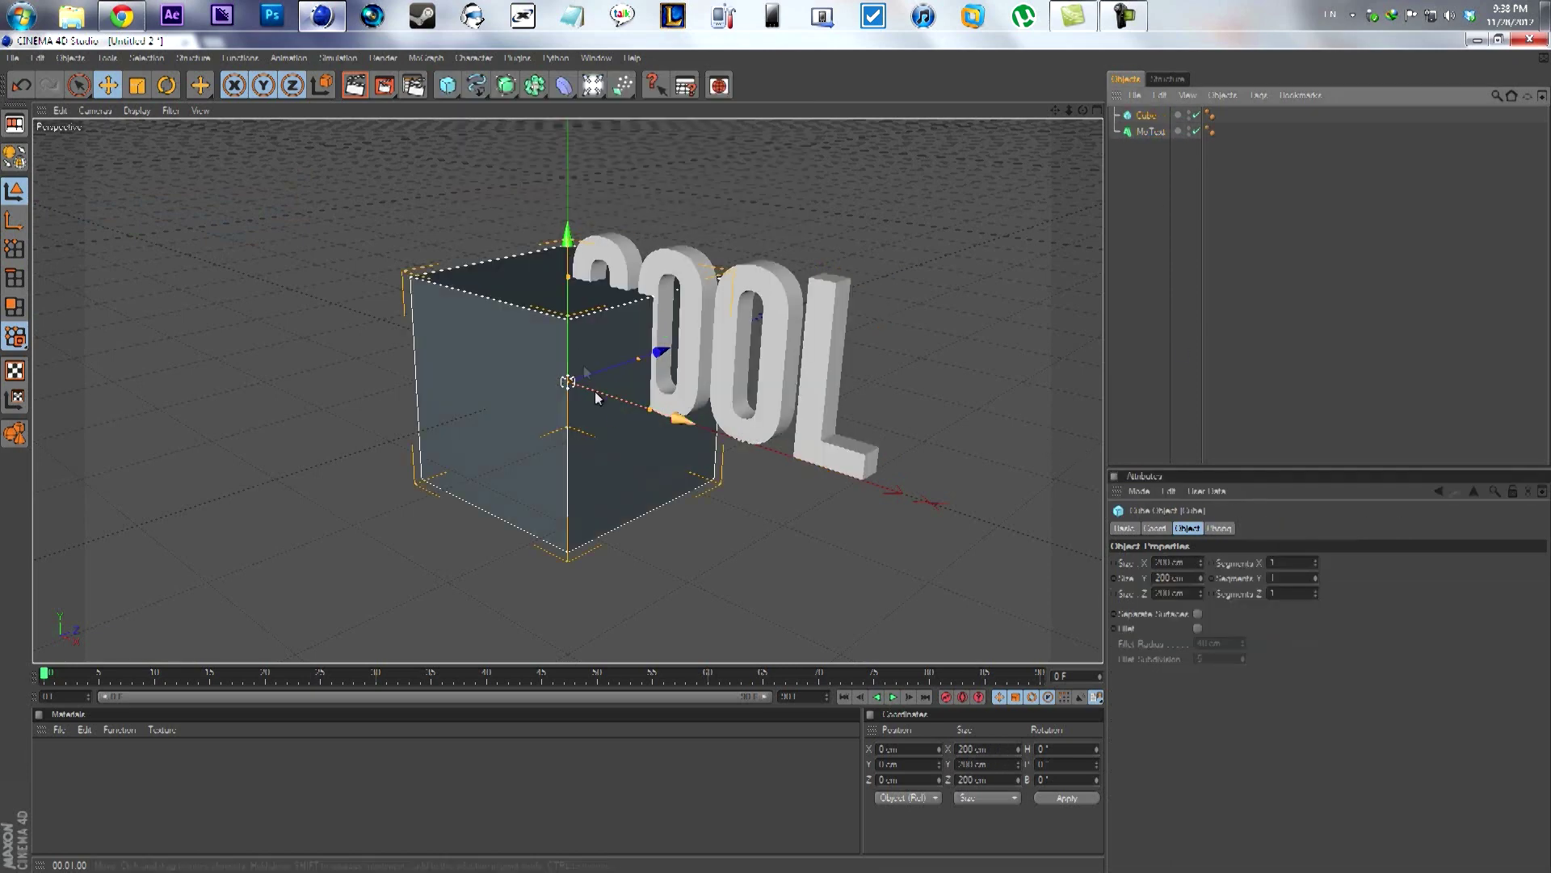
pyautogui.moveTo(650, 411); pyautogui.dragTo(661, 415)
pyautogui.middleClick(653, 411)
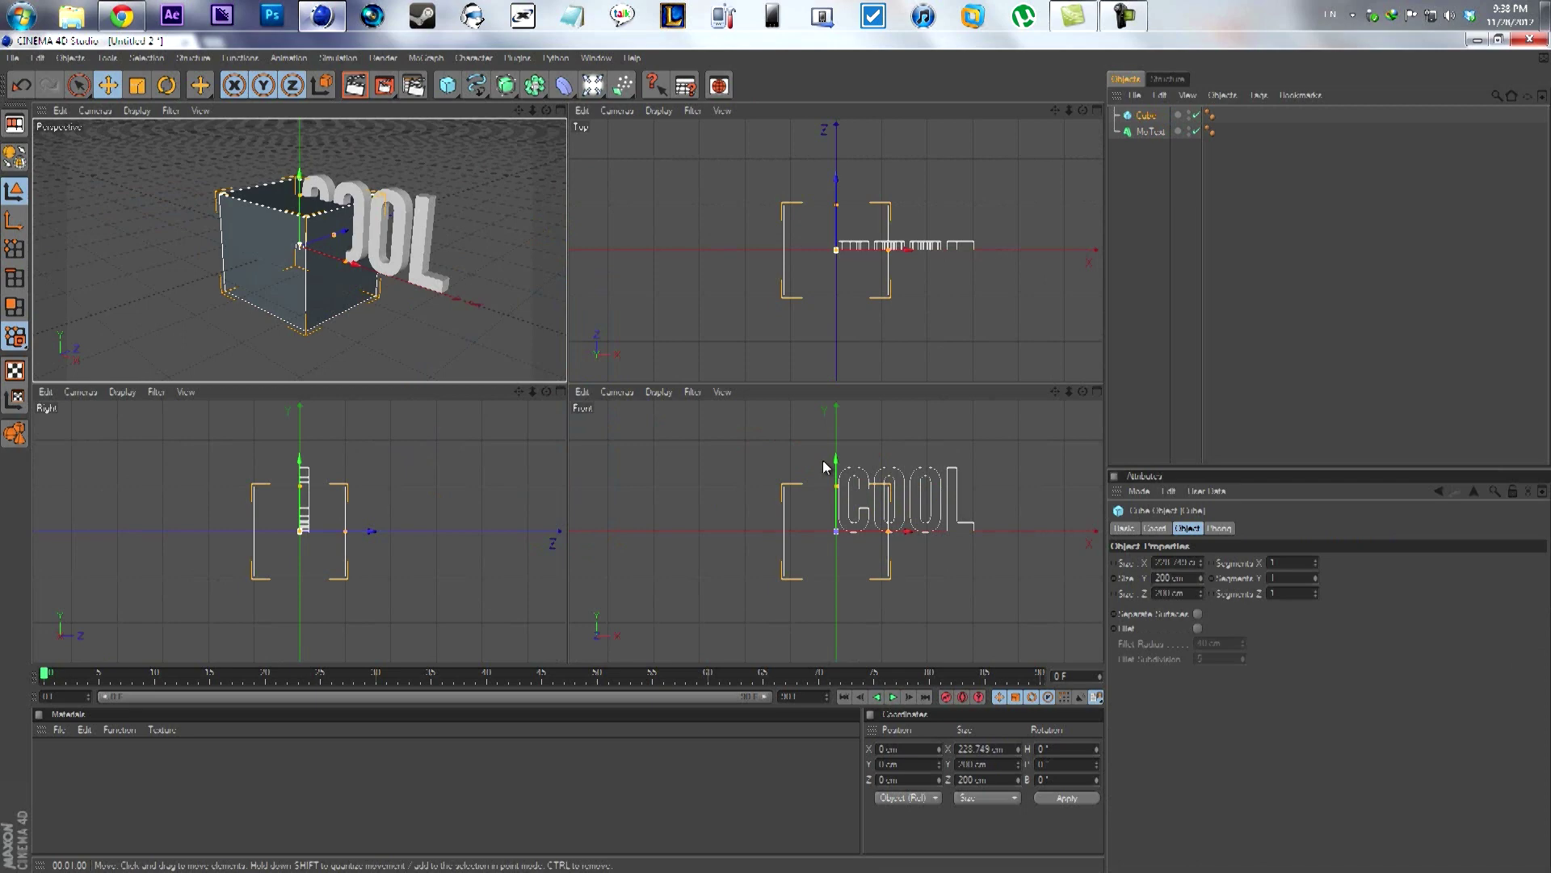
pyautogui.middleClick(810, 234)
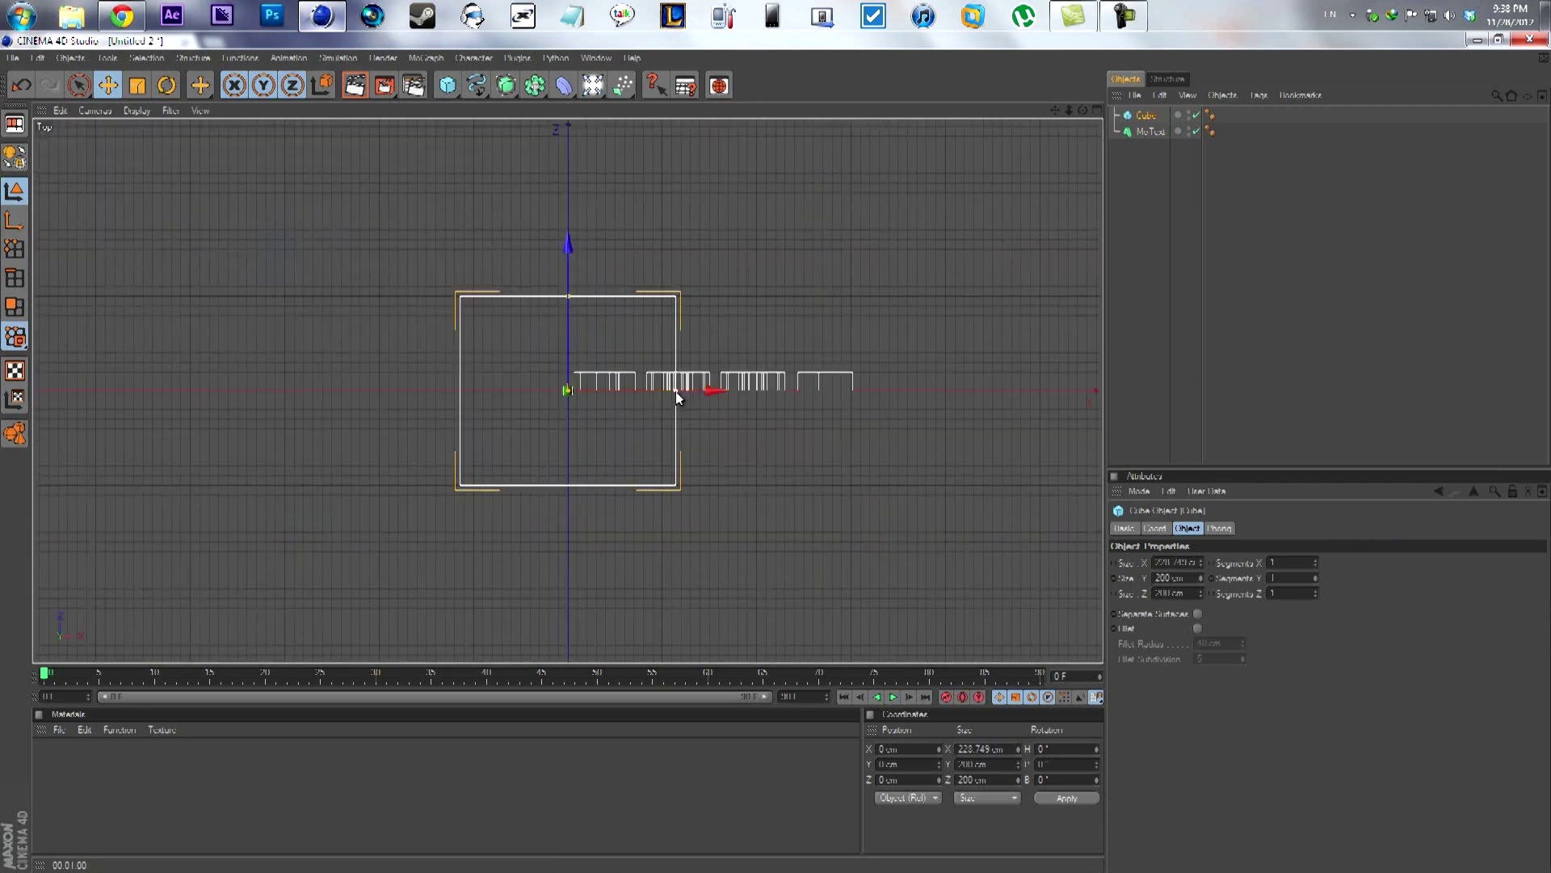
pyautogui.moveTo(676, 391); pyautogui.dragTo(713, 391)
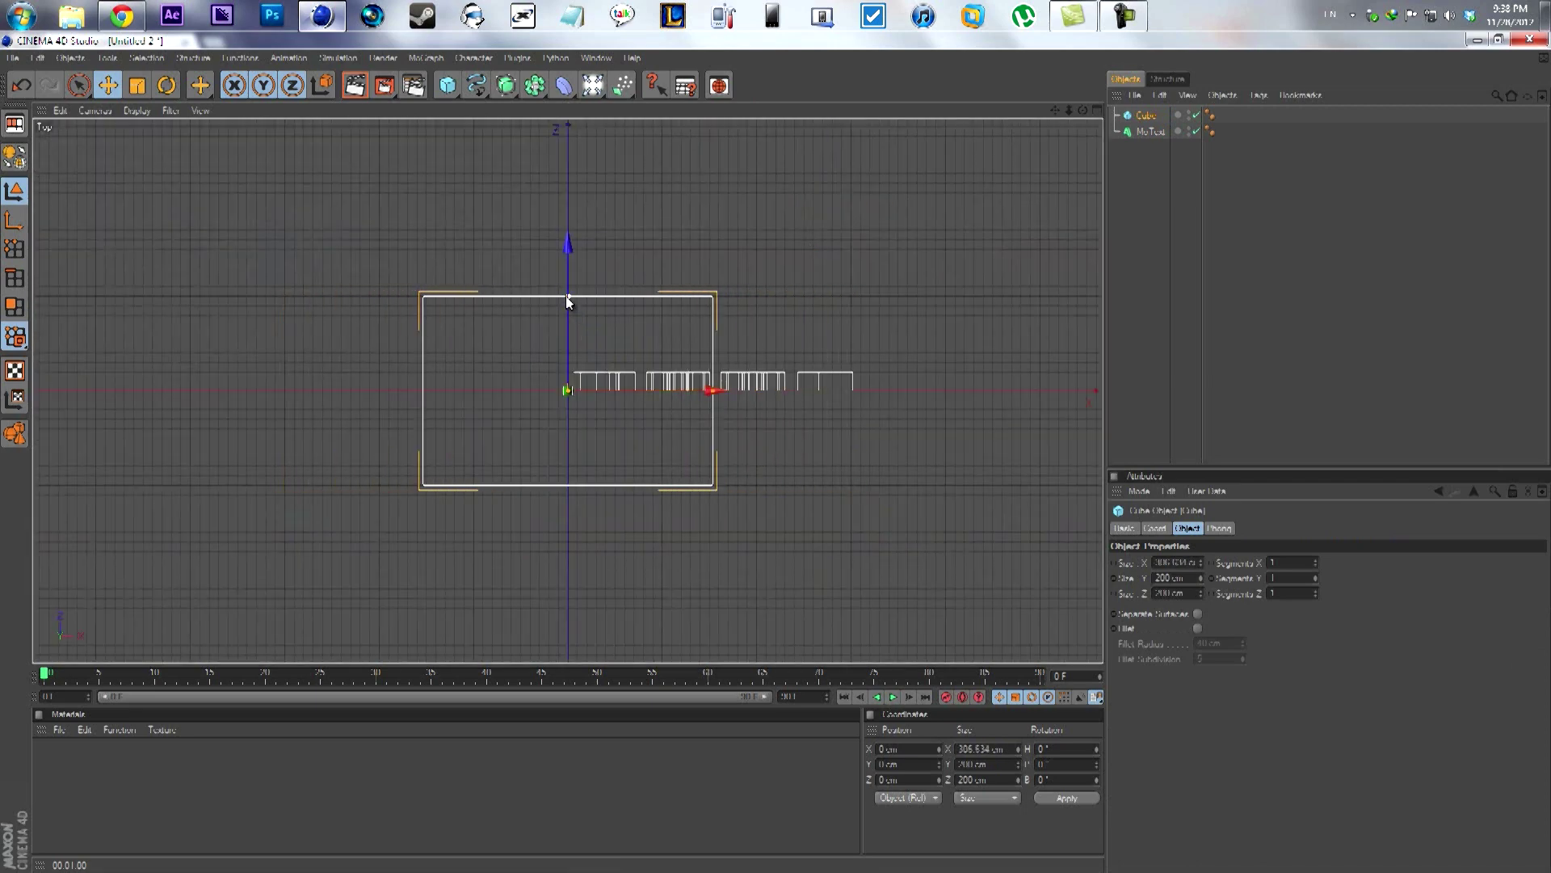
pyautogui.moveTo(568, 296); pyautogui.dragTo(568, 148)
pyautogui.moveTo(644, 390); pyautogui.dragTo(687, 390)
# Rotate the MoText to lie flat, with pitch -90° and bank -90°
pyautogui.click(1146, 132)
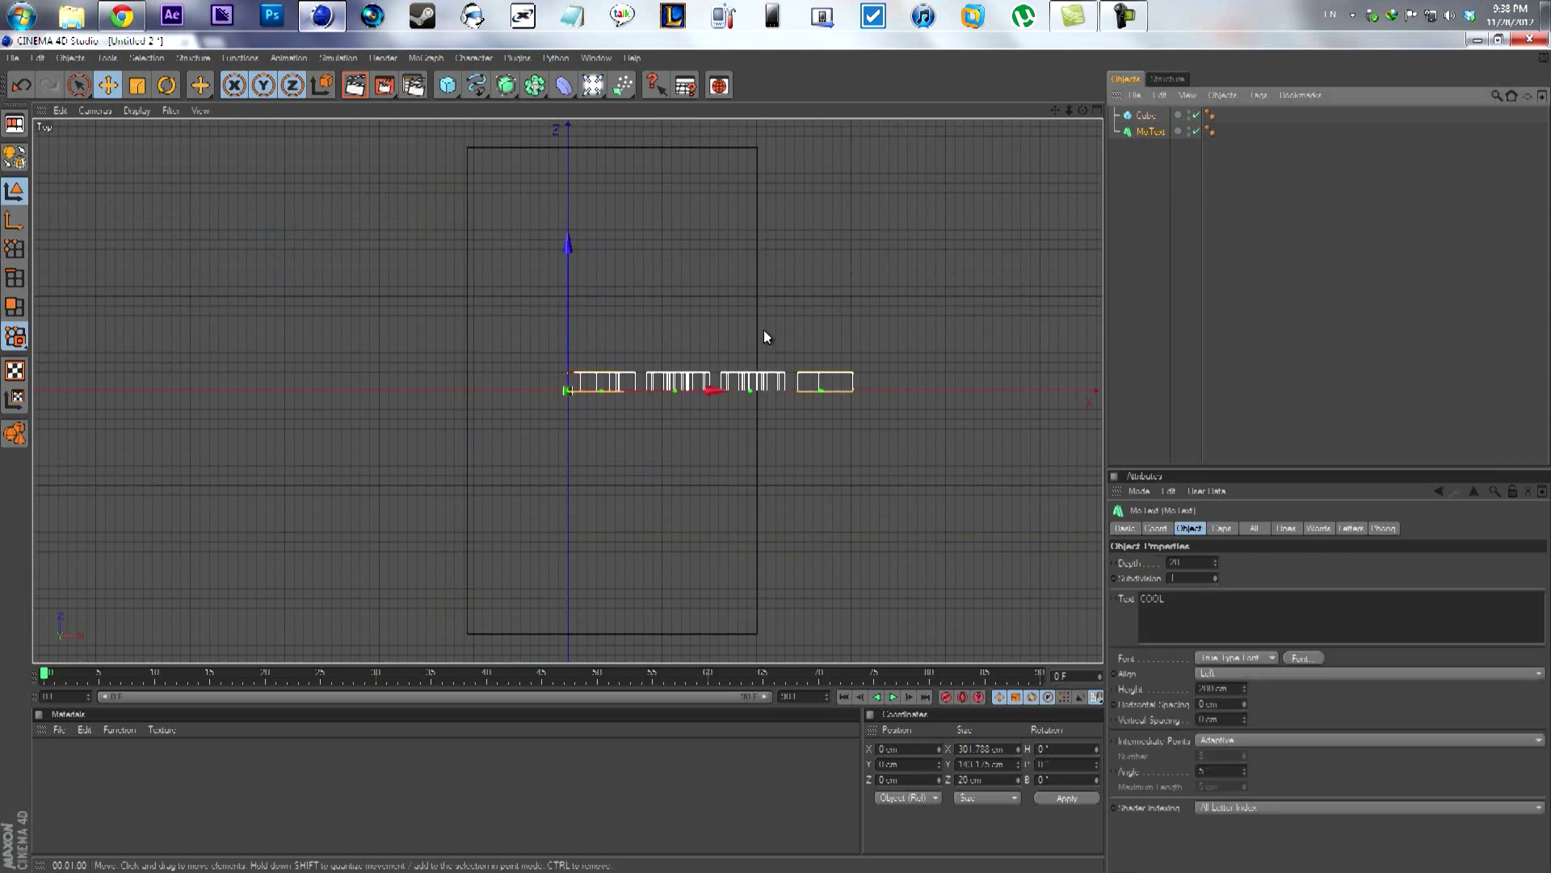
pyautogui.middleClick(764, 329)
pyautogui.middleClick(428, 320)
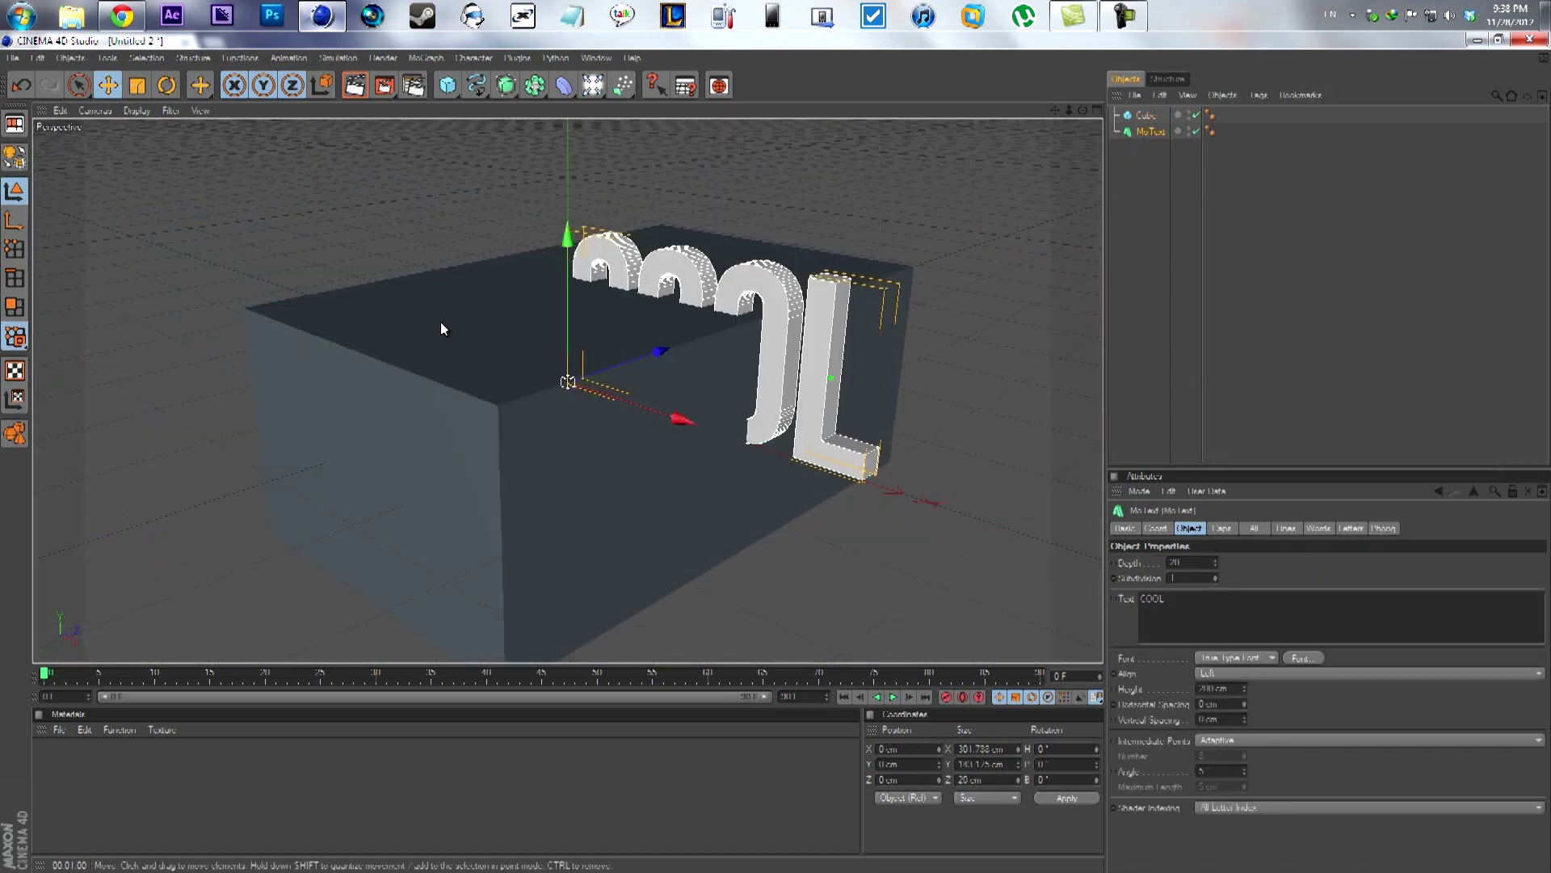
pyautogui.click(163, 91)
pyautogui.moveTo(575, 409); pyautogui.dragTo(715, 377)
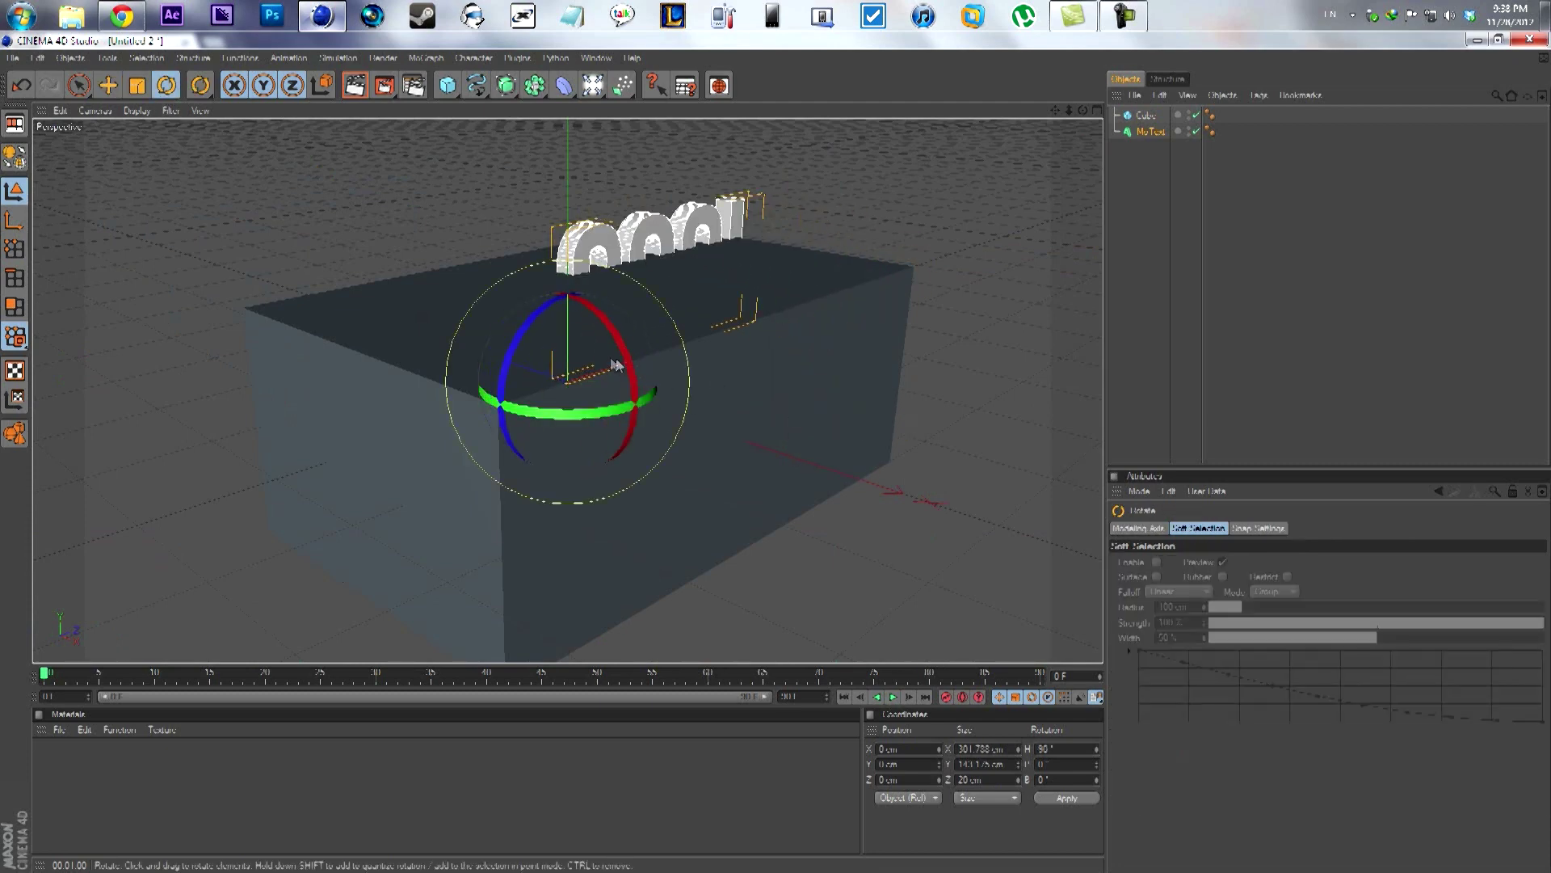
pyautogui.moveTo(618, 359); pyautogui.dragTo(535, 281)
# Raise the flat text to about 115 cm in Y so it sits on the cube's upper face
pyautogui.middleClick(535, 281)
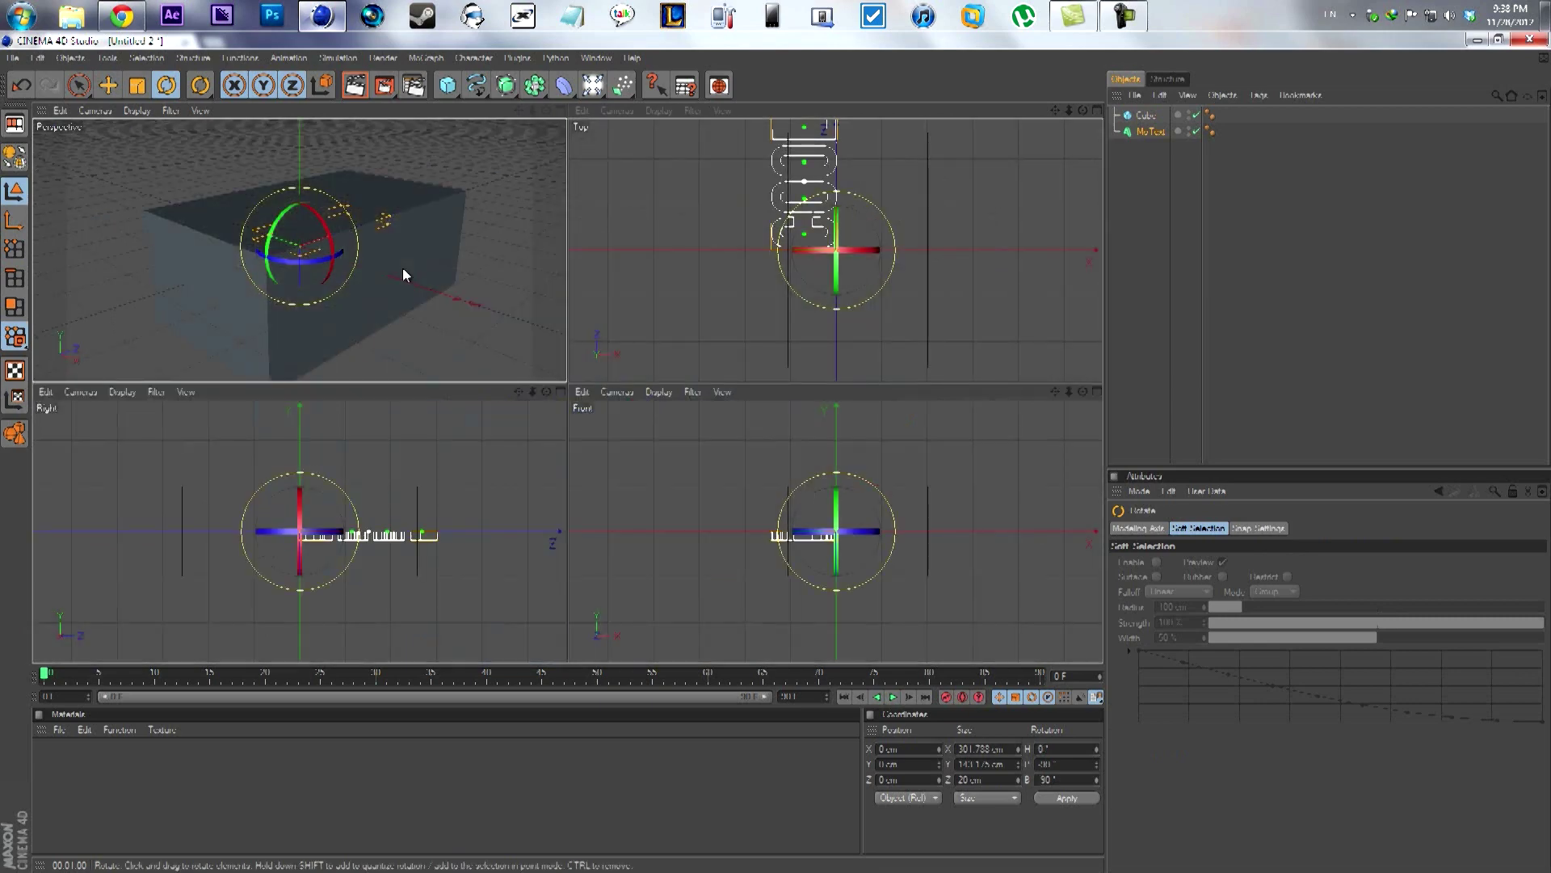
pyautogui.middleClick(402, 269)
pyautogui.press('e')
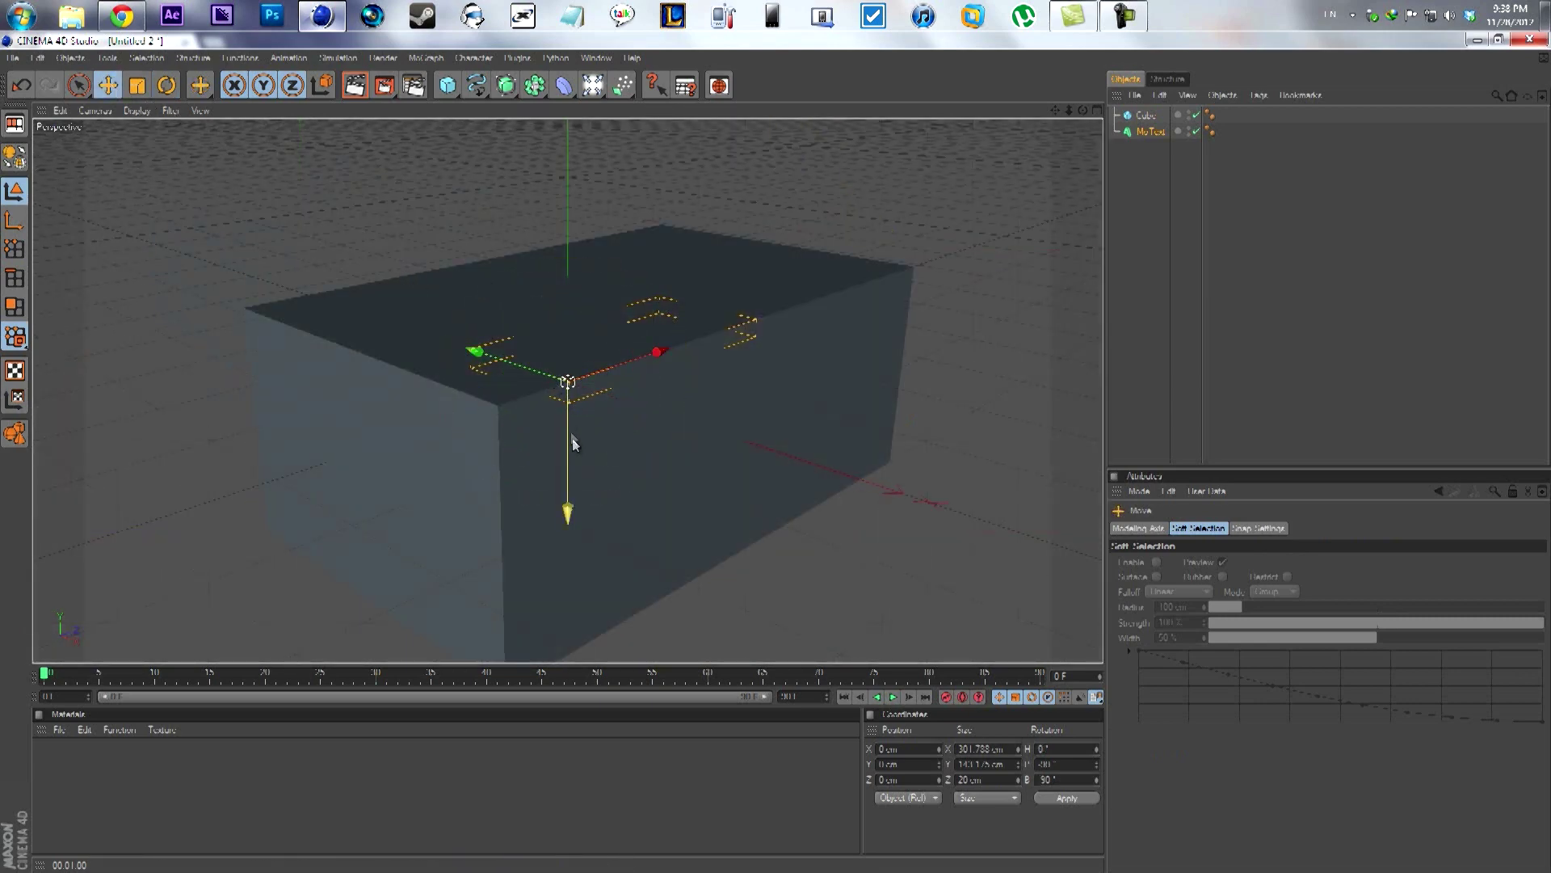
pyautogui.moveTo(570, 437); pyautogui.dragTo(776, 453)
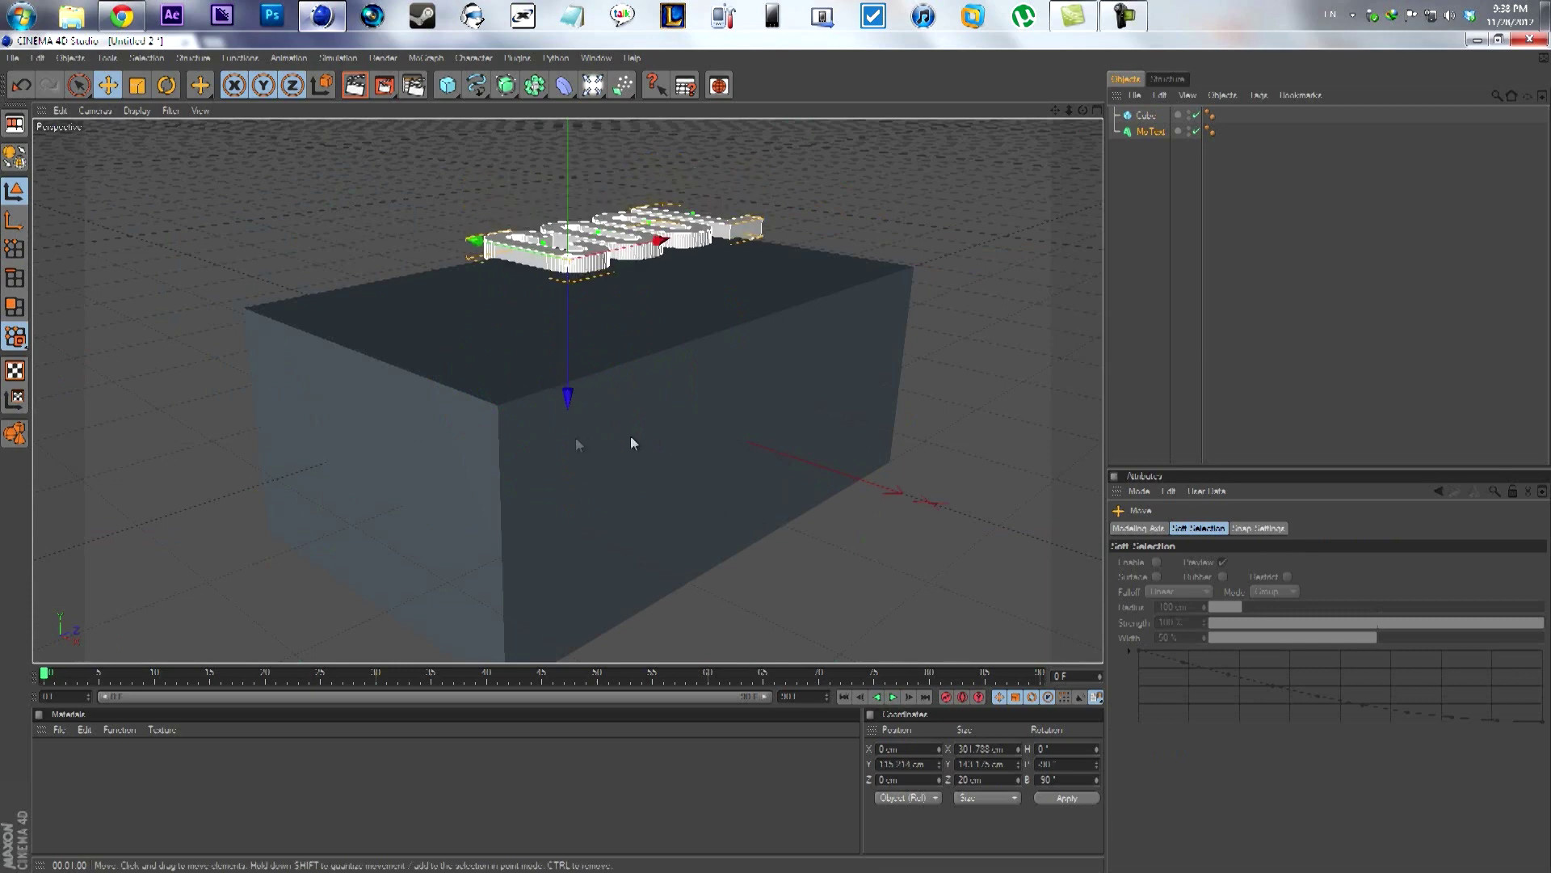
# Move the cube along X in the Front view to about 2.6 cm, nearly centred on the vertical axis
pyautogui.click(1095, 112)
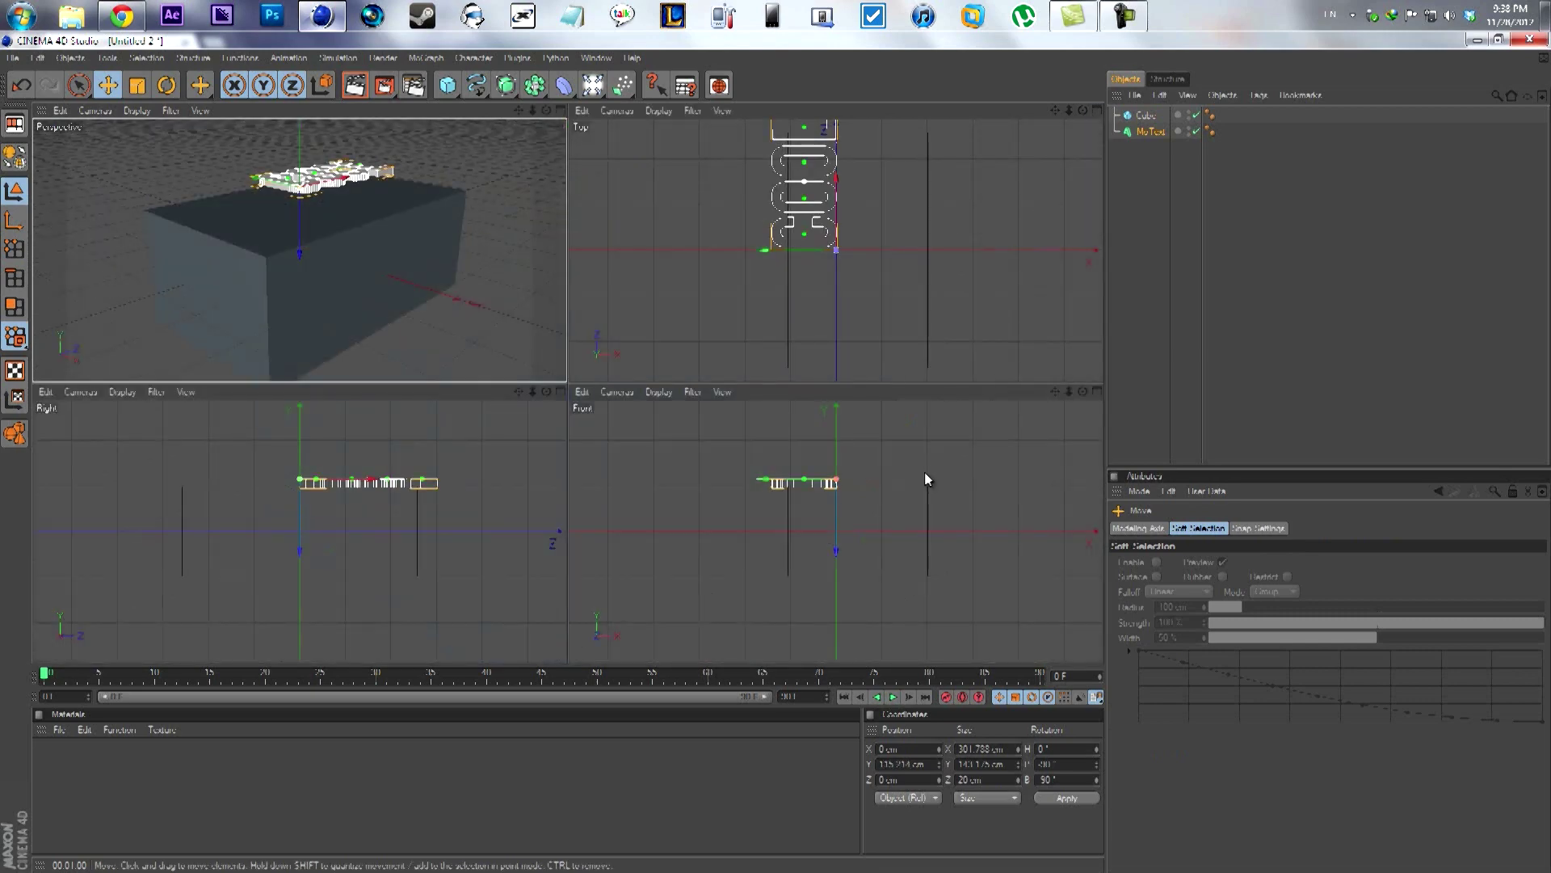
pyautogui.middleClick(840, 511)
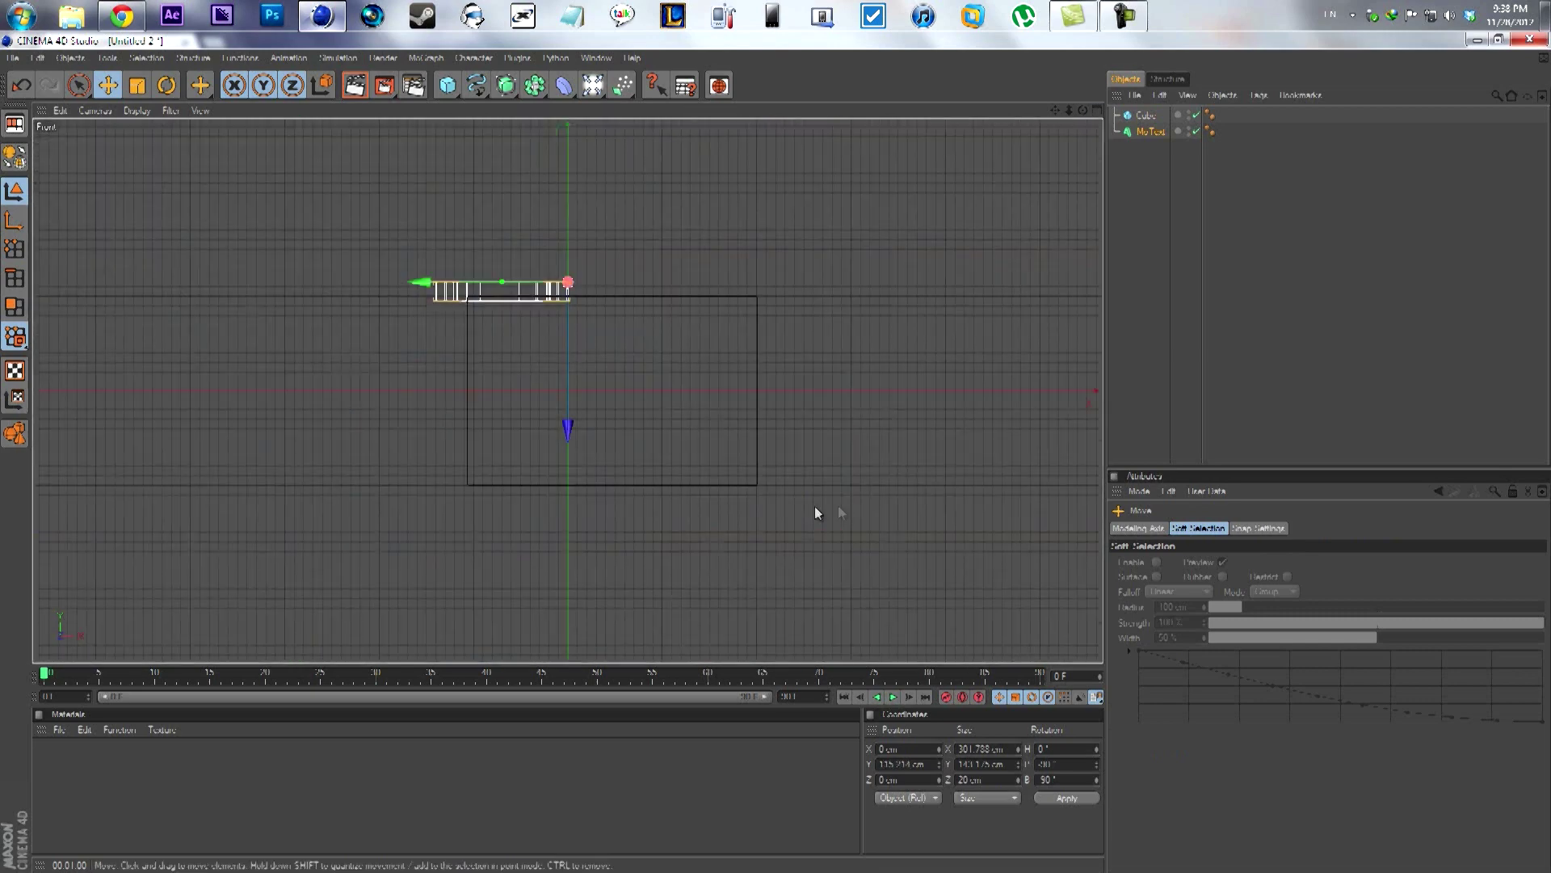
pyautogui.click(627, 427)
pyautogui.click(1147, 115)
pyautogui.moveTo(682, 391); pyautogui.dragTo(822, 452)
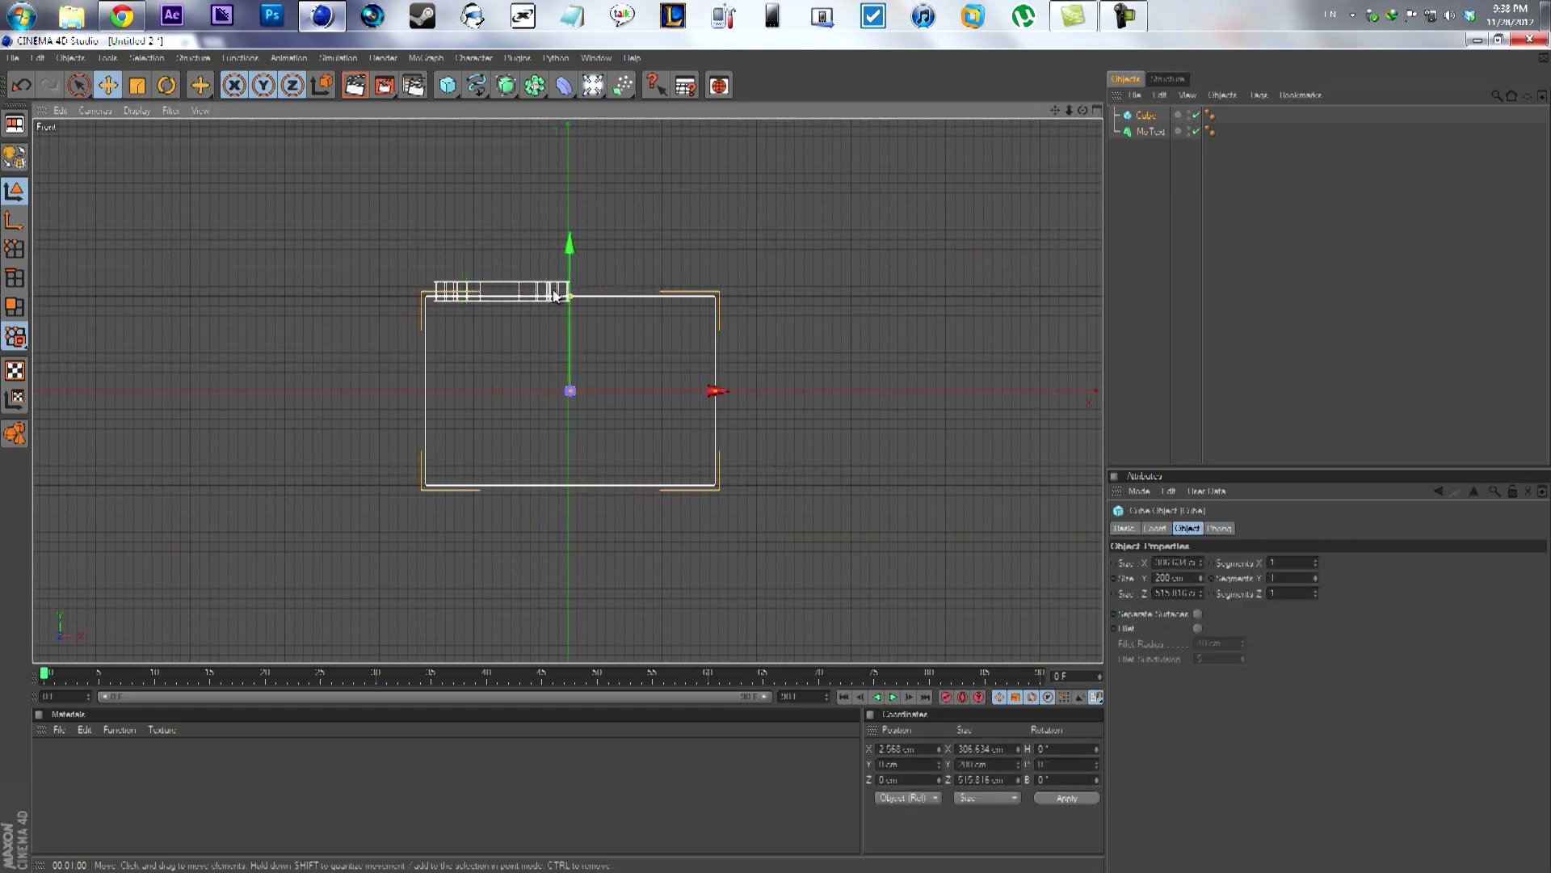
# Centre the text across the cube at about X 73 cm and lower it slightly into the upper face at Y 109 cm
pyautogui.click(1135, 132)
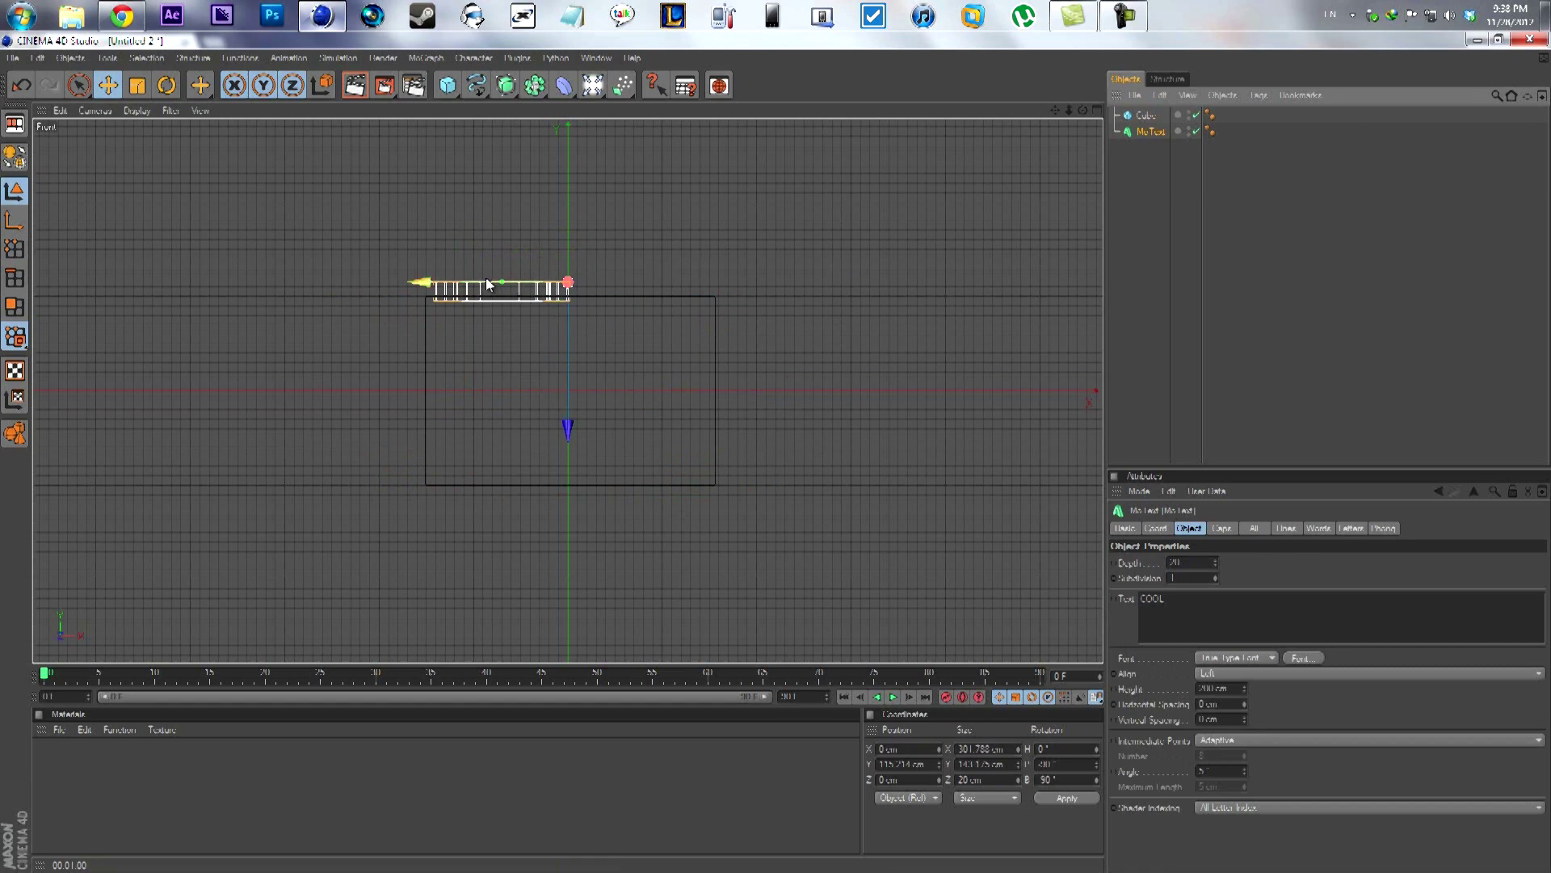
pyautogui.moveTo(569, 359); pyautogui.dragTo(777, 451)
pyautogui.moveTo(423, 288); pyautogui.dragTo(782, 460)
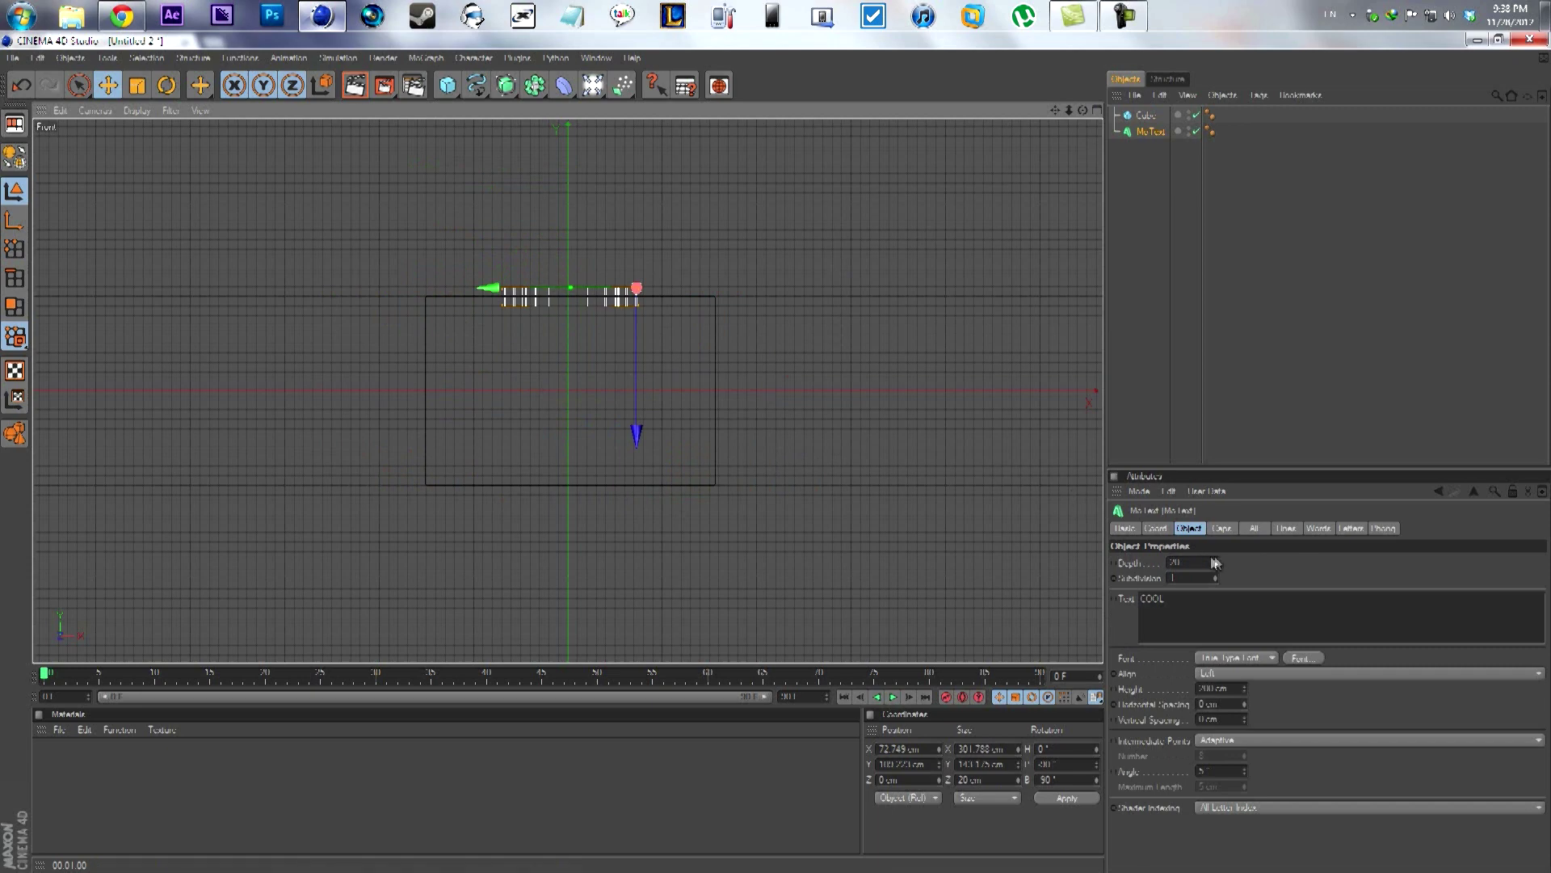
# Increase the MoText depth to 70 so the letters reach into the cube, checking the reference artwork in the browser
pyautogui.moveTo(1215, 562); pyautogui.dragTo(1214, 565)
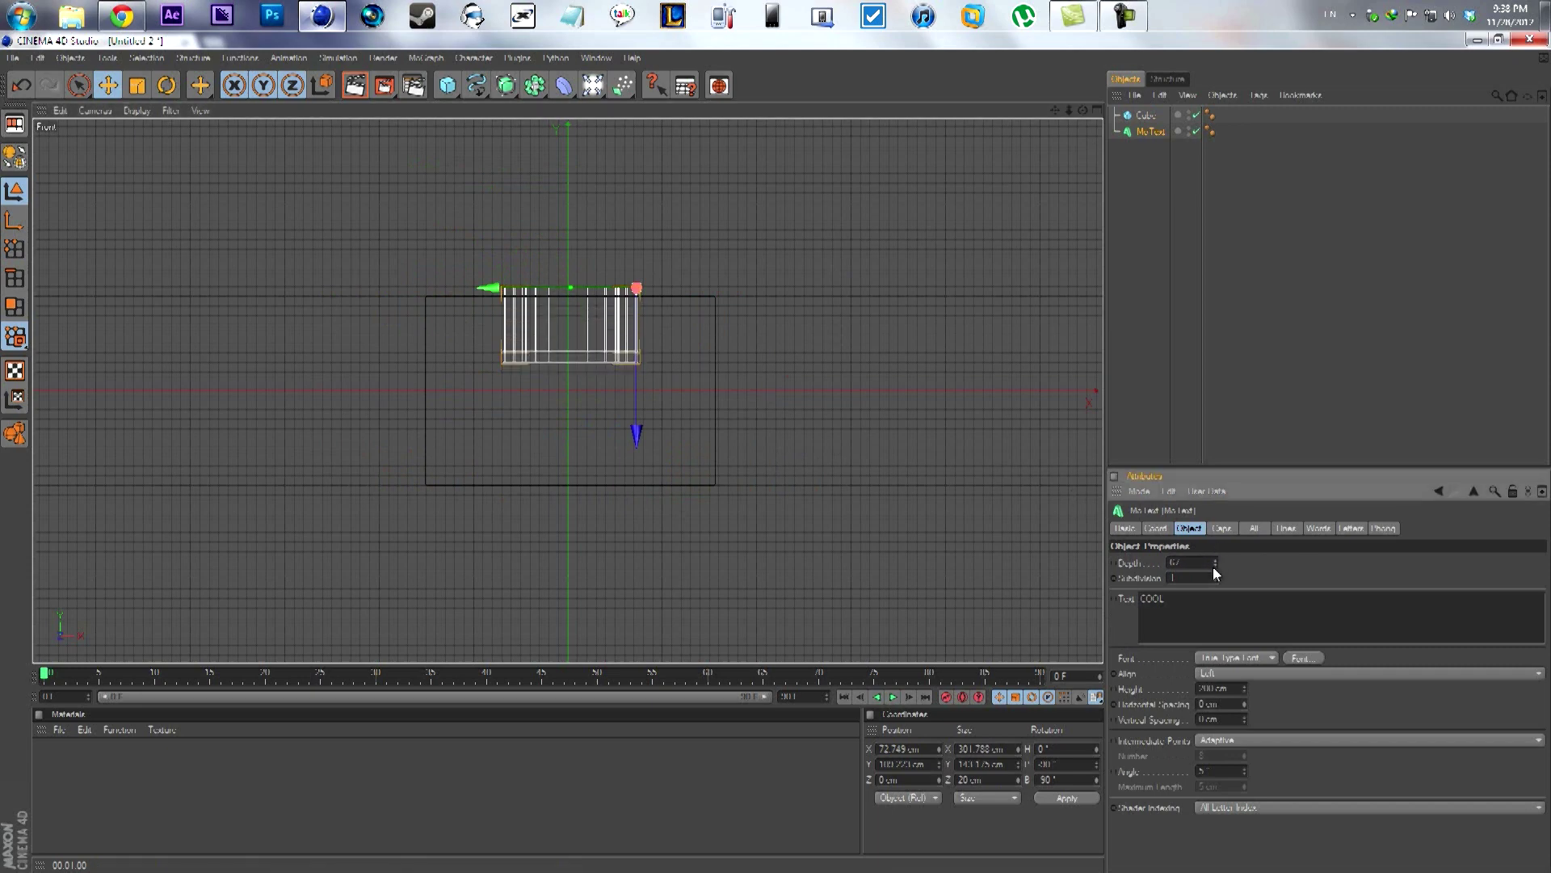
pyautogui.click(122, 16)
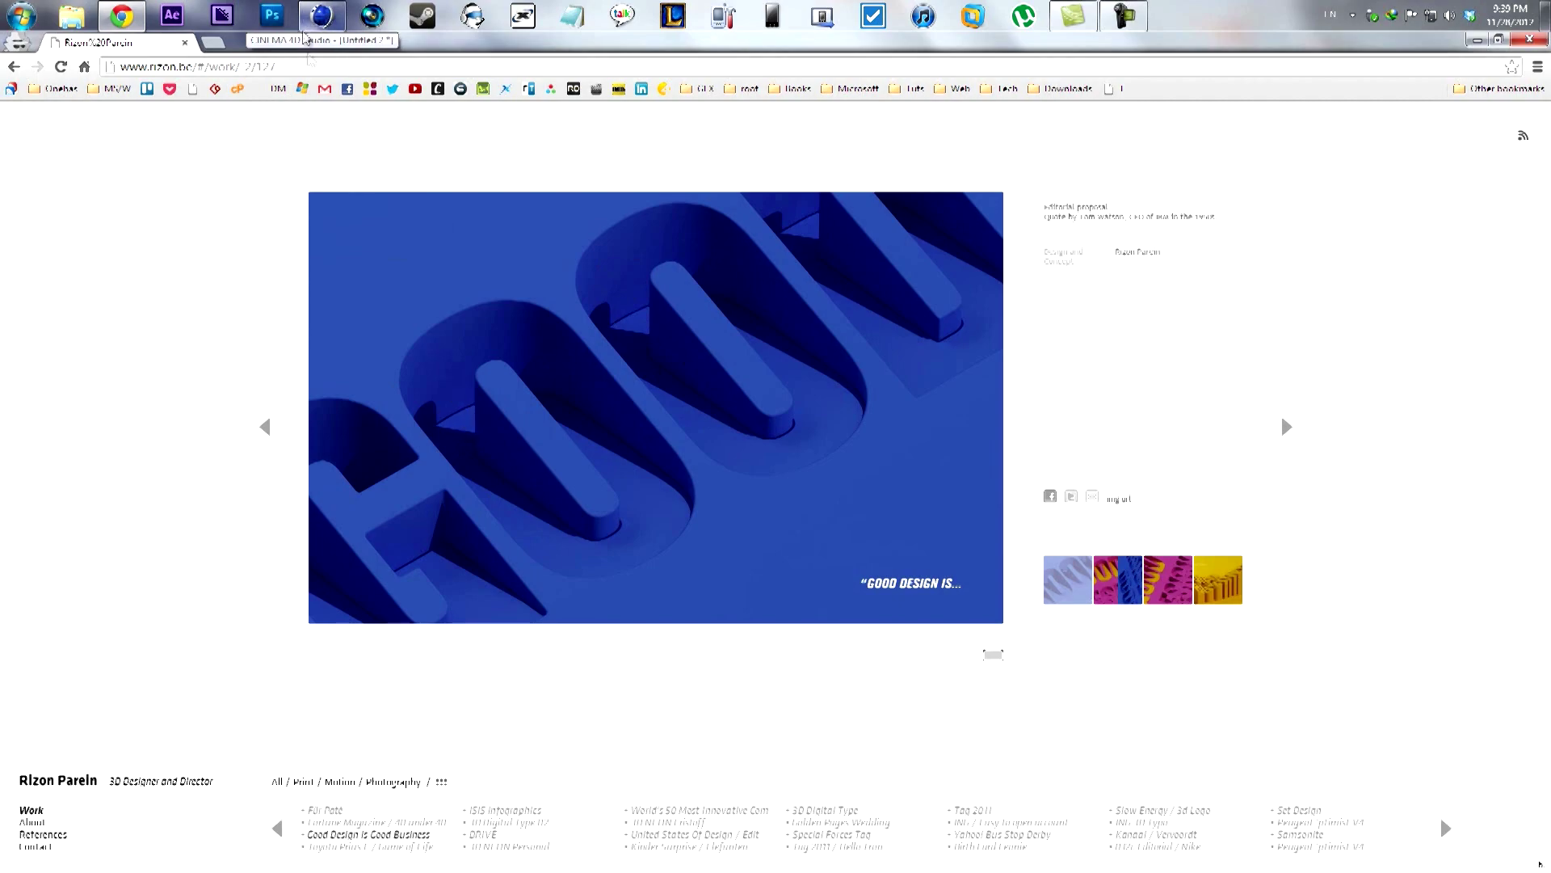
pyautogui.hotkey('alt', 'Tab')
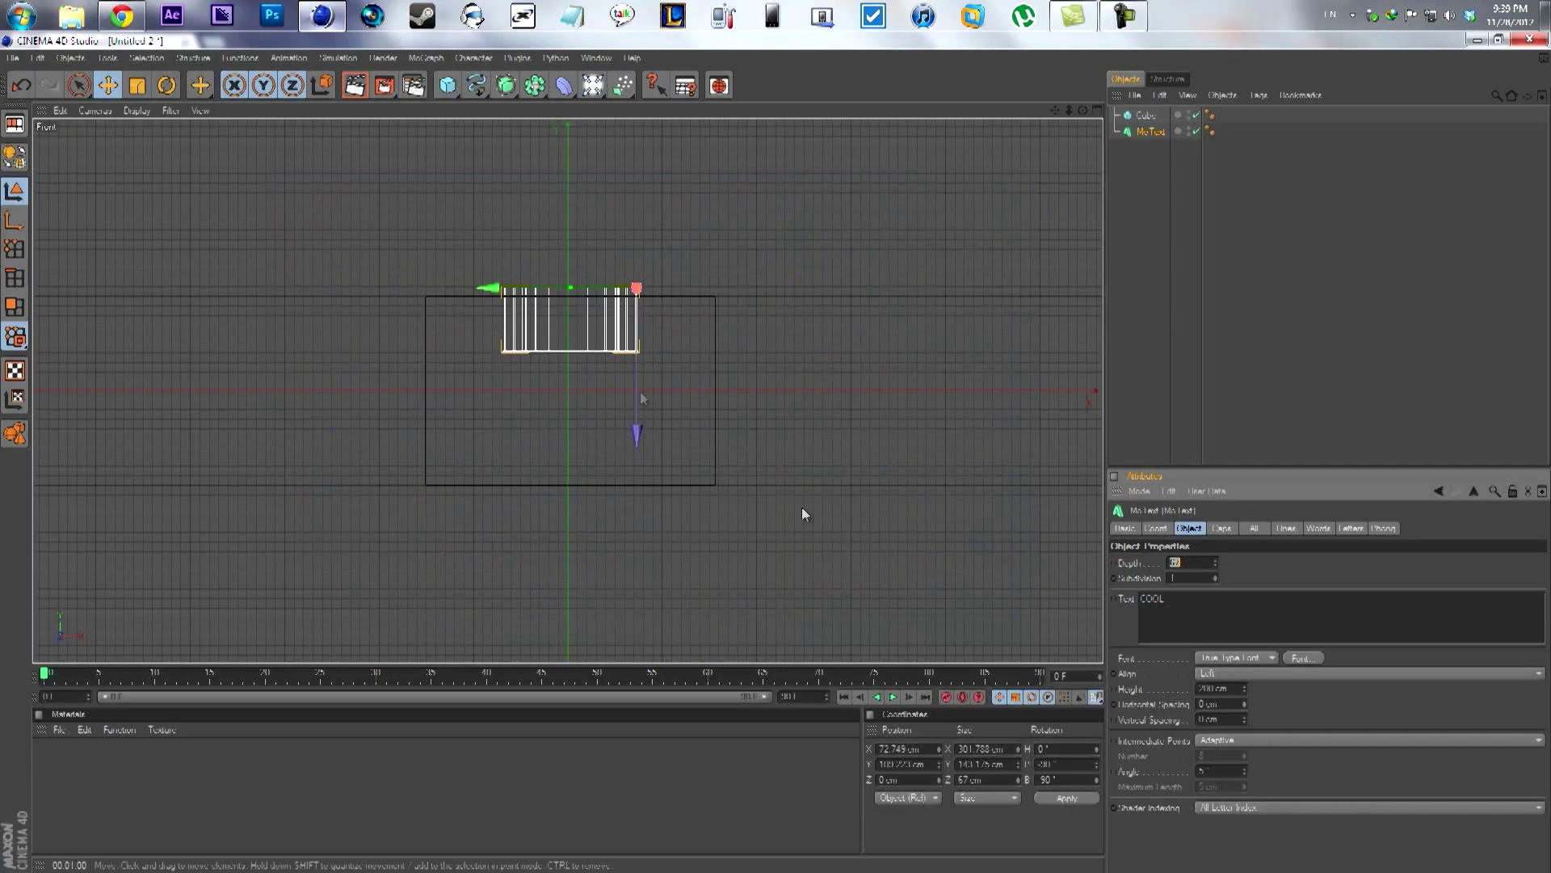
pyautogui.click(1215, 559)
pyautogui.click(1215, 559)
pyautogui.click(1215, 559)
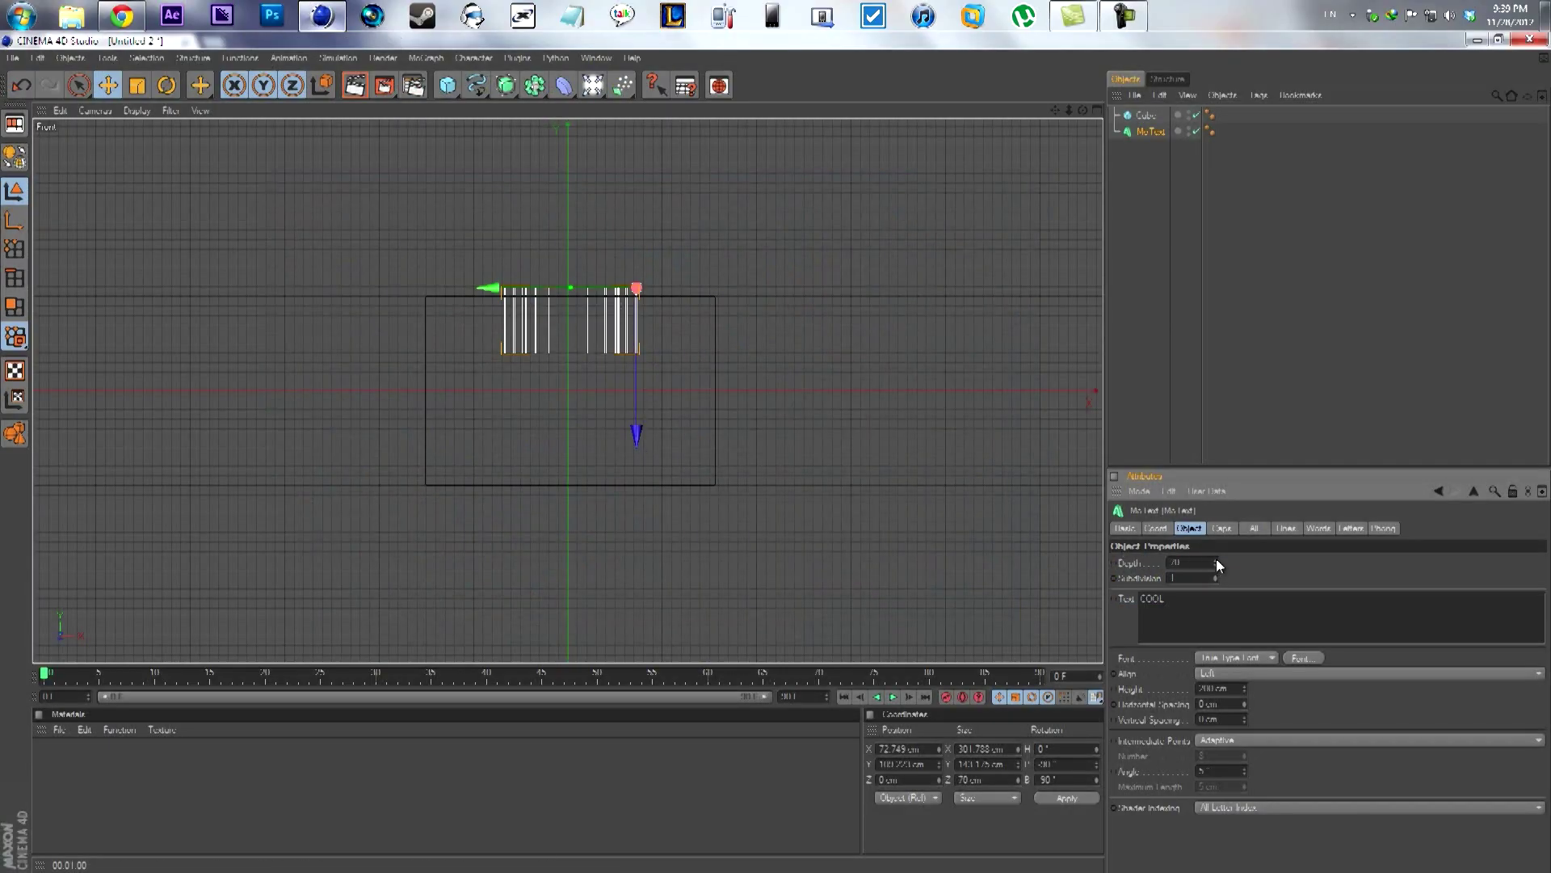
# Centre the text lengthwise on the cube in the Top view by moving it to about Z -155 cm
pyautogui.middleClick(664, 386)
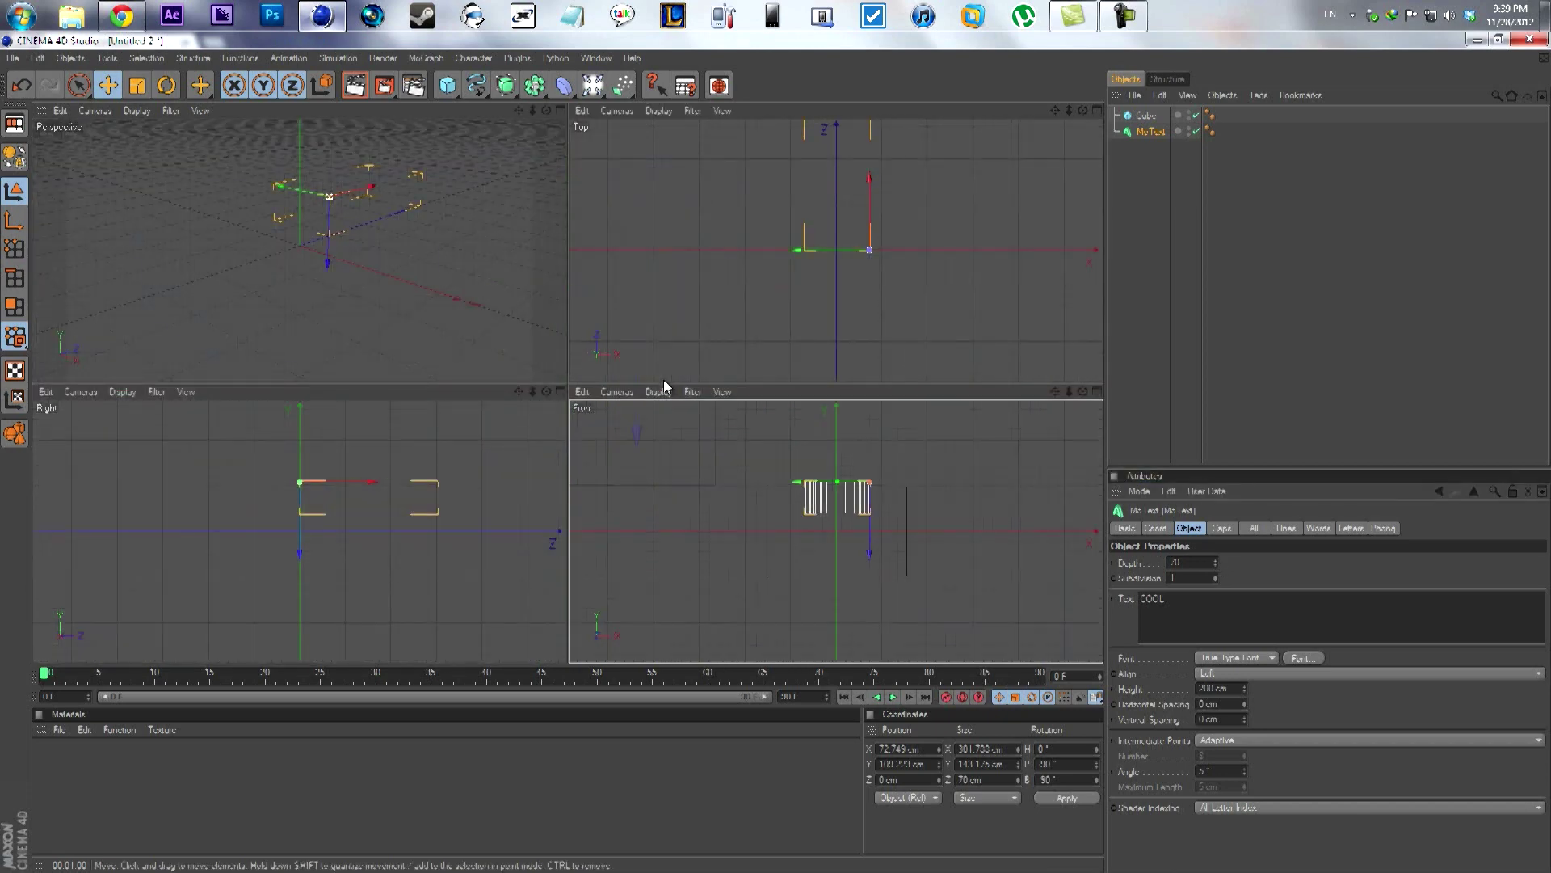
pyautogui.middleClick(830, 230)
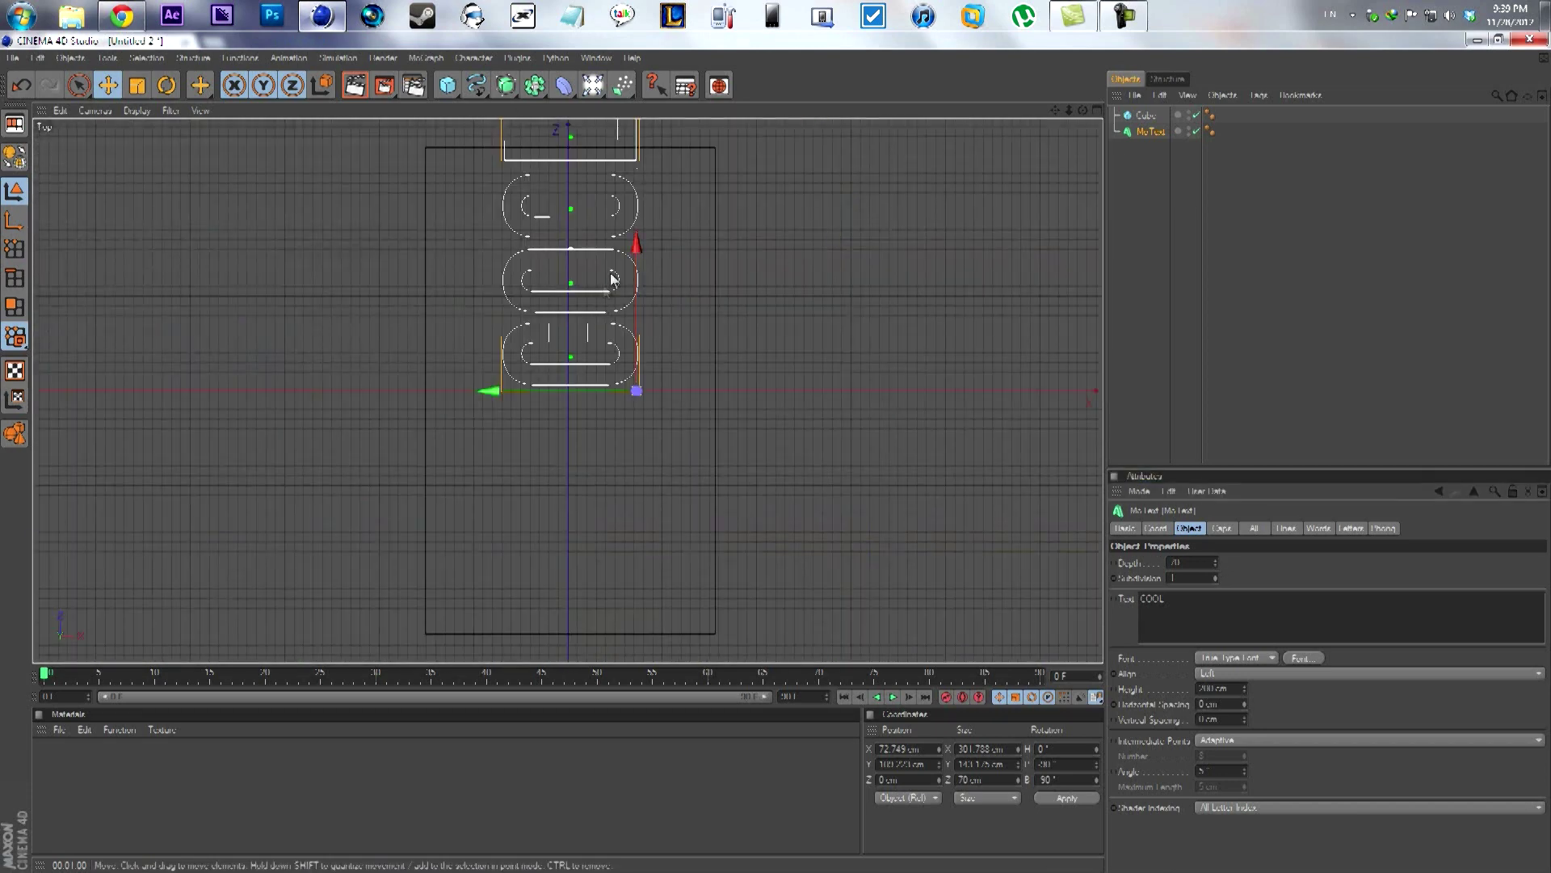
pyautogui.moveTo(636, 263); pyautogui.dragTo(635, 397)
pyautogui.moveTo(776, 456); pyautogui.dragTo(776, 454)
# Add a Boole object to the scene for cutting the text out of the cube
pyautogui.middleClick(637, 265)
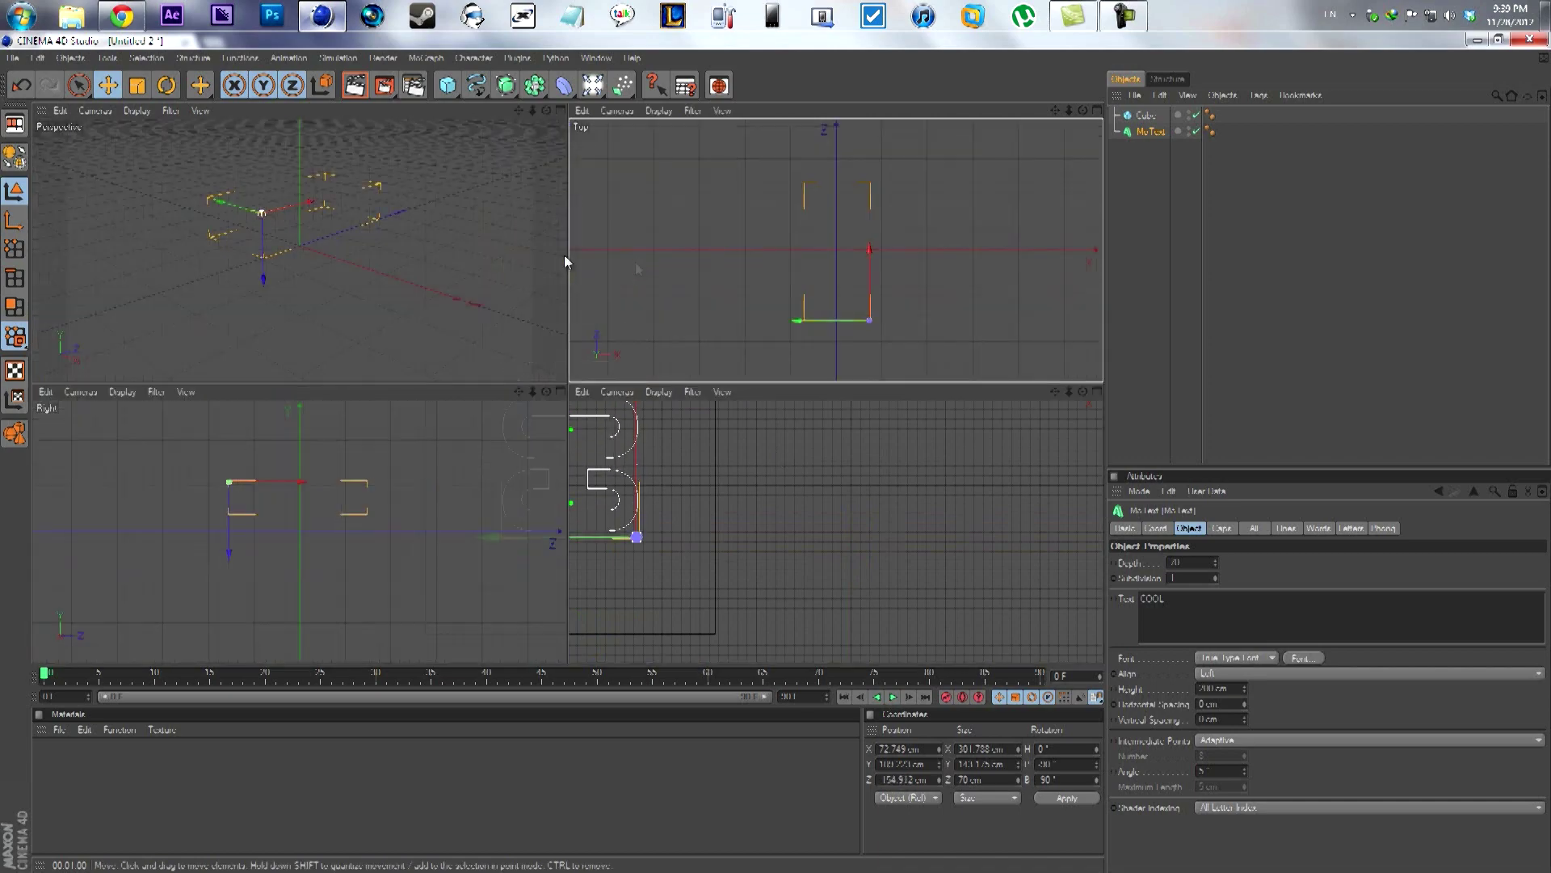
pyautogui.middleClick(475, 249)
pyautogui.moveTo(1082, 110); pyautogui.dragTo(779, 450)
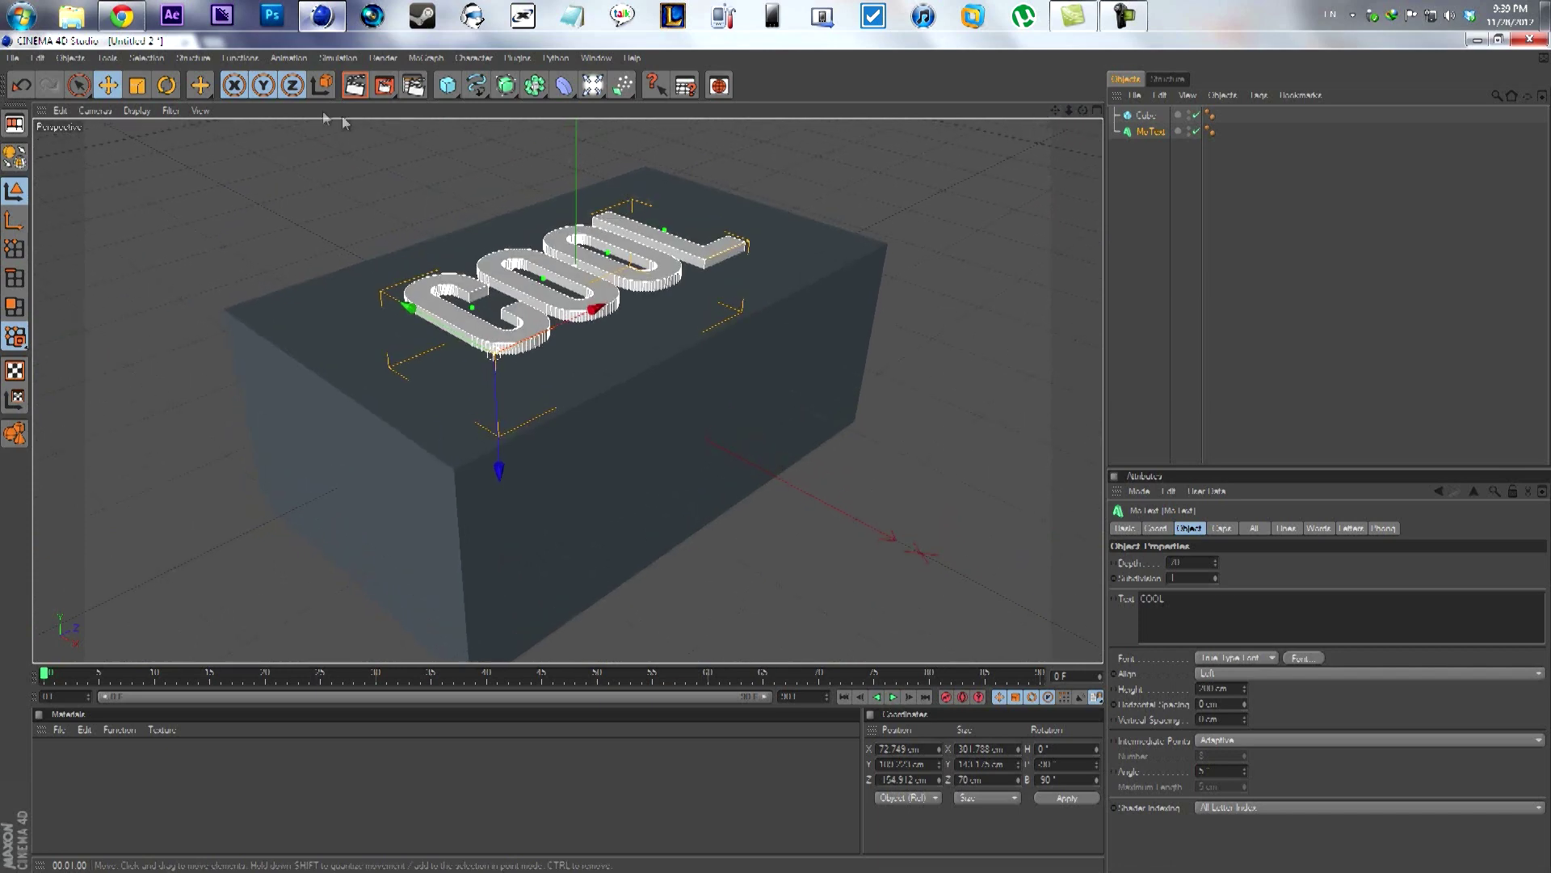
pyautogui.click(70, 58)
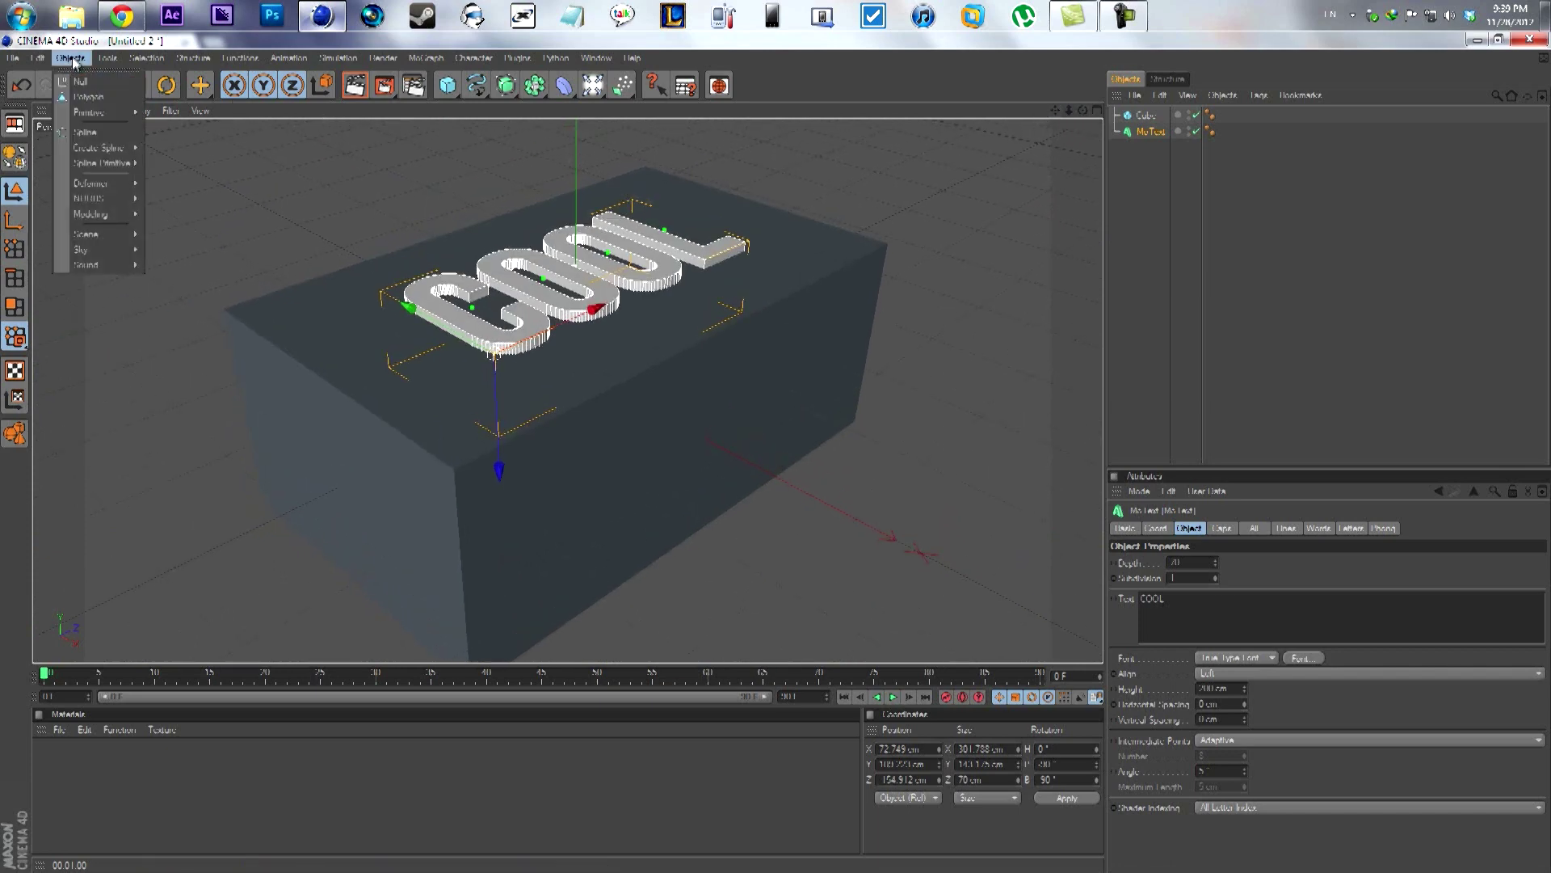
pyautogui.moveTo(91, 214)
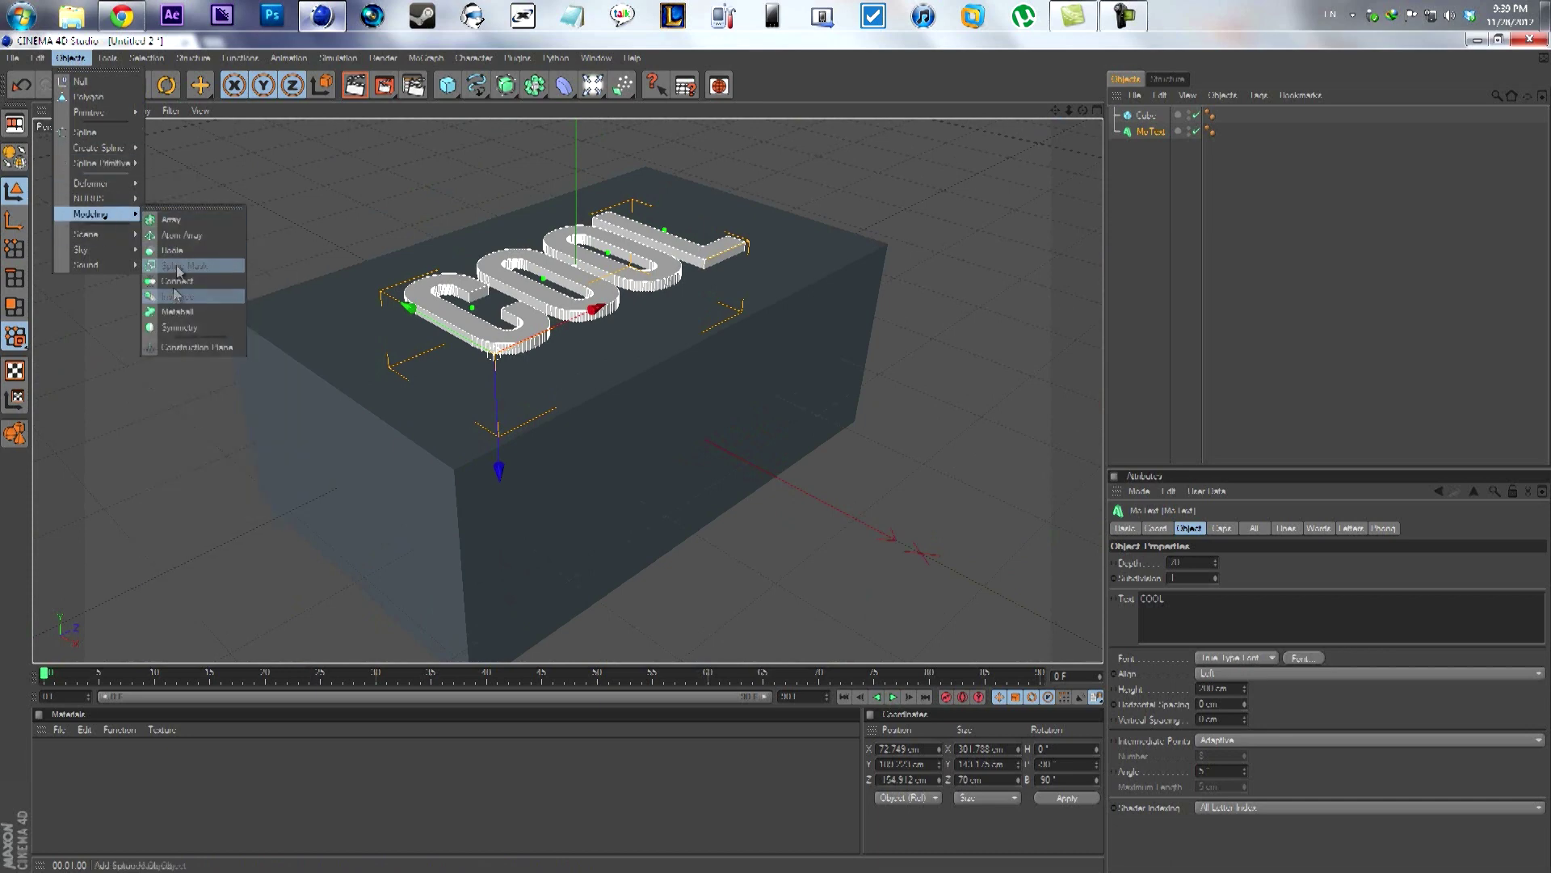
pyautogui.click(536, 93)
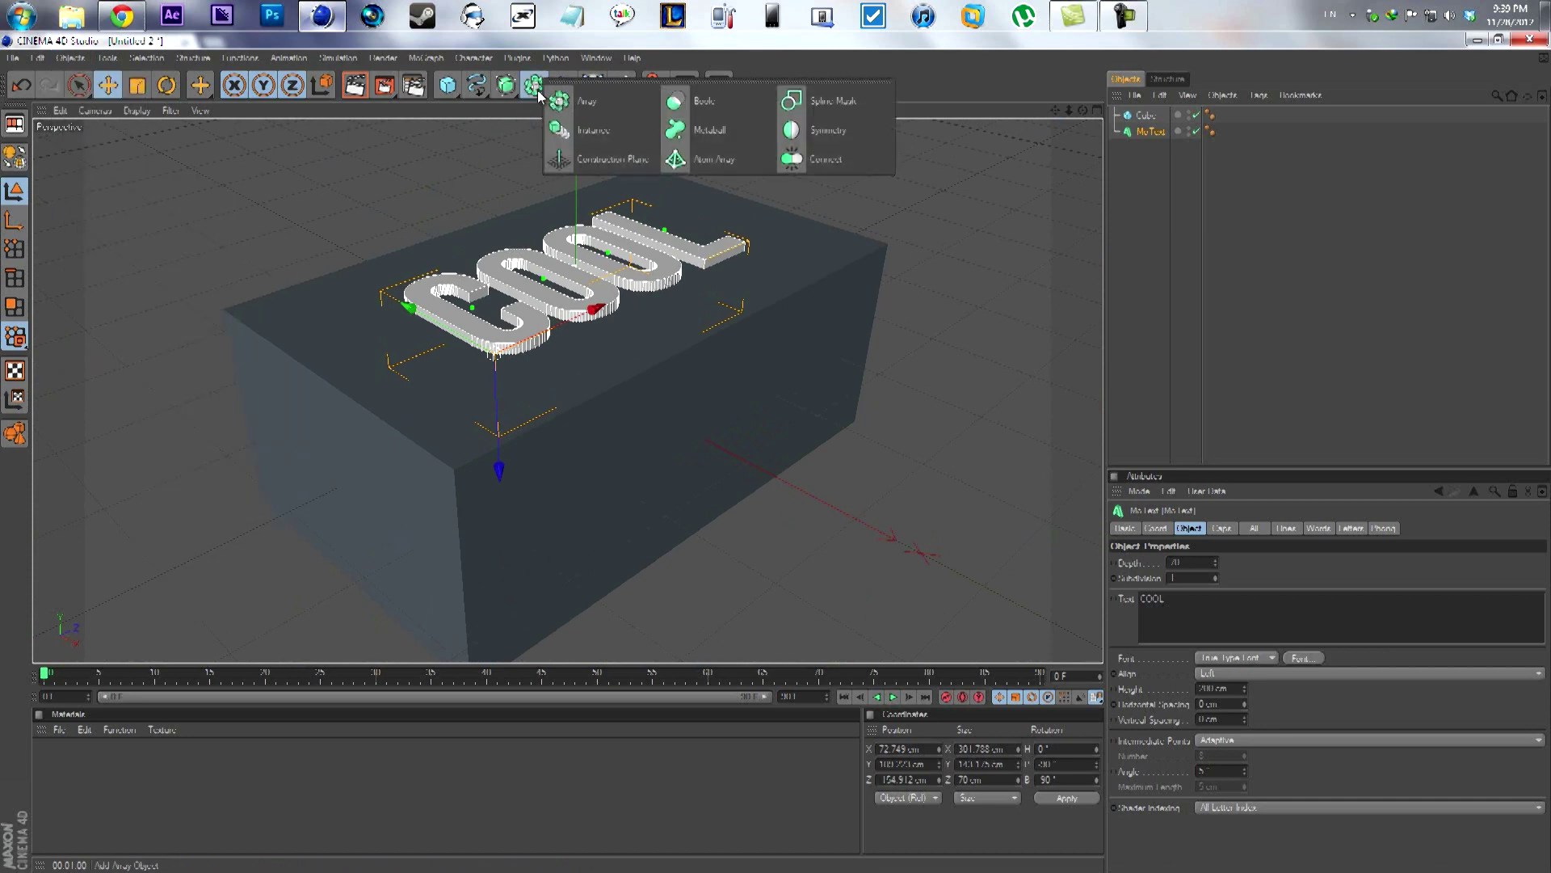
pyautogui.click(705, 101)
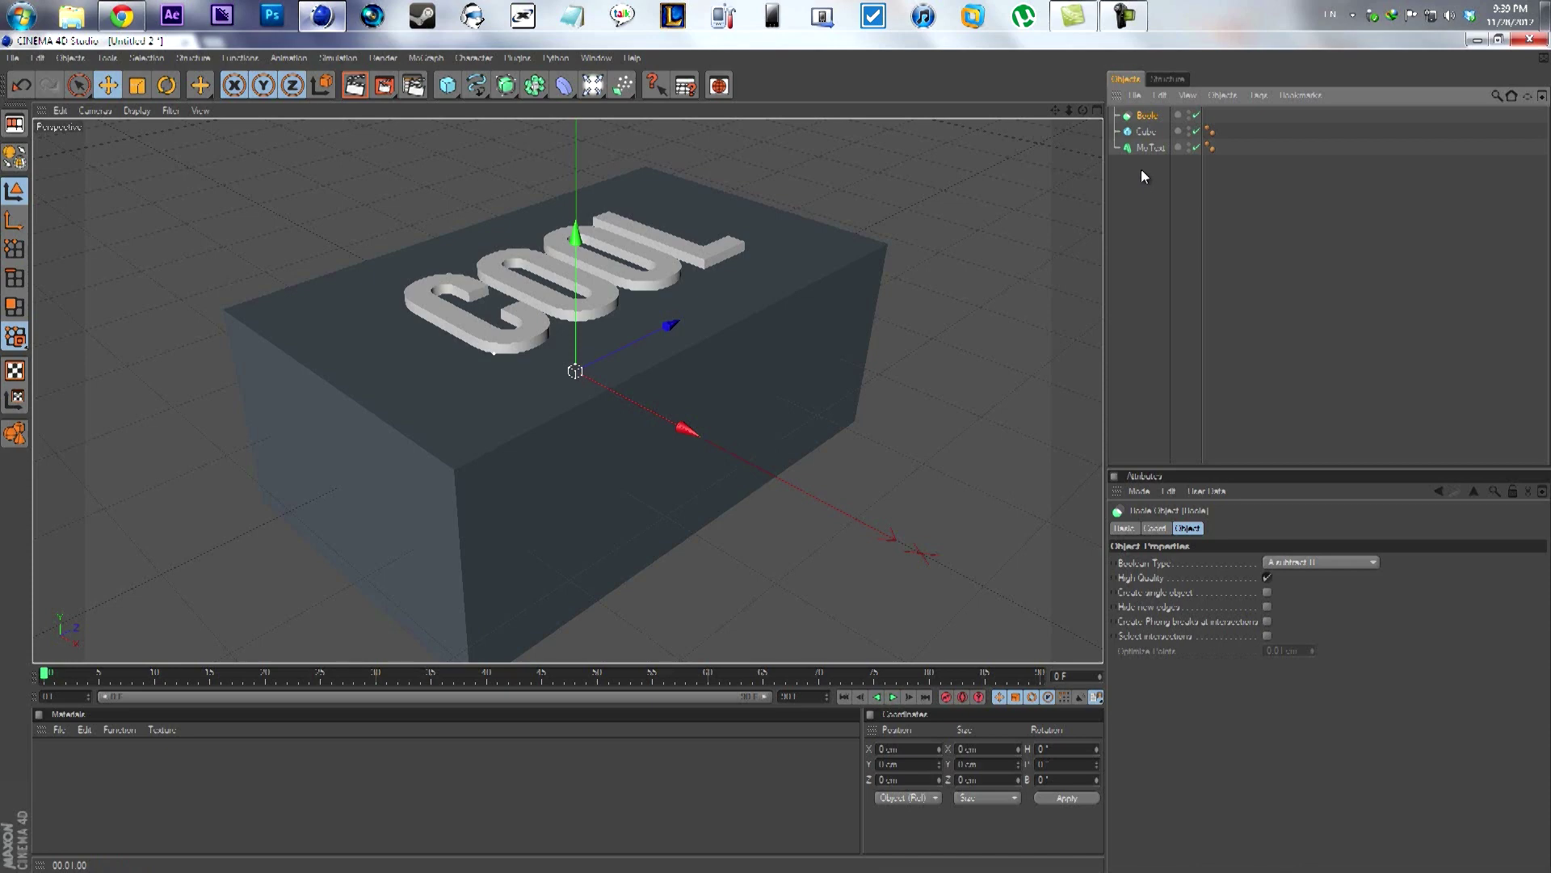
# Nest the Cube and the MoText under the Boole, with the Cube first, to cut the letters out of the cube
pyautogui.click(1143, 161)
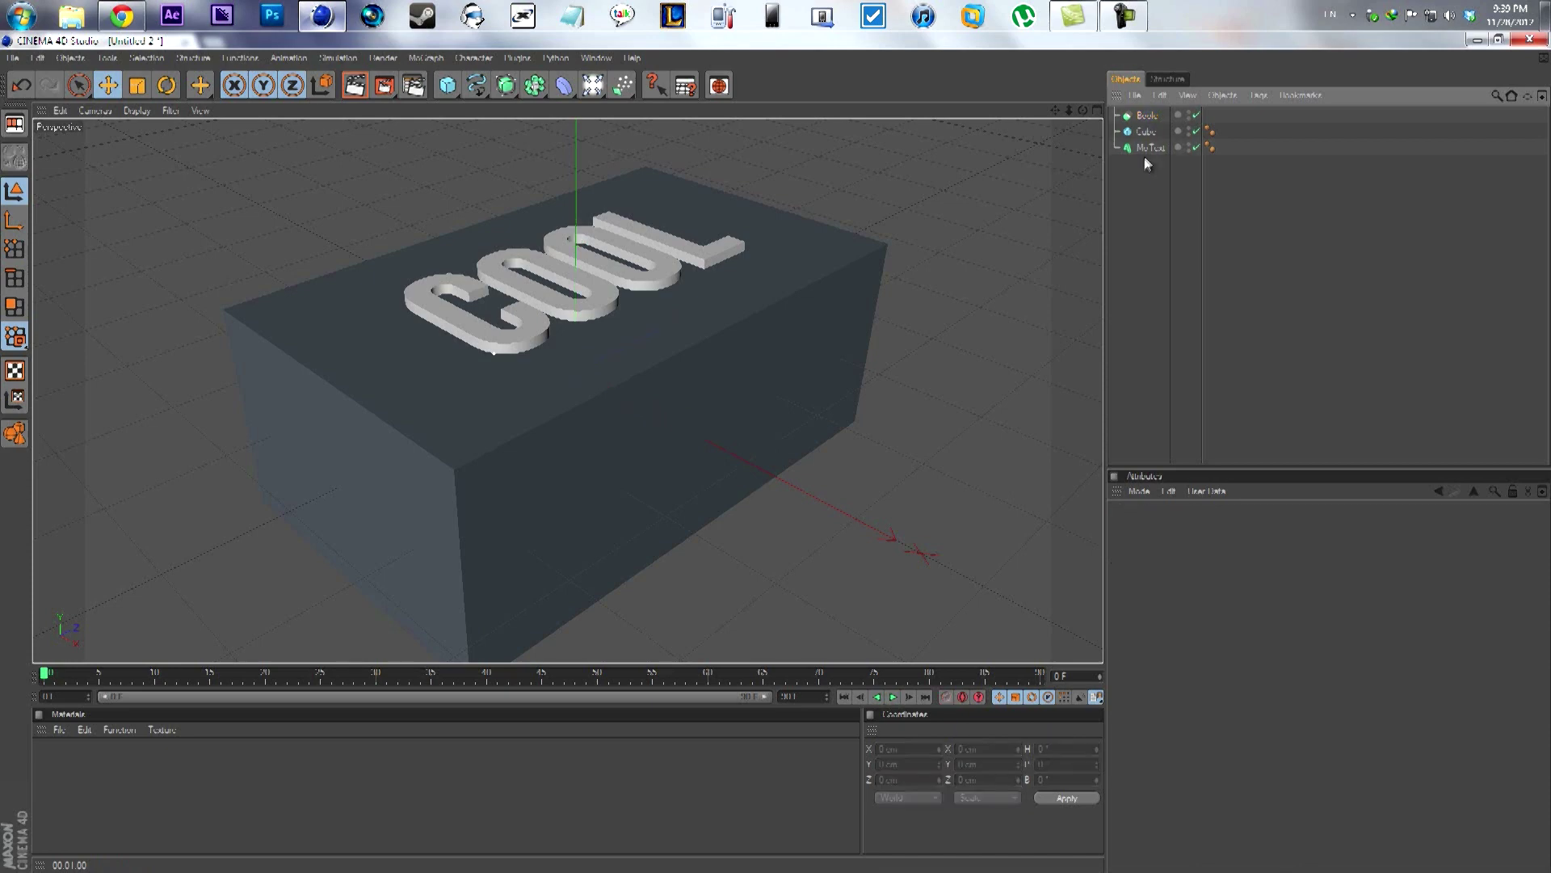
pyautogui.moveTo(1146, 134)
pyautogui.mouseDown()
pyautogui.moveTo(1156, 116)
pyautogui.moveTo(1150, 137)
pyautogui.mouseUp()
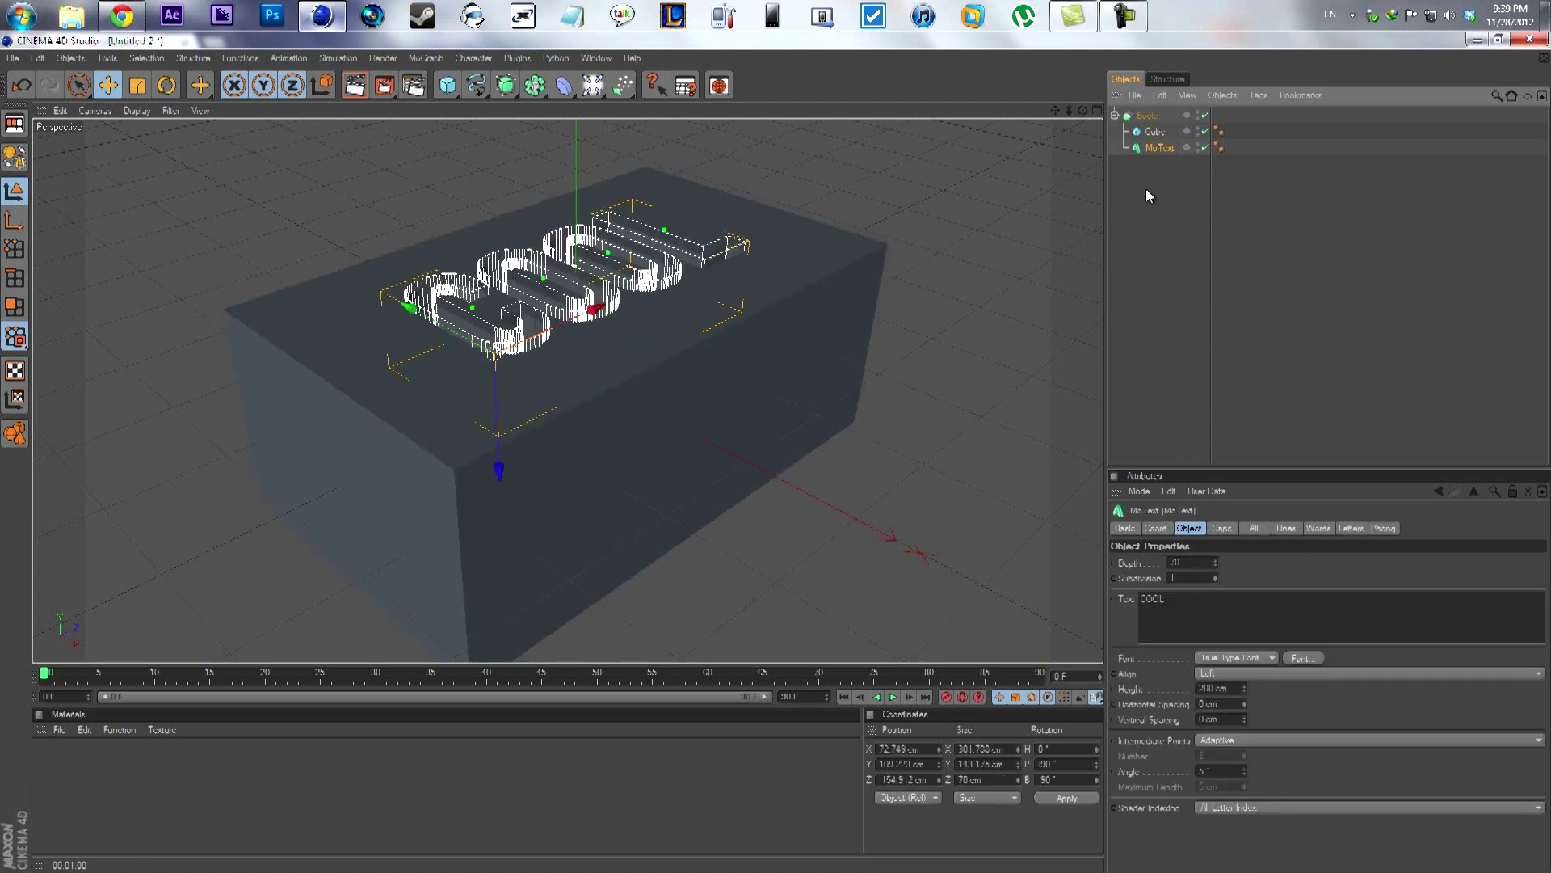
pyautogui.click(1142, 212)
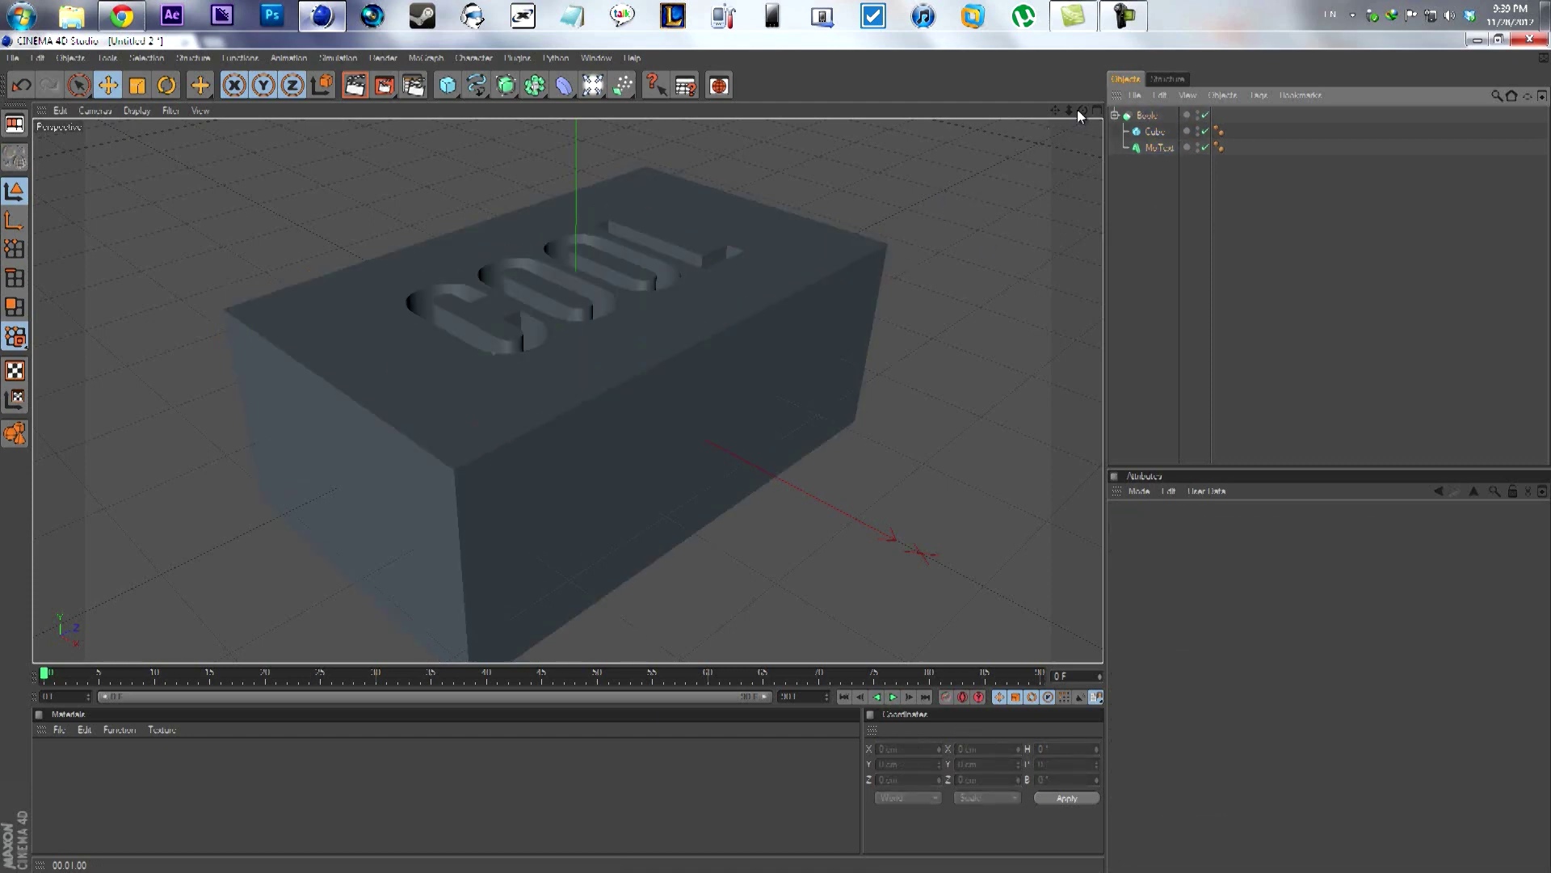
pyautogui.keyDown('alt'); pyautogui.moveTo(776, 453); pyautogui.dragTo(775, 454); pyautogui.keyUp('alt')
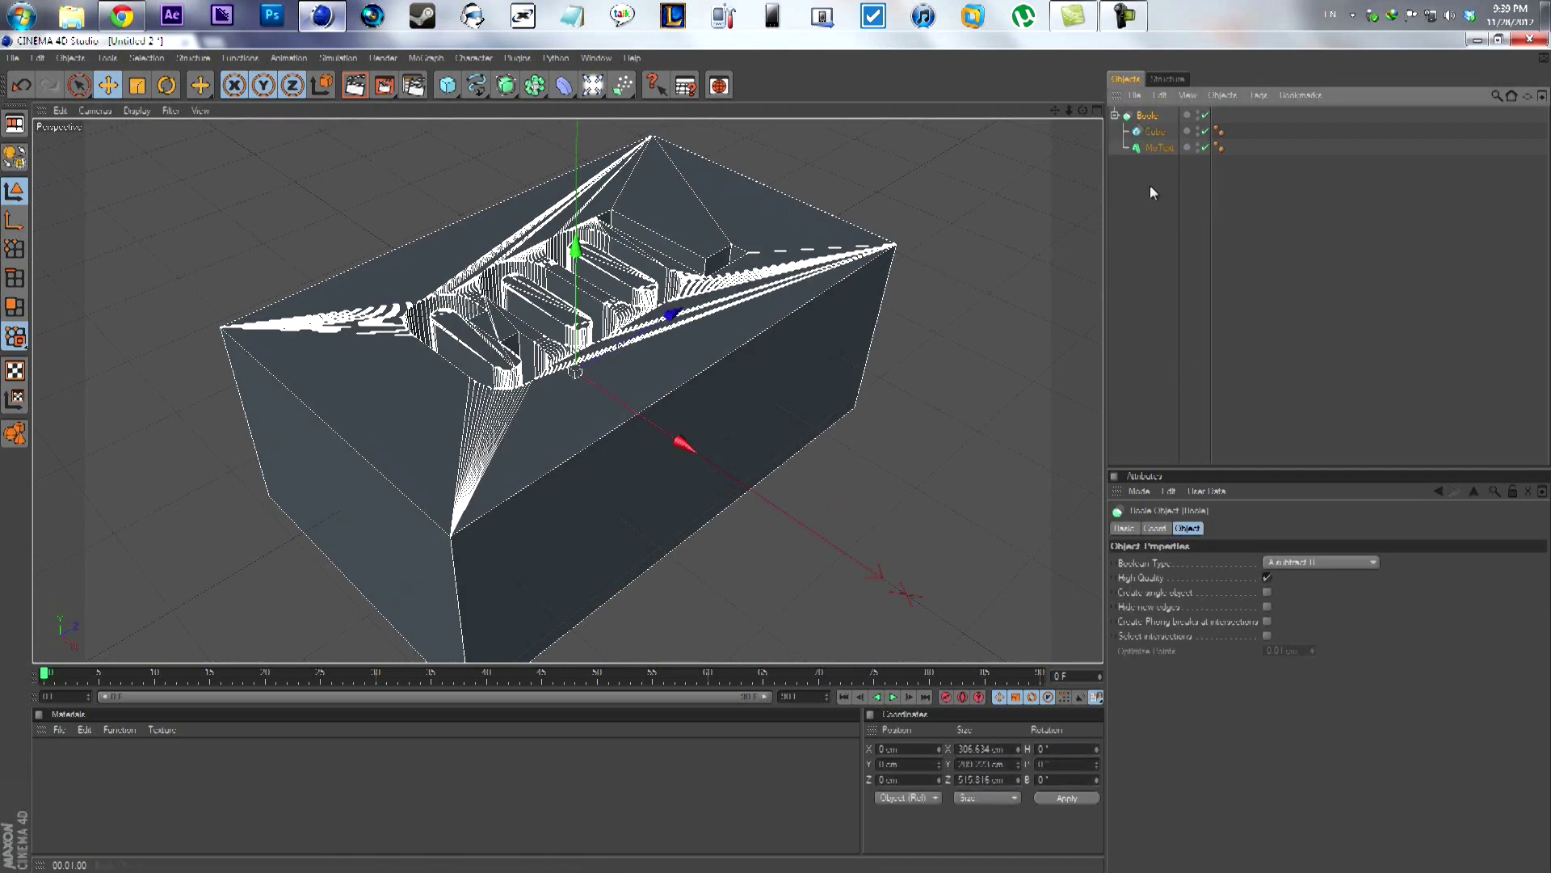
# Try the A union B boolean type on the Boole and return it to A subtract B
pyautogui.click(1297, 563)
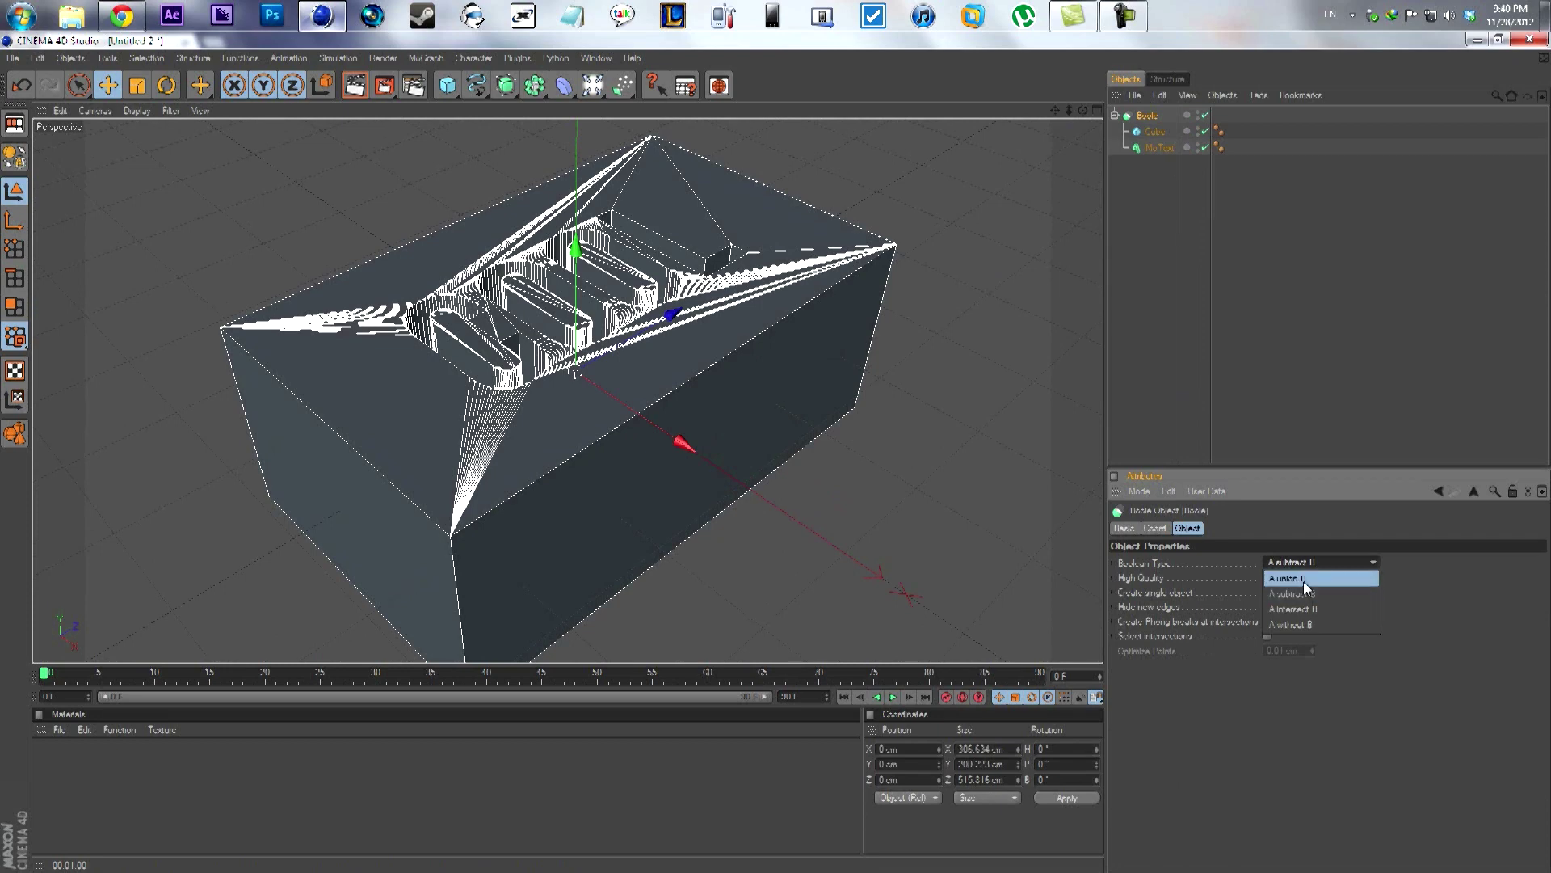
pyautogui.click(1301, 593)
pyautogui.click(1284, 346)
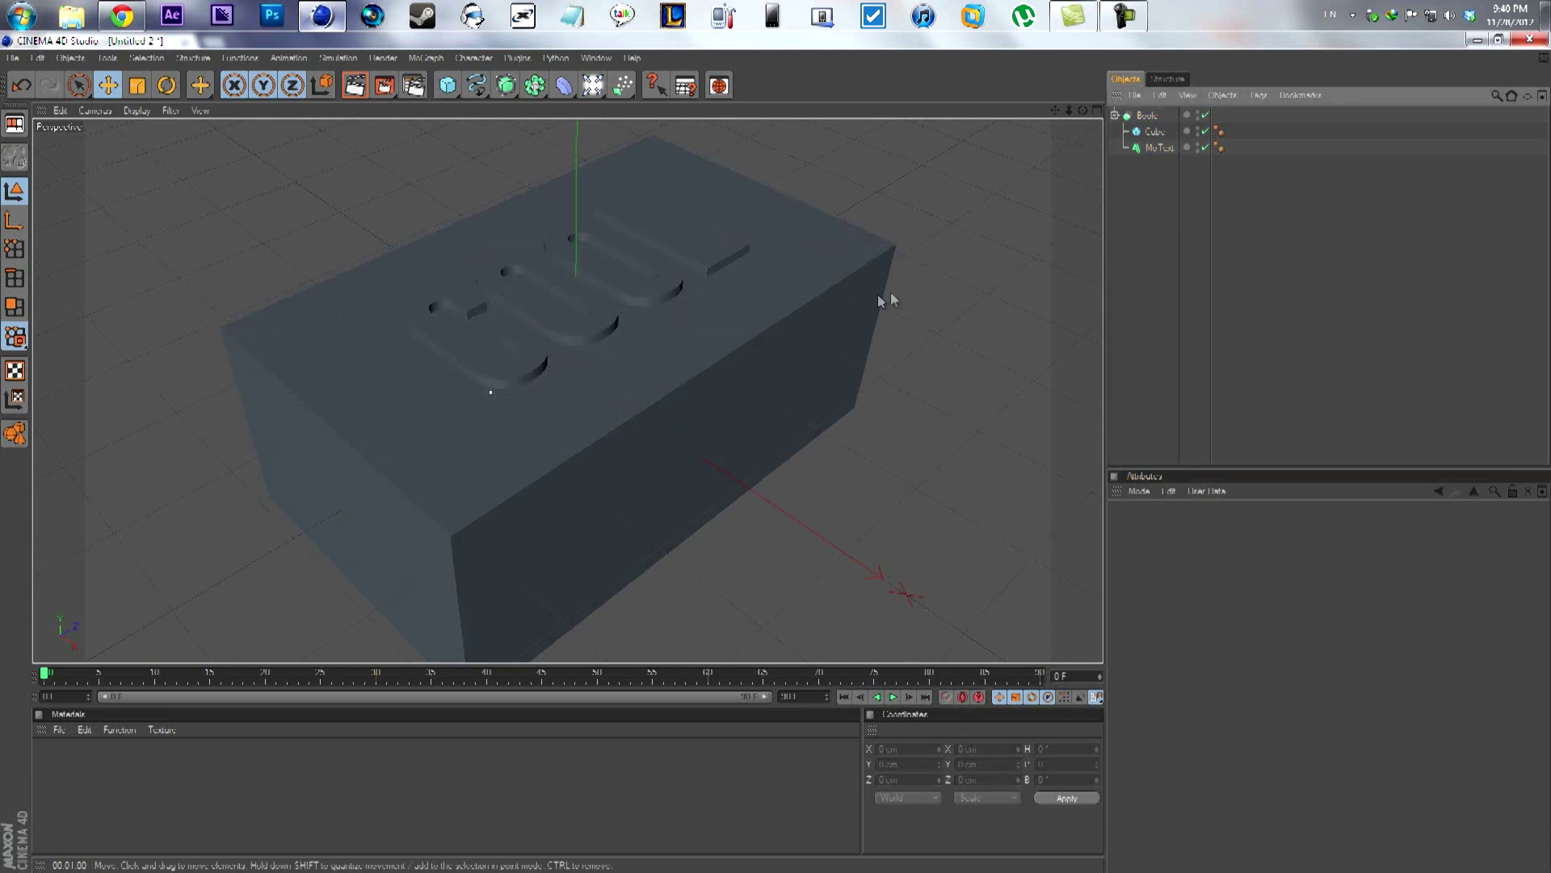
pyautogui.click(1147, 115)
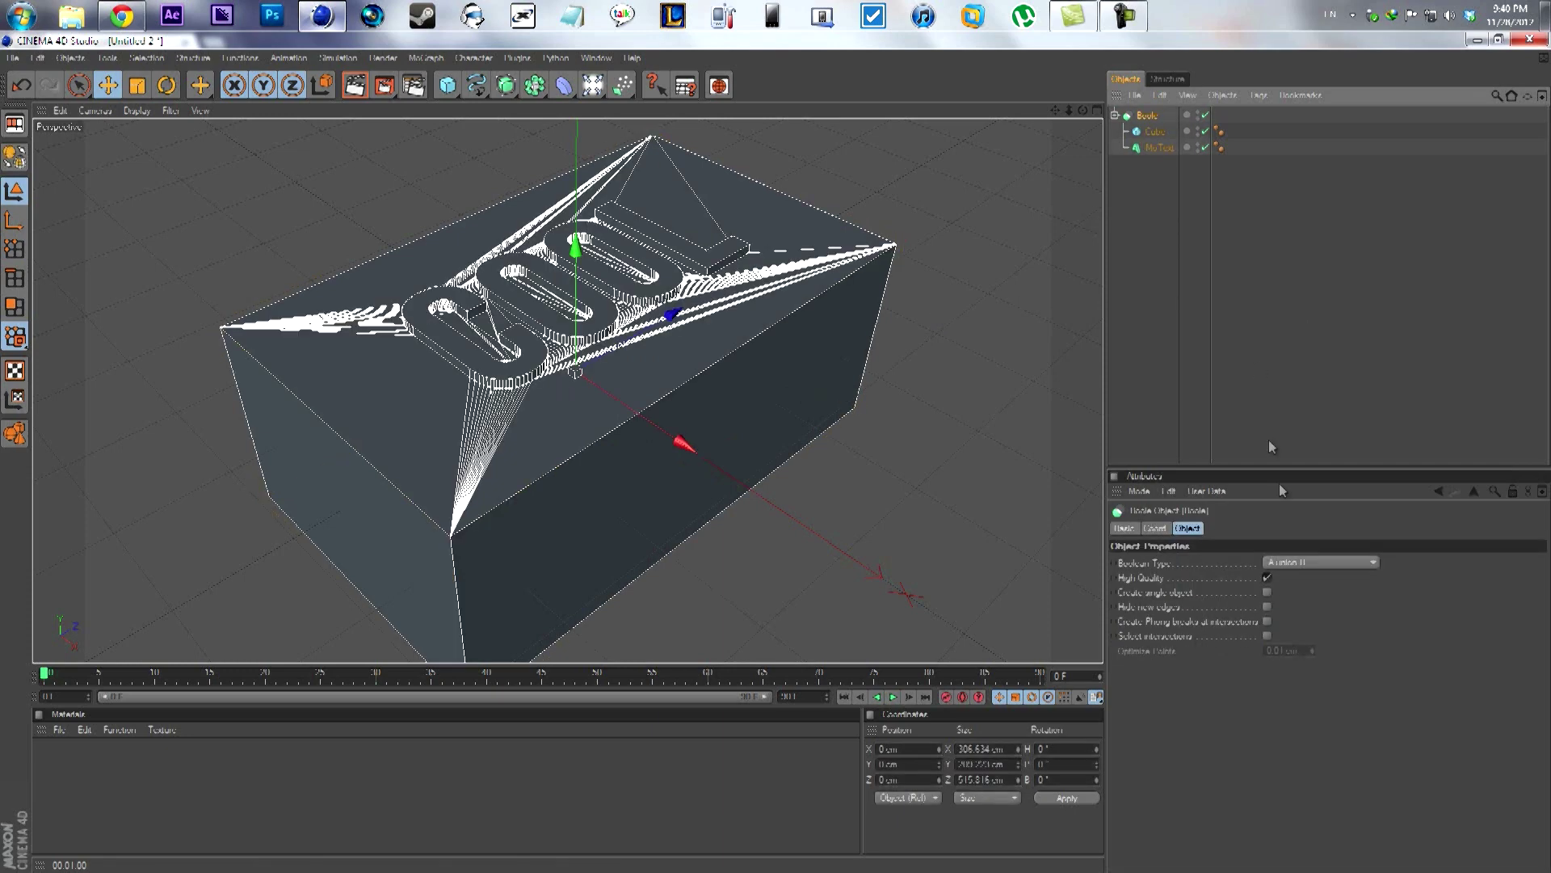
pyautogui.click(1302, 561)
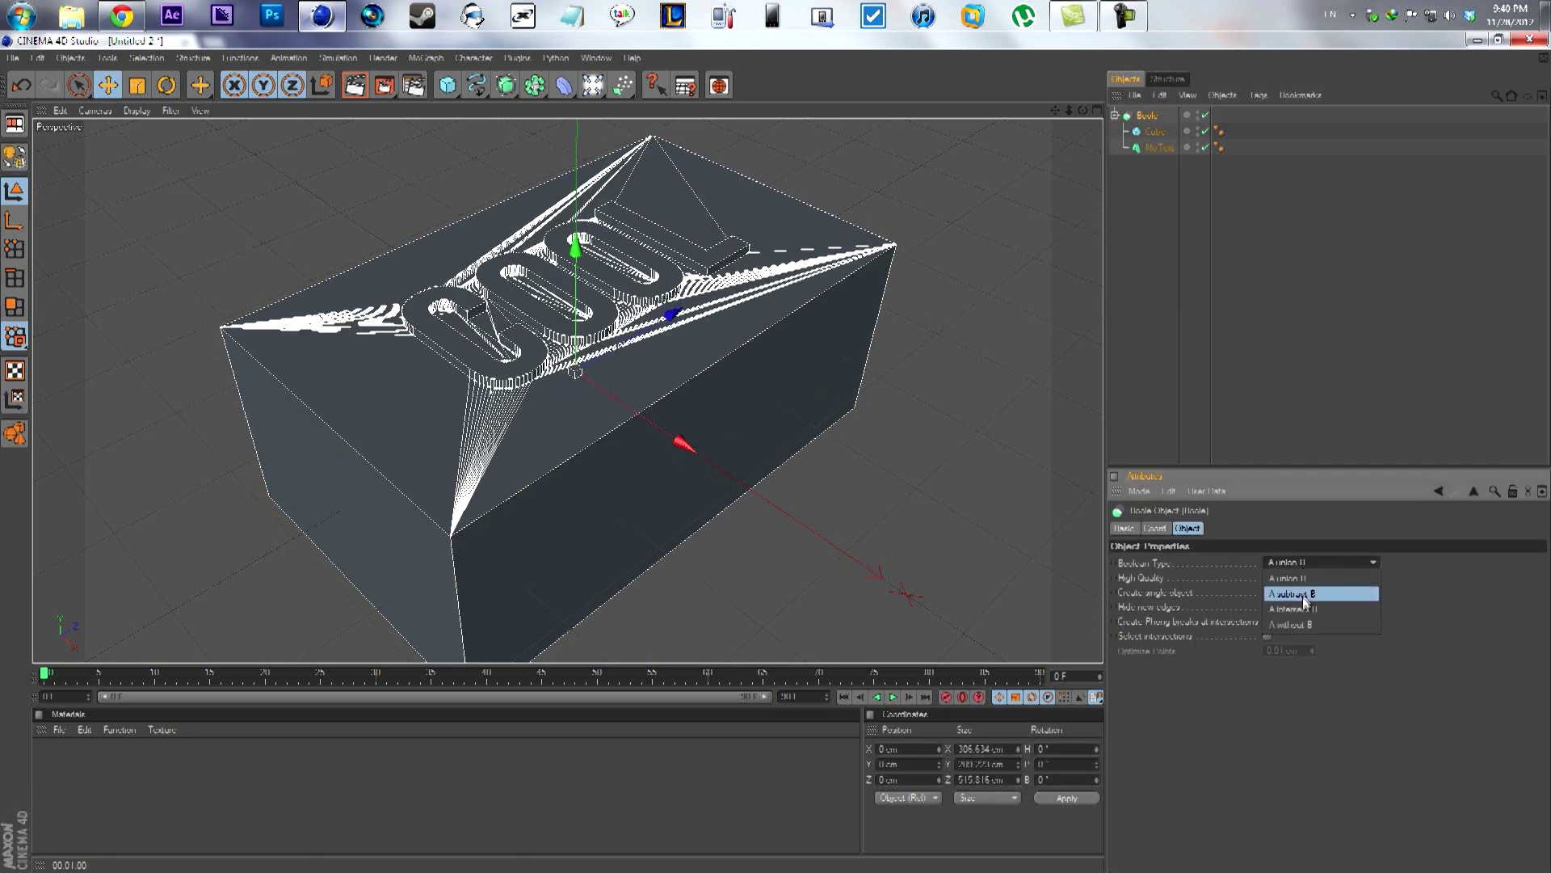
pyautogui.click(1301, 598)
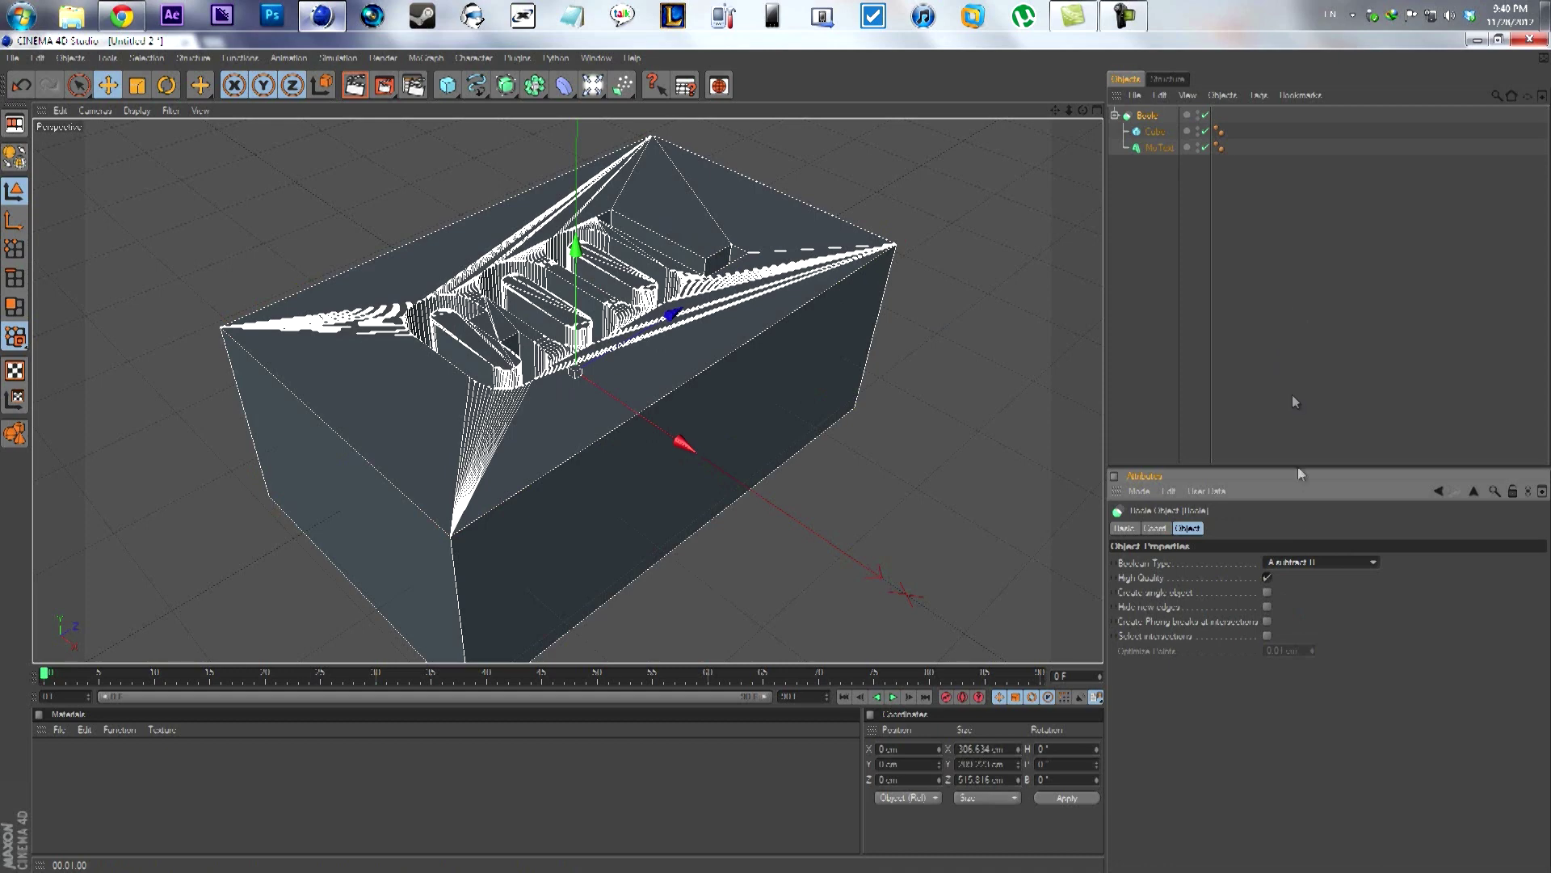
pyautogui.click(1275, 363)
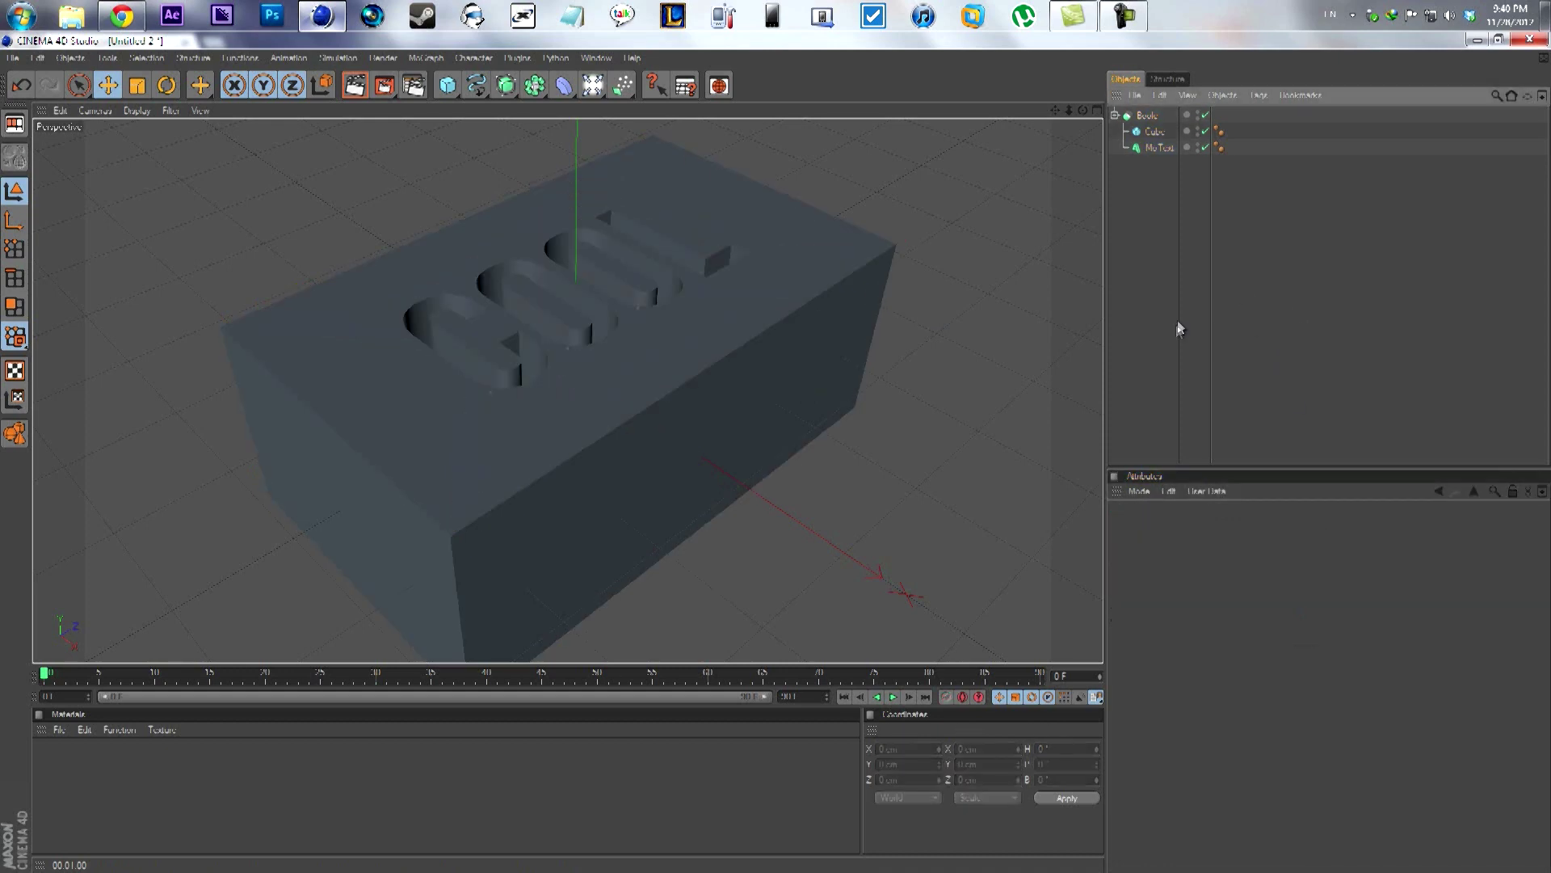
# Compare the carved letters with the reference artwork in the browser and examine the cut up close in the Perspective view
pyautogui.click(1153, 132)
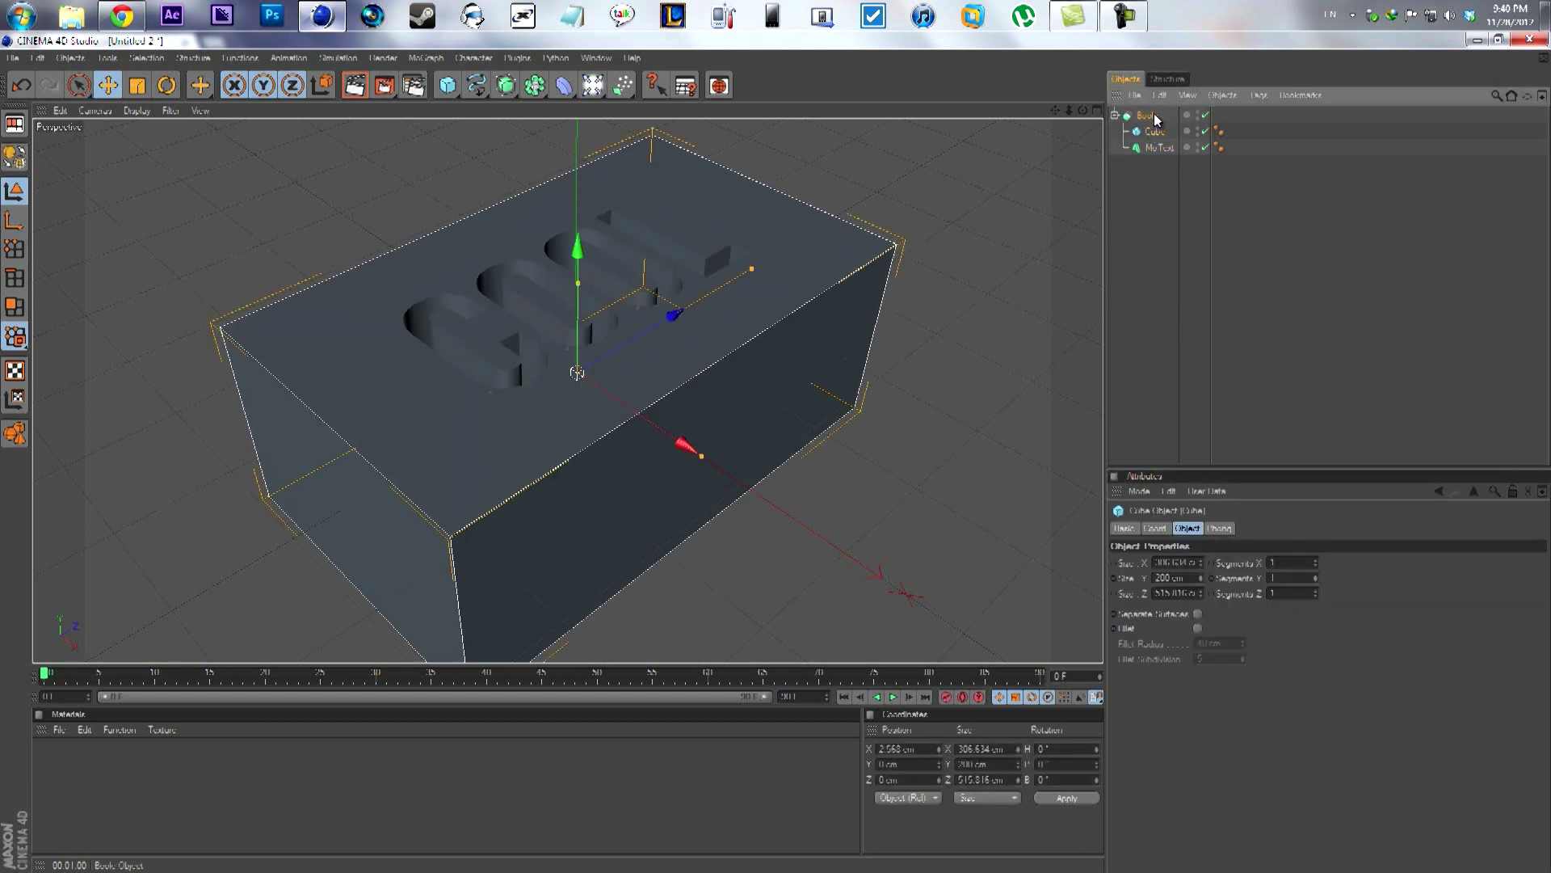
pyautogui.click(1147, 115)
pyautogui.click(1160, 148)
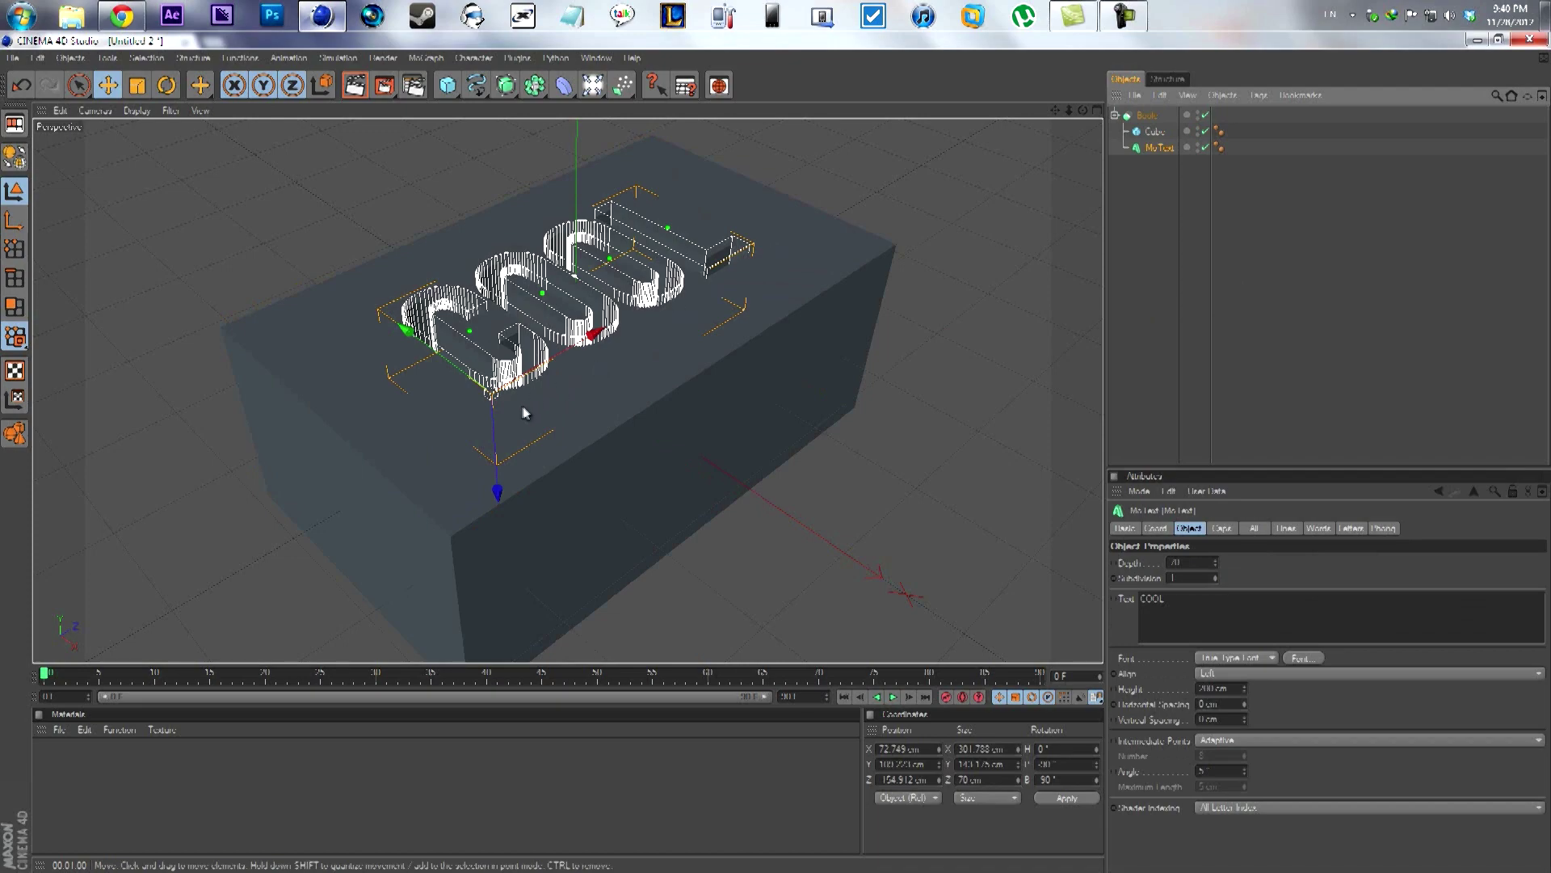
pyautogui.click(128, 14)
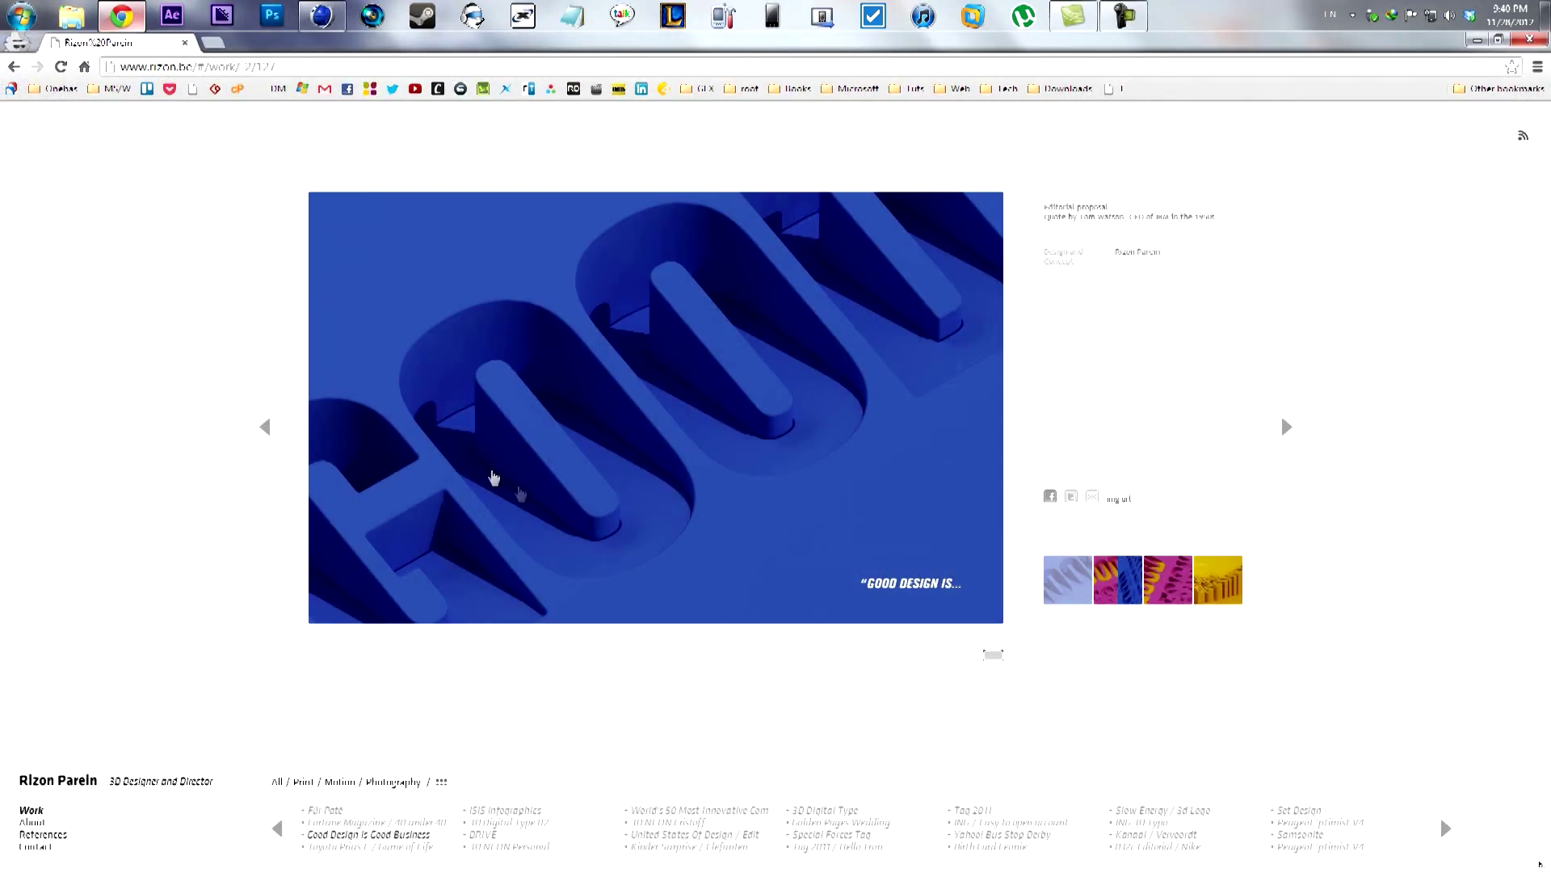
pyautogui.click(321, 15)
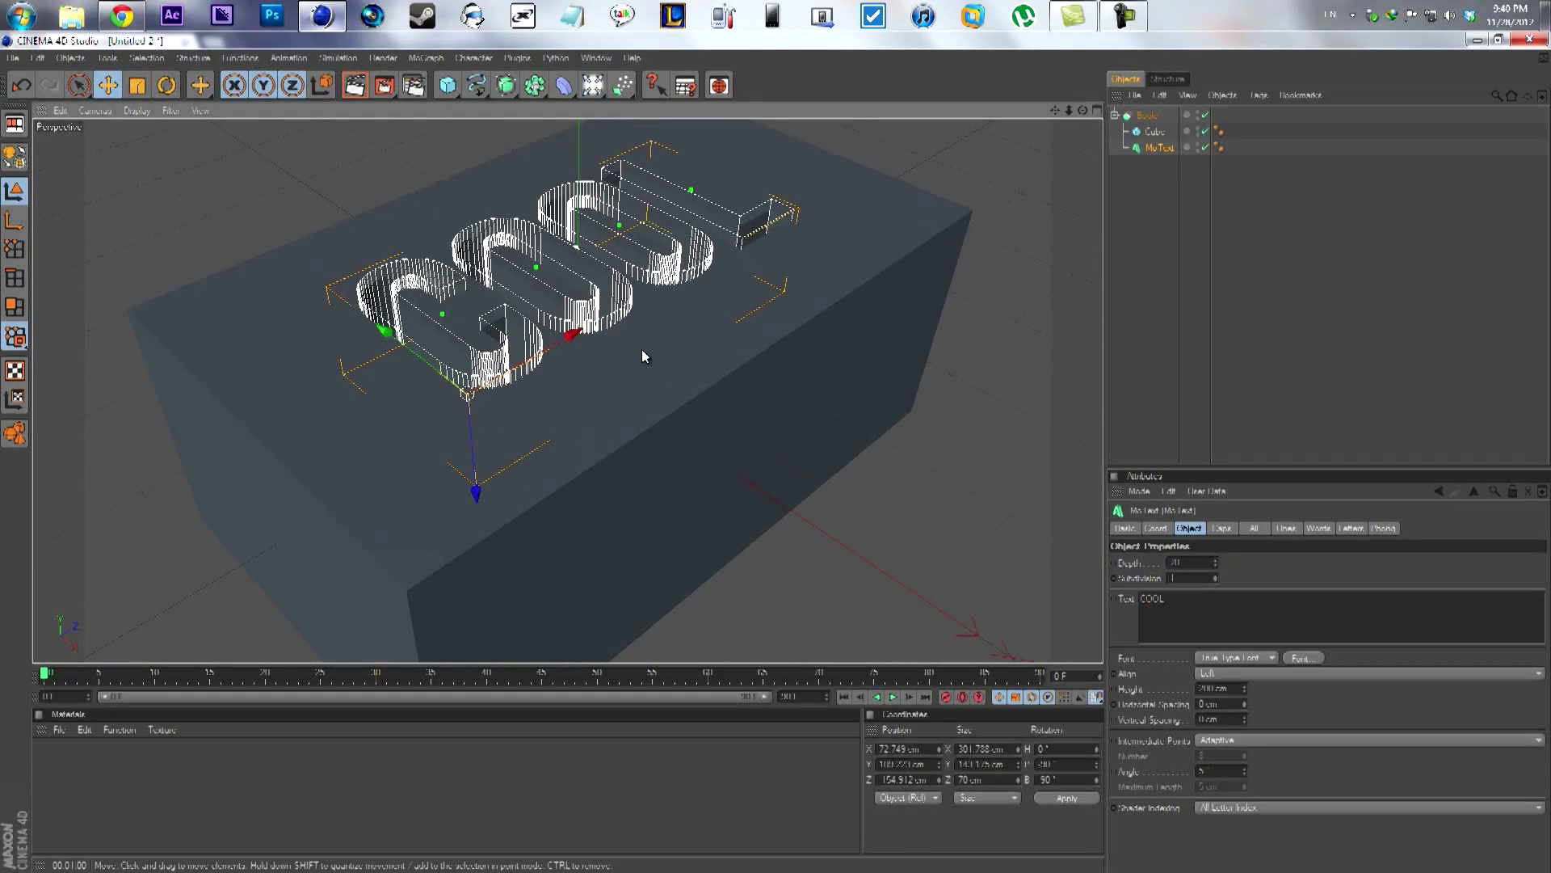
pyautogui.scroll(5, 642, 349)
pyautogui.moveTo(1055, 109); pyautogui.dragTo(776, 457)
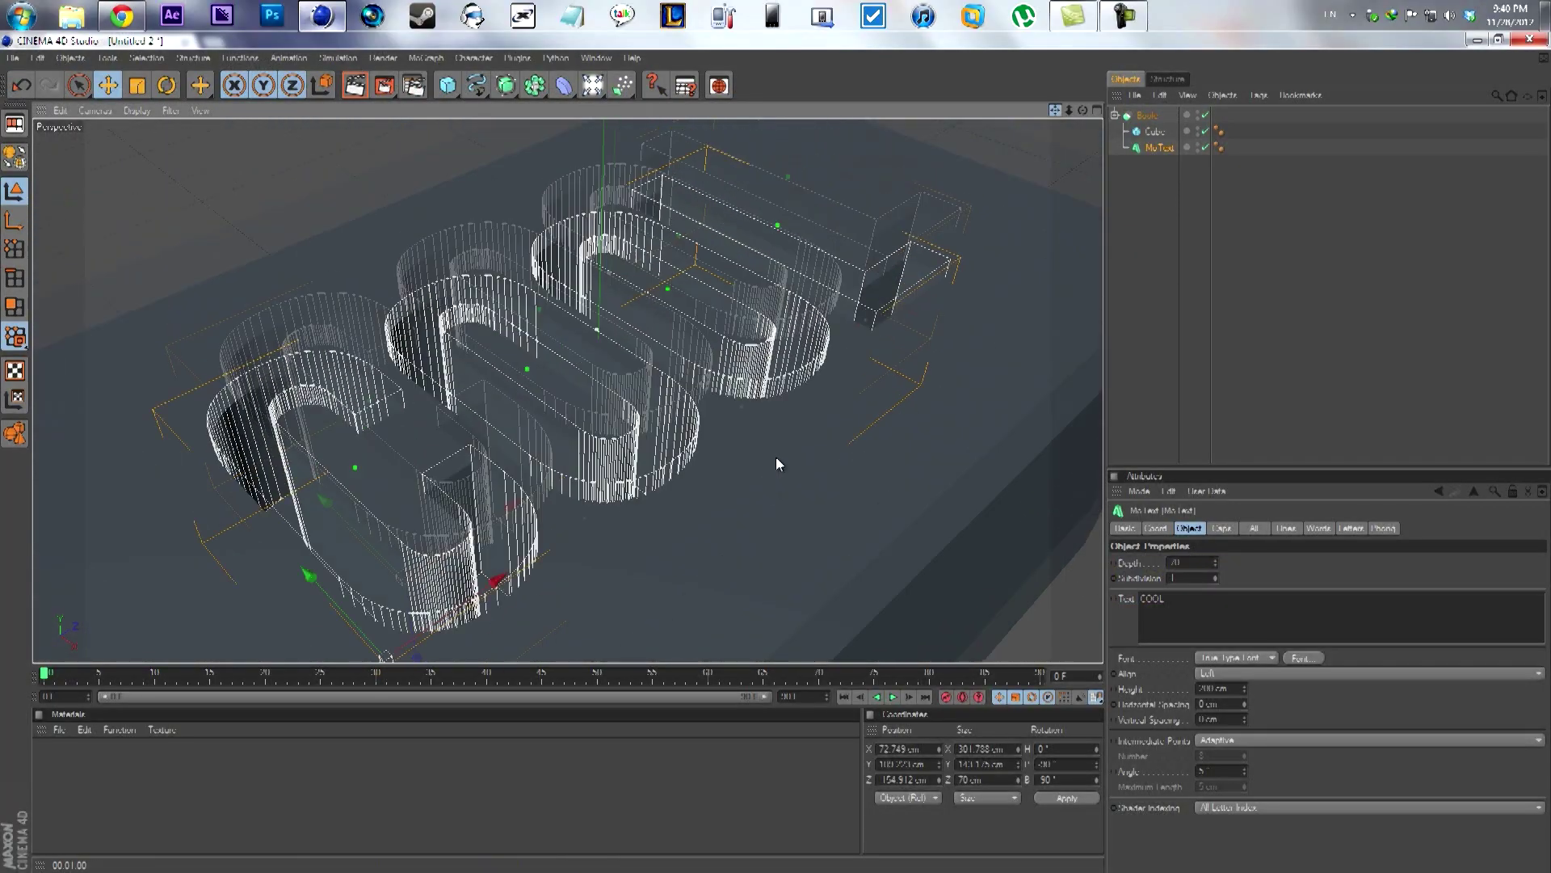
pyautogui.click(1225, 220)
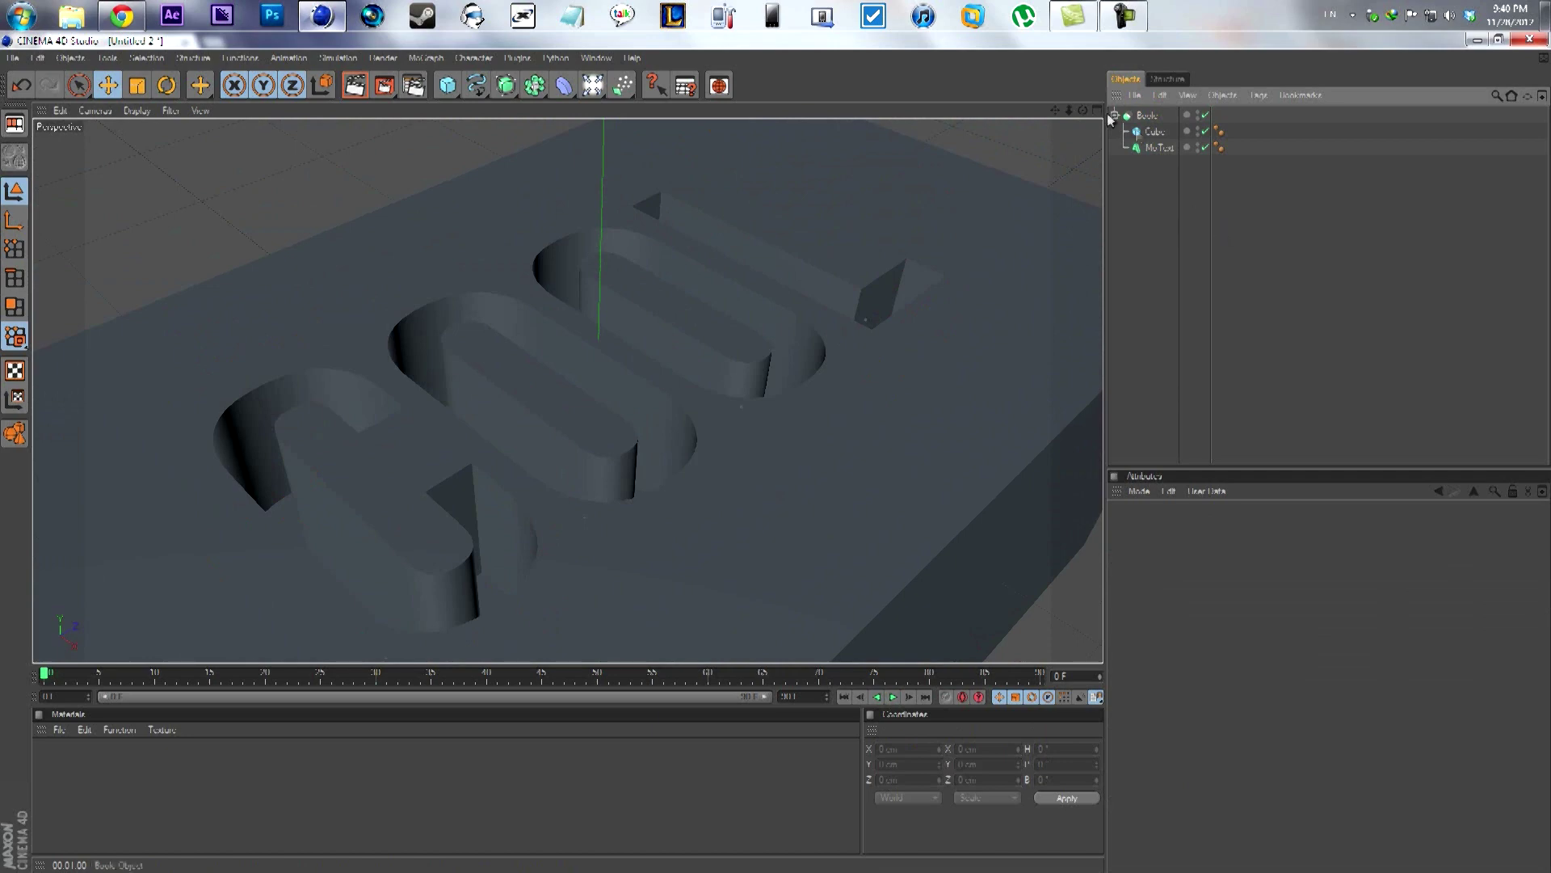
pyautogui.click(357, 94)
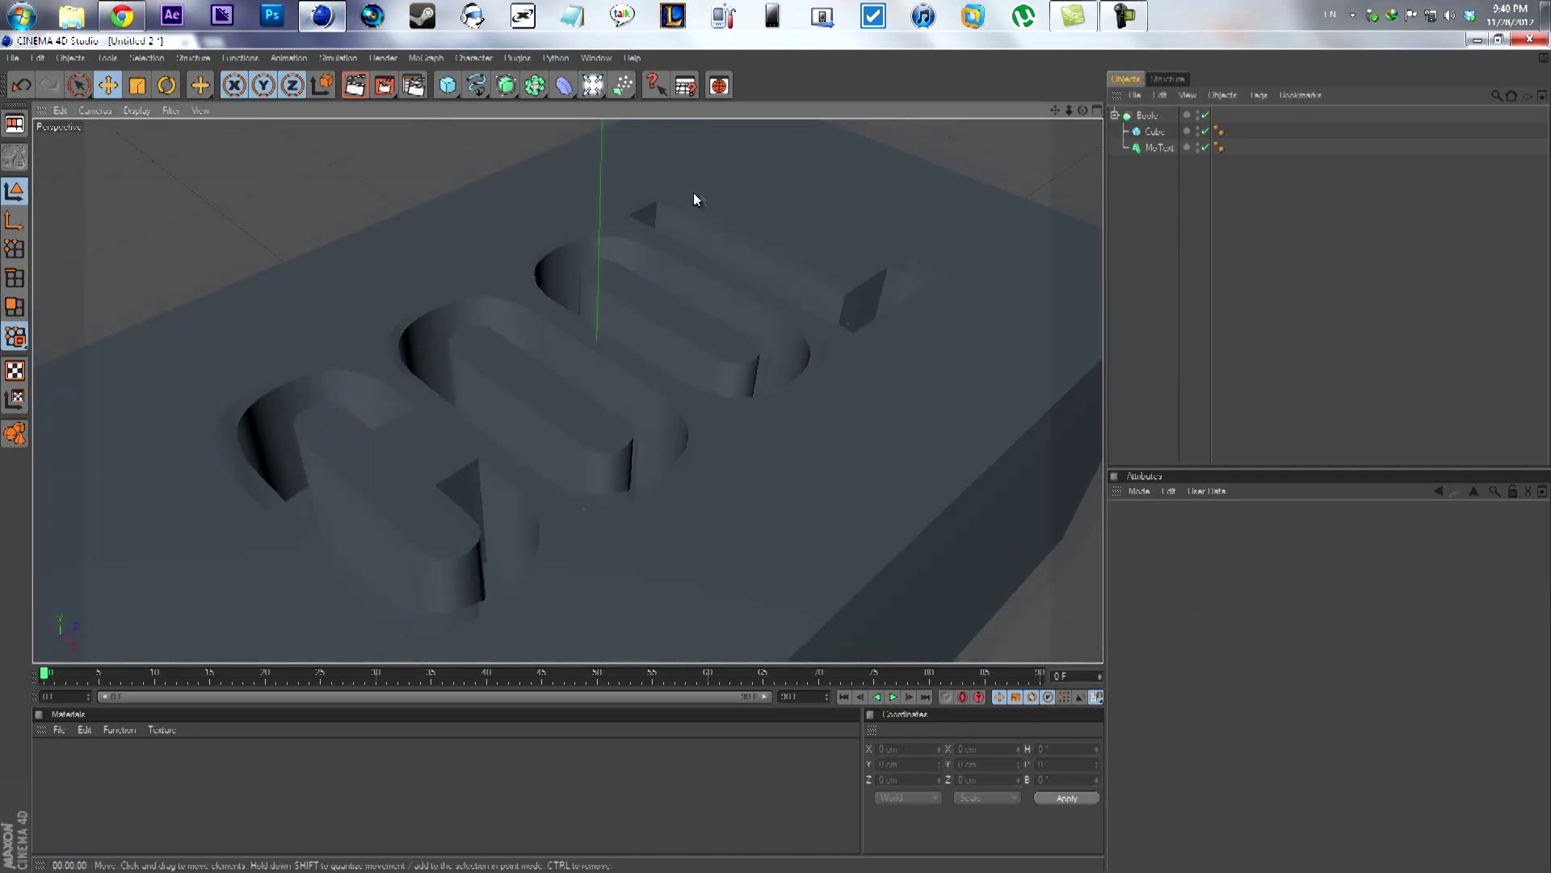
# Add a light and place it above the cube at about X 58 cm and Y 180 cm
pyautogui.scroll(-2, 699, 193)
pyautogui.click(592, 85)
pyautogui.moveTo(591, 382); pyautogui.dragTo(592, 181)
pyautogui.middleClick(700, 440)
pyautogui.moveTo(874, 472); pyautogui.dragTo(890, 472)
pyautogui.moveTo(853, 457); pyautogui.dragTo(852, 435)
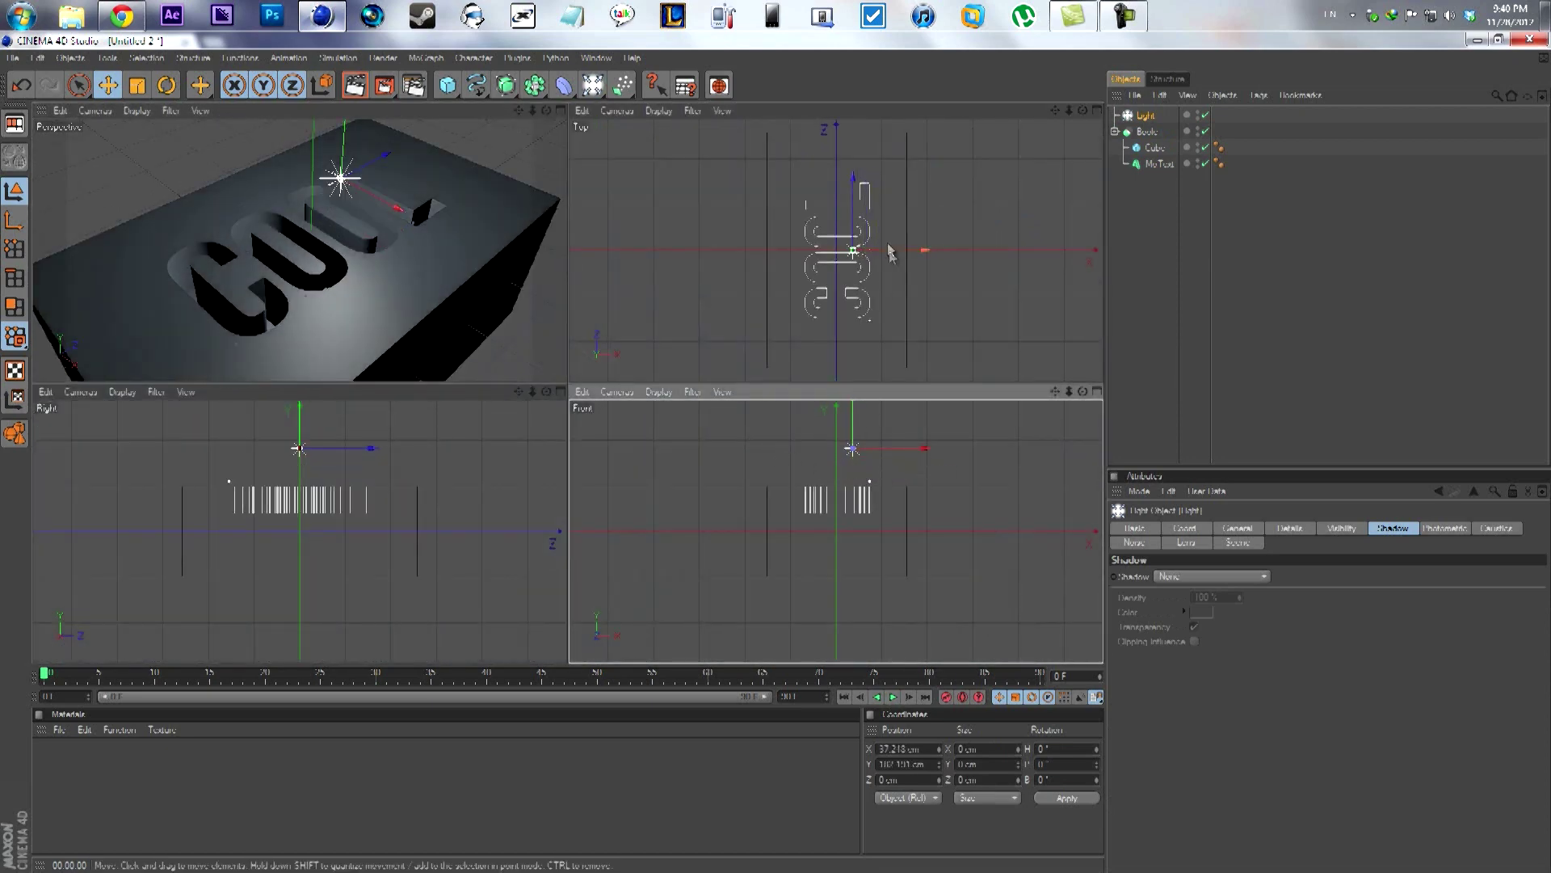
pyautogui.moveTo(888, 250); pyautogui.dragTo(898, 249)
pyautogui.middleClick(491, 197)
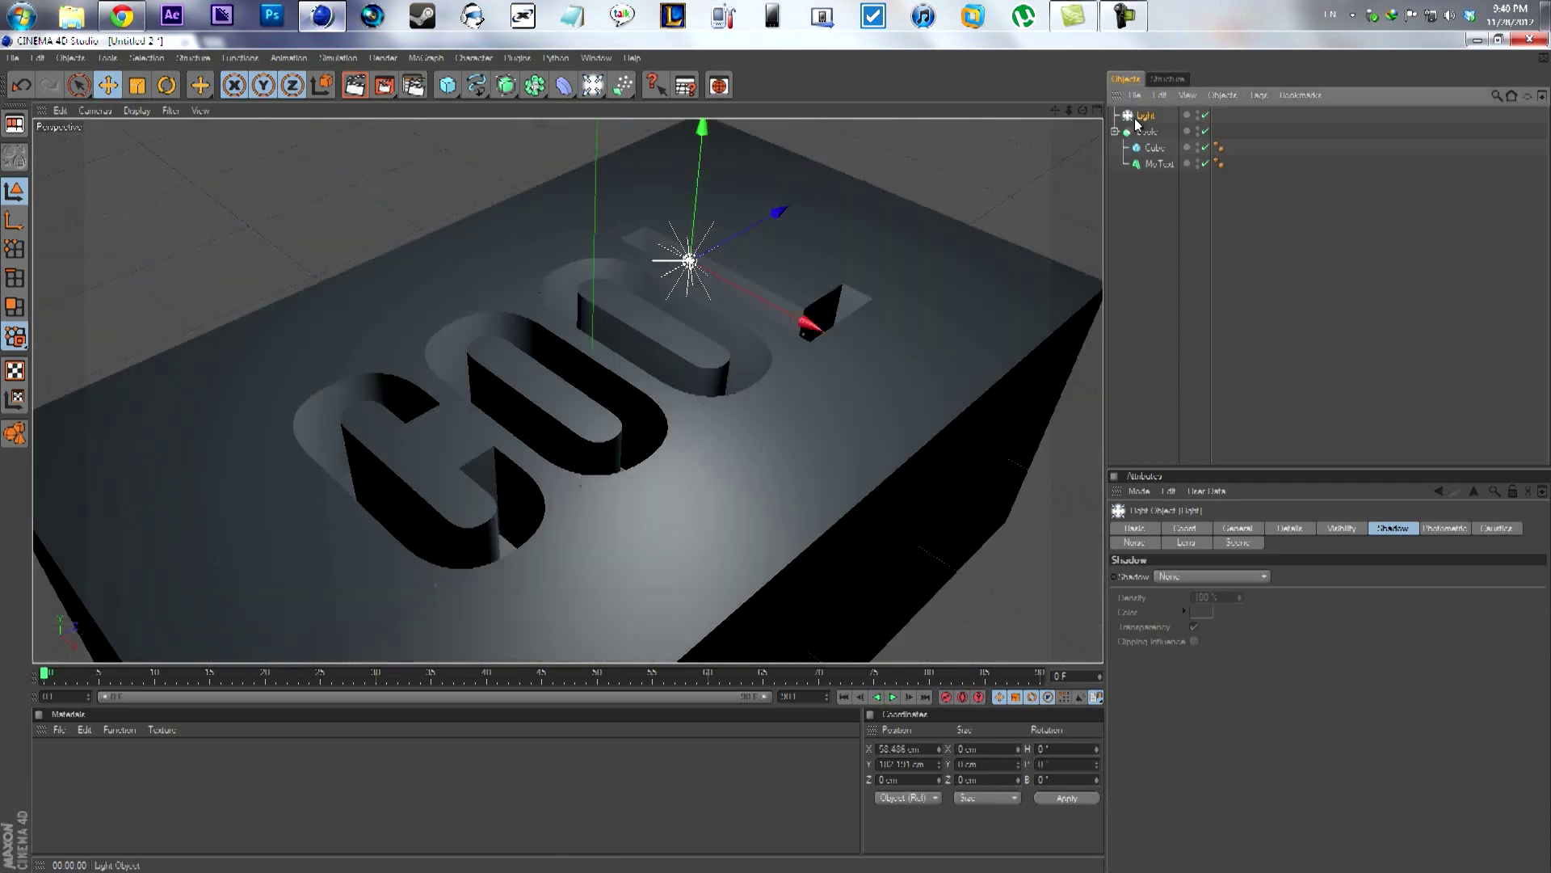
# Set the light's shadow type to Shadow Maps (Soft)
pyautogui.click(1136, 529)
pyautogui.click(1240, 530)
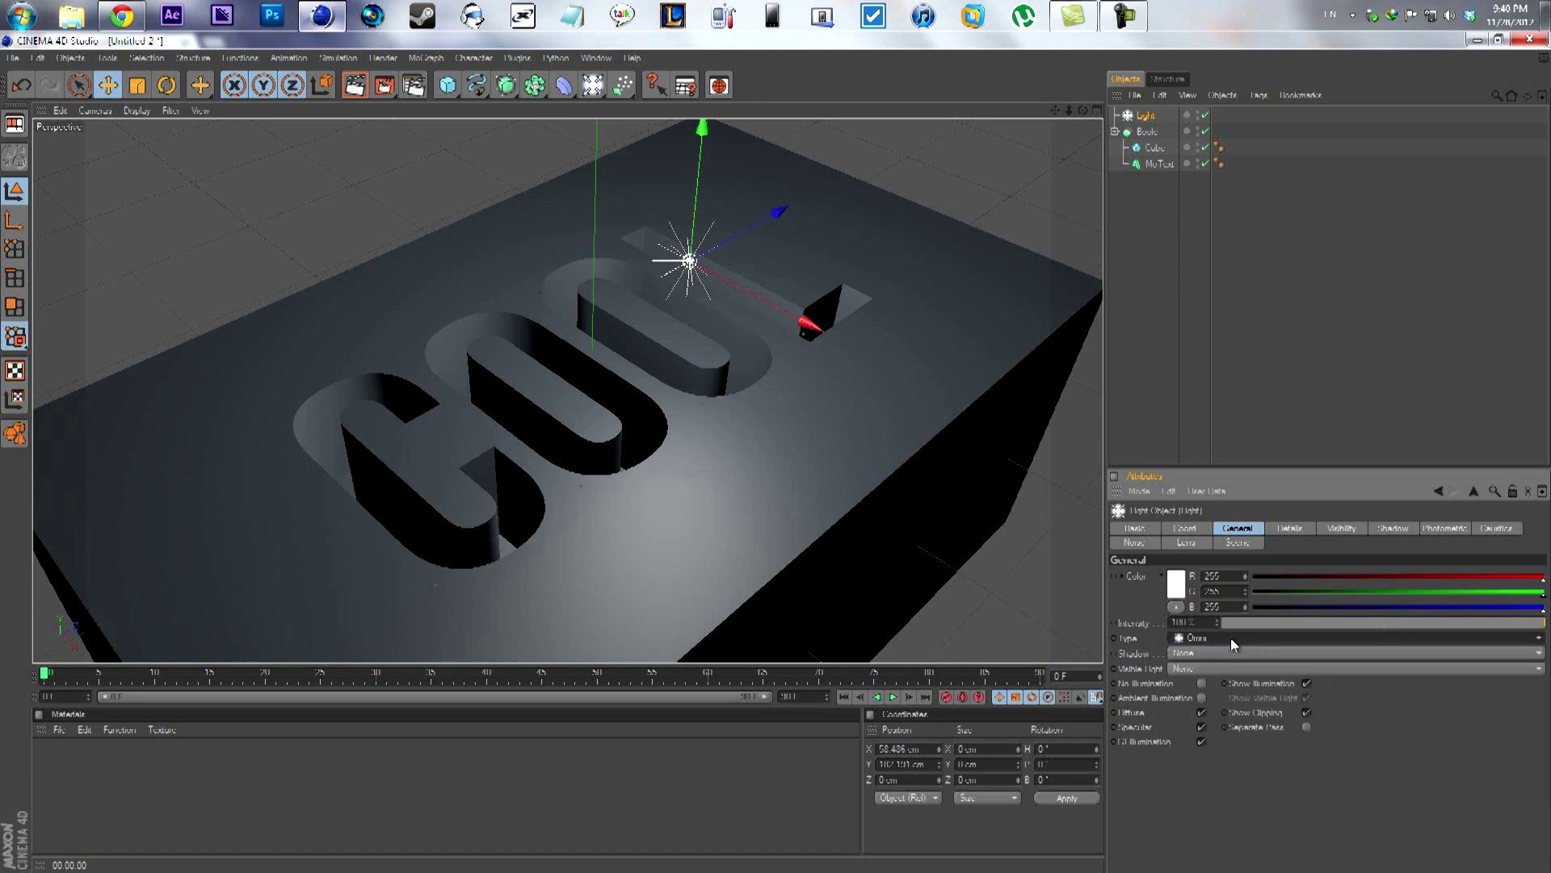
pyautogui.click(1226, 657)
pyautogui.click(1227, 683)
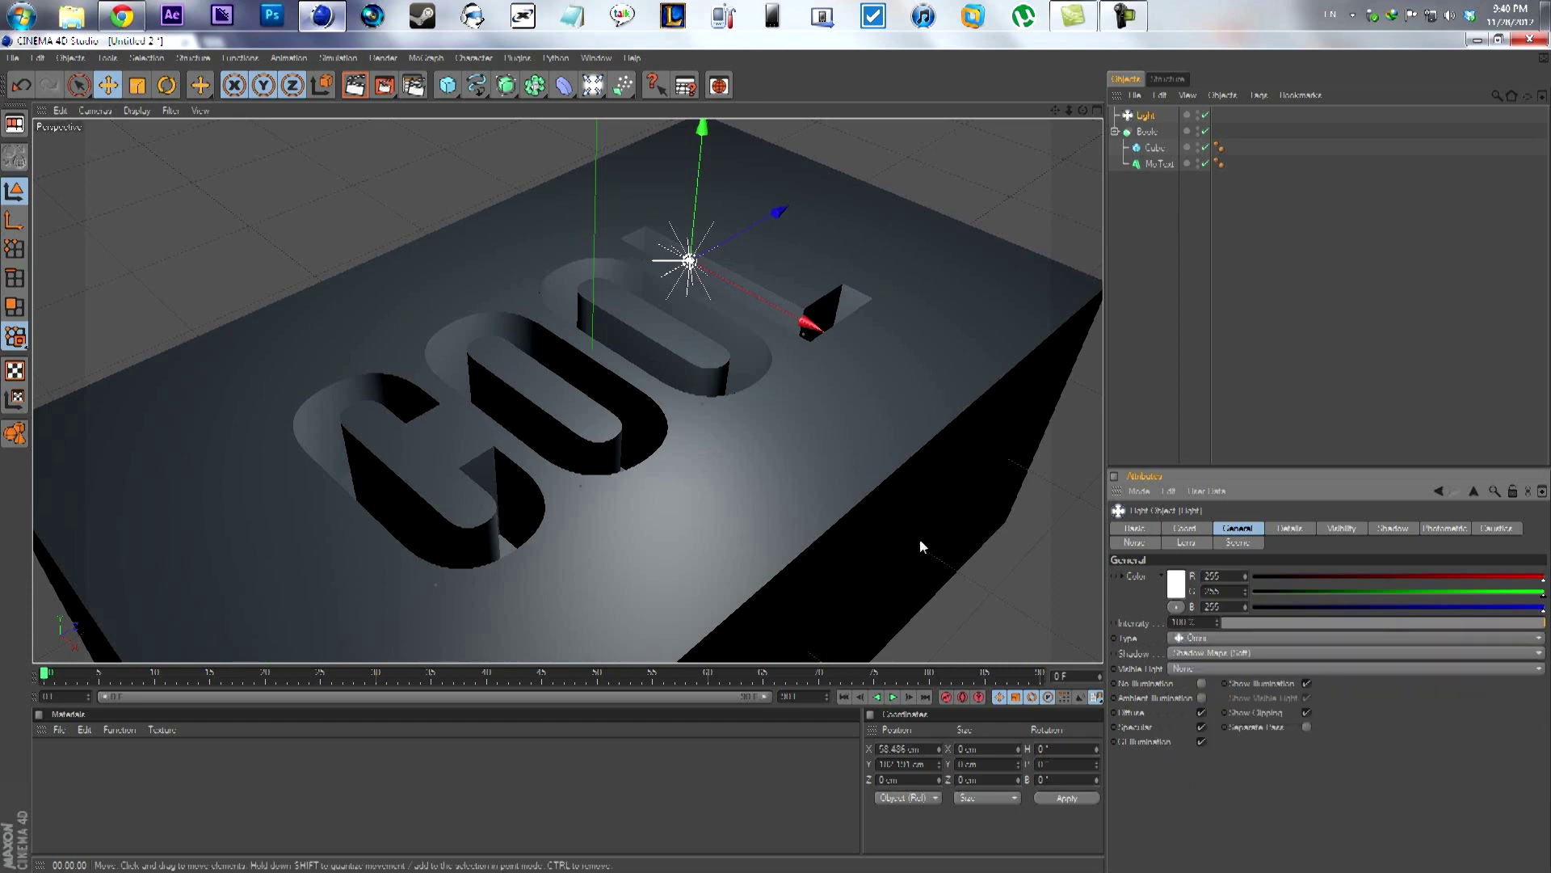
# Render the Perspective view and compare the shadows inside the letters with the reference artwork in the browser
pyautogui.middleClick(653, 398)
pyautogui.middleClick(425, 261)
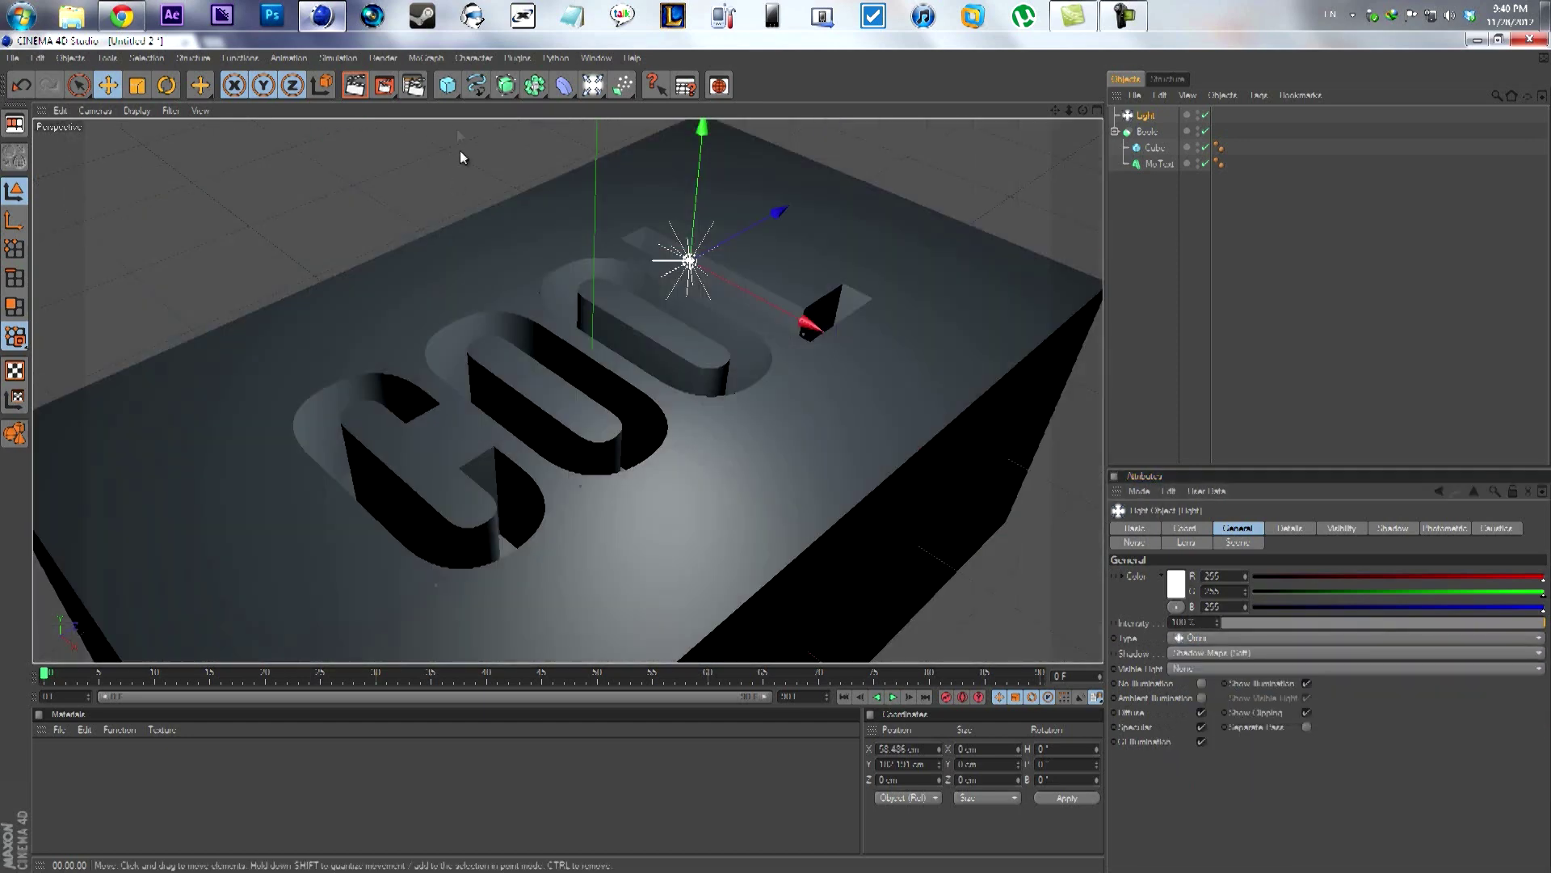
pyautogui.click(364, 85)
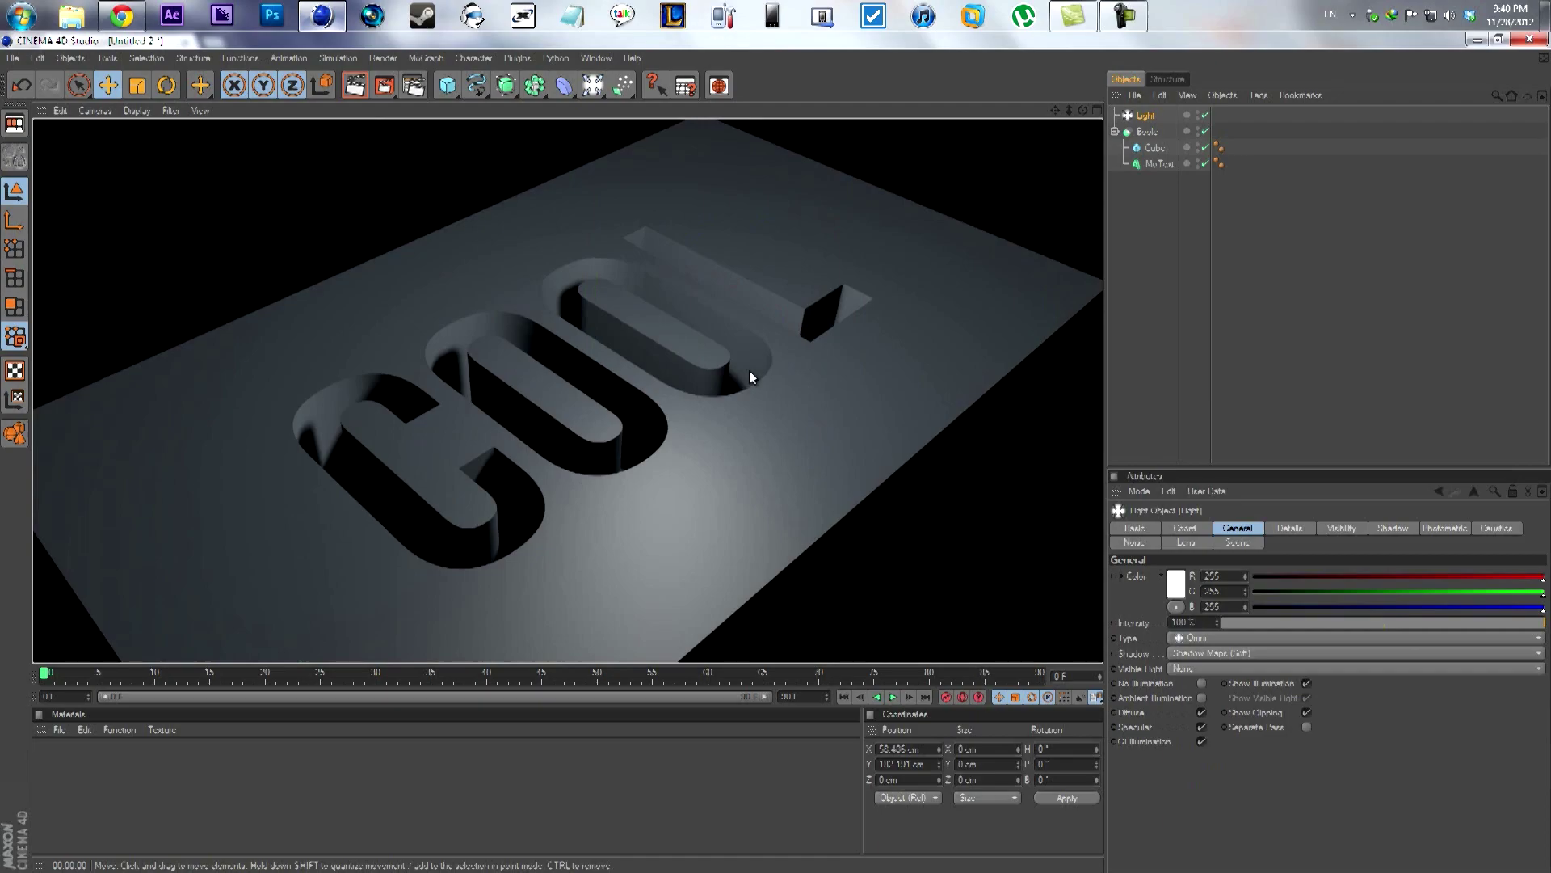
pyautogui.click(130, 16)
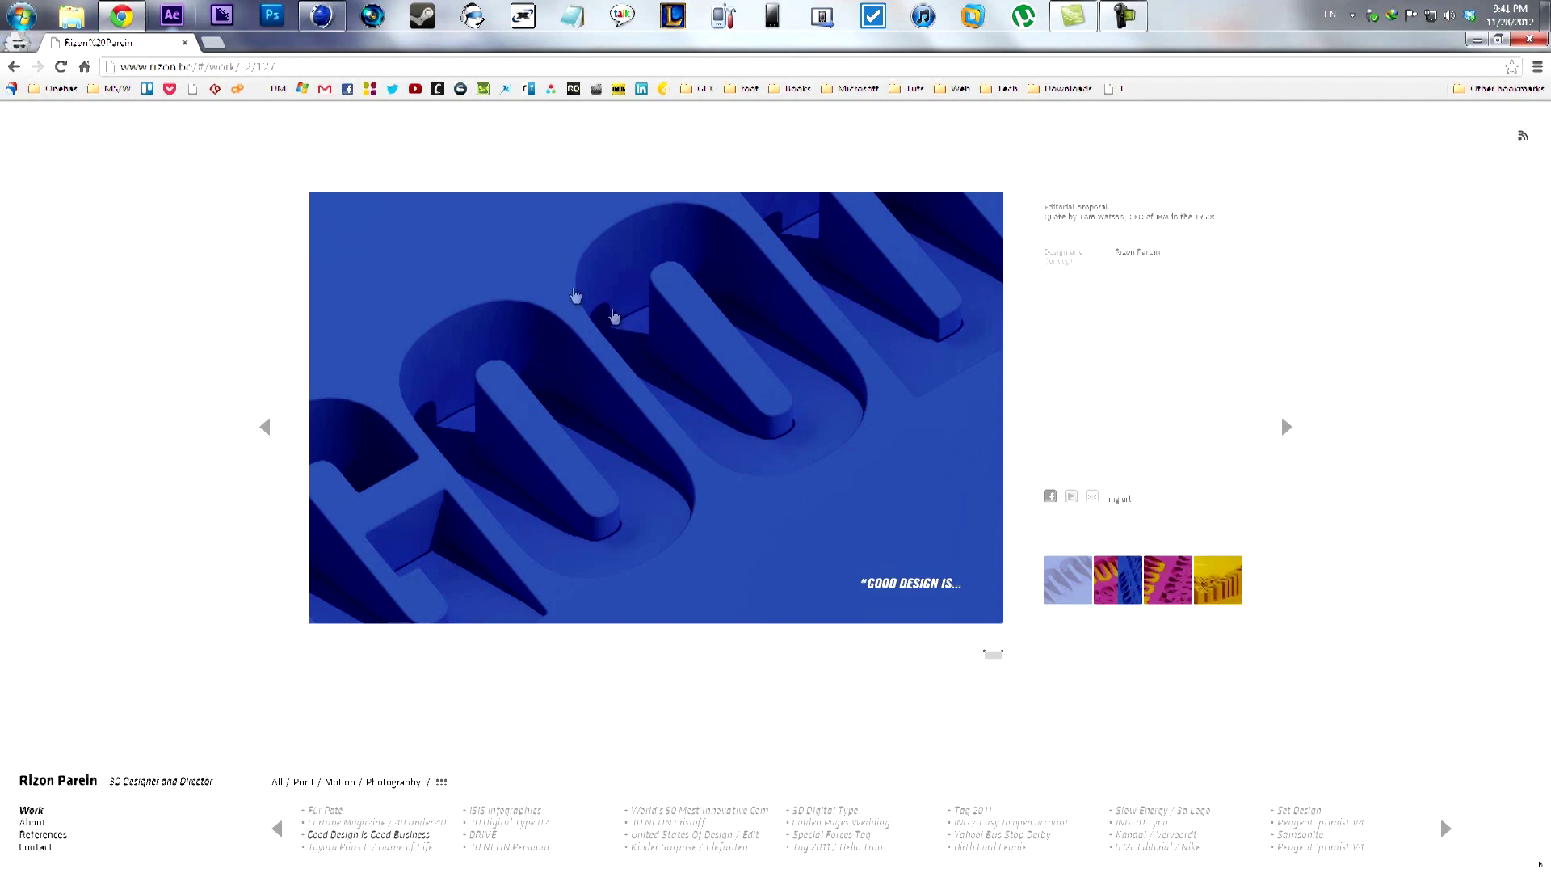
pyautogui.click(323, 17)
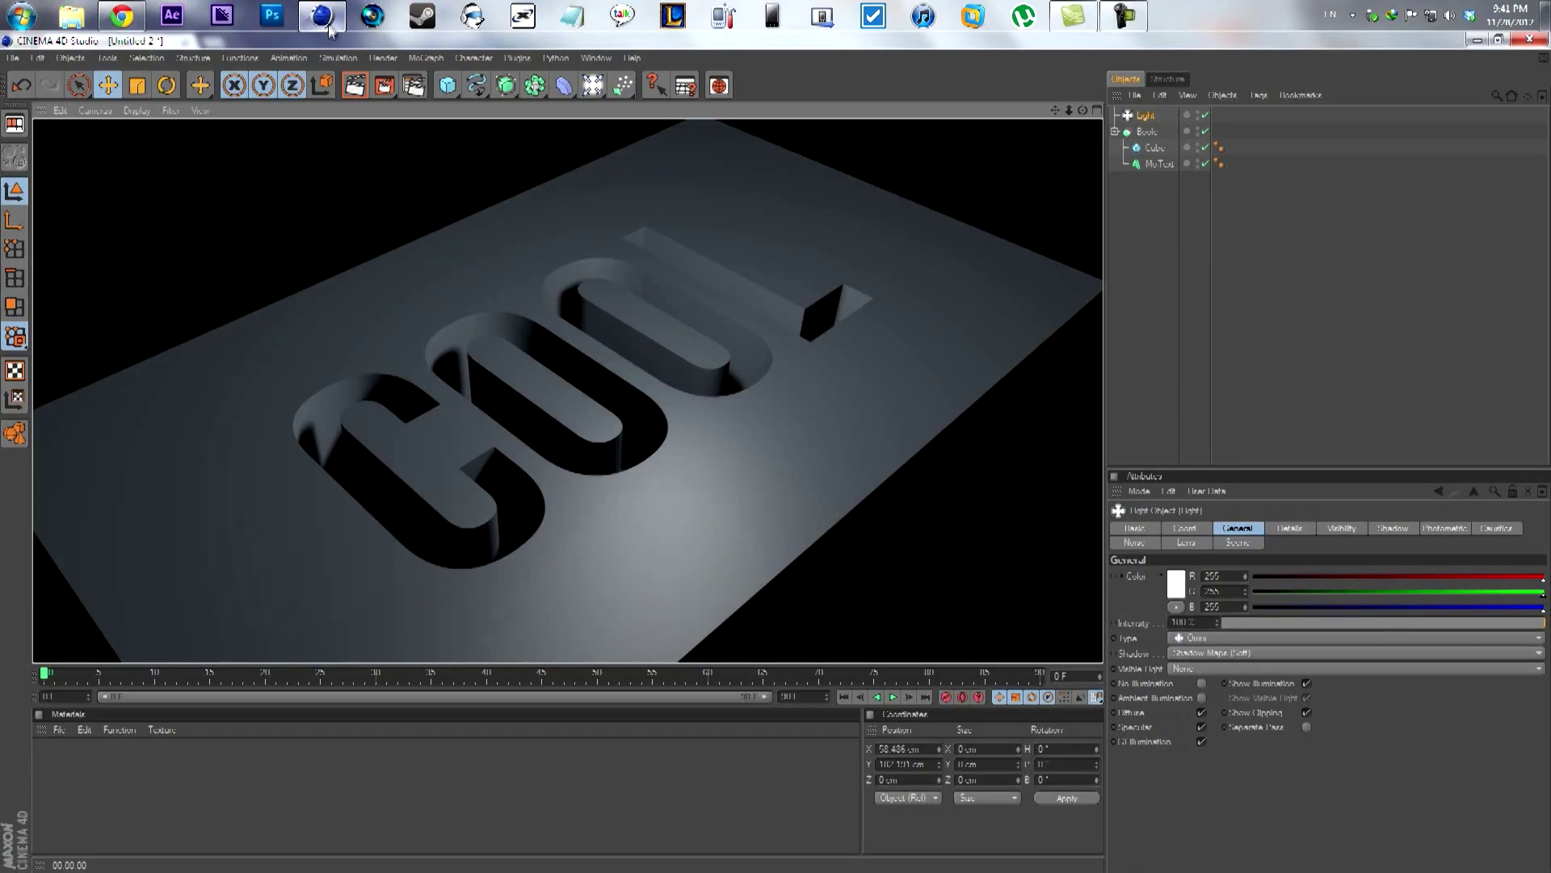
pyautogui.middleClick(462, 288)
pyautogui.middleClick(467, 289)
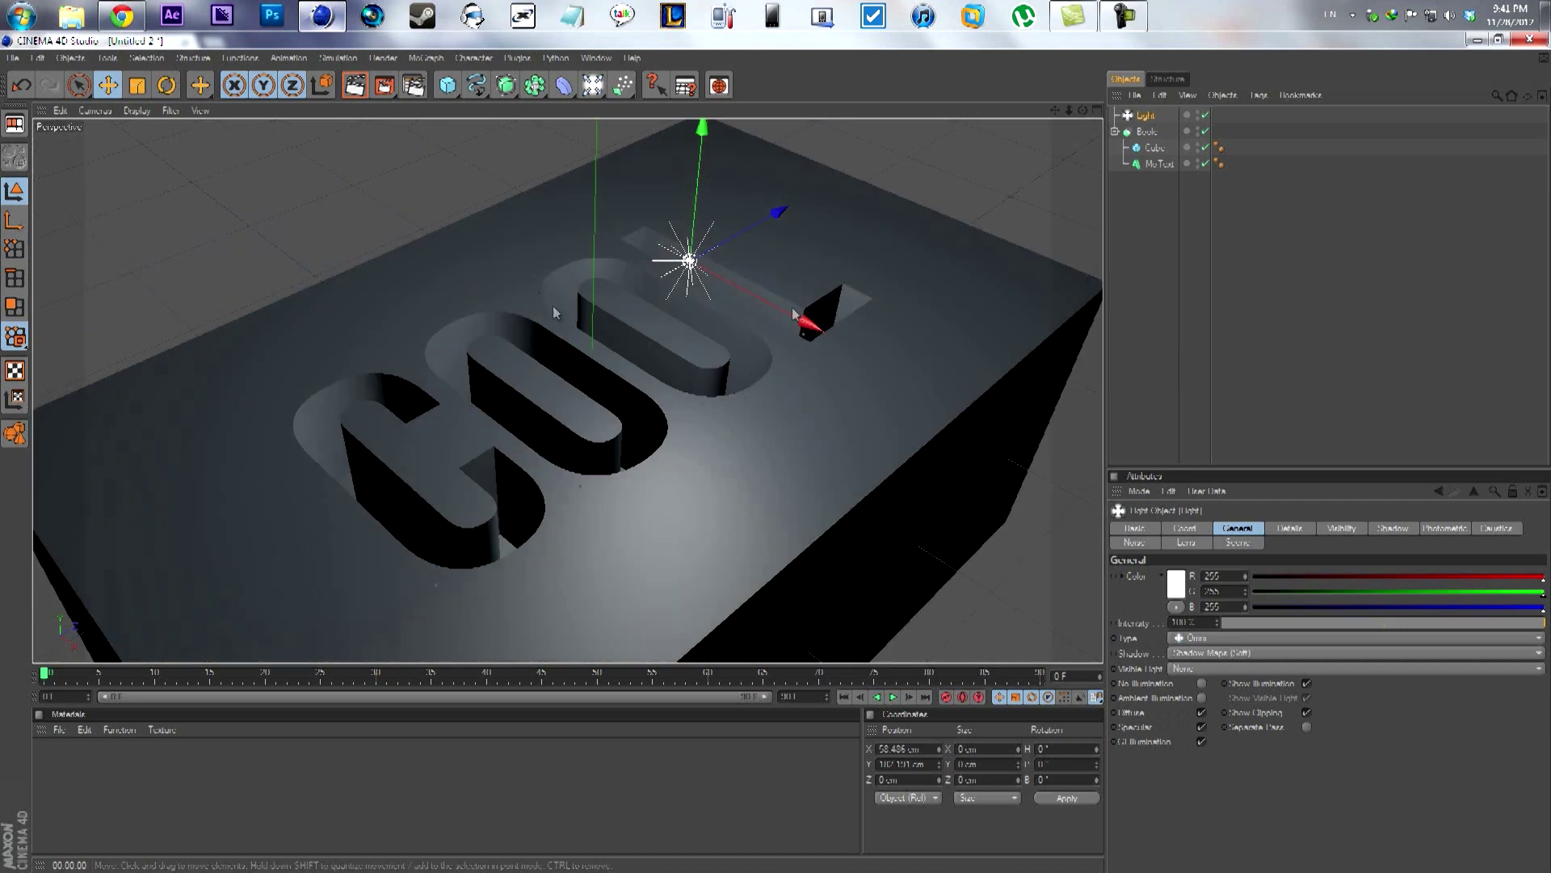
pyautogui.click(1147, 253)
# Duplicate the MoText outside the Boole and lower the copy slightly to about Y 104 cm
pyautogui.click(1160, 165)
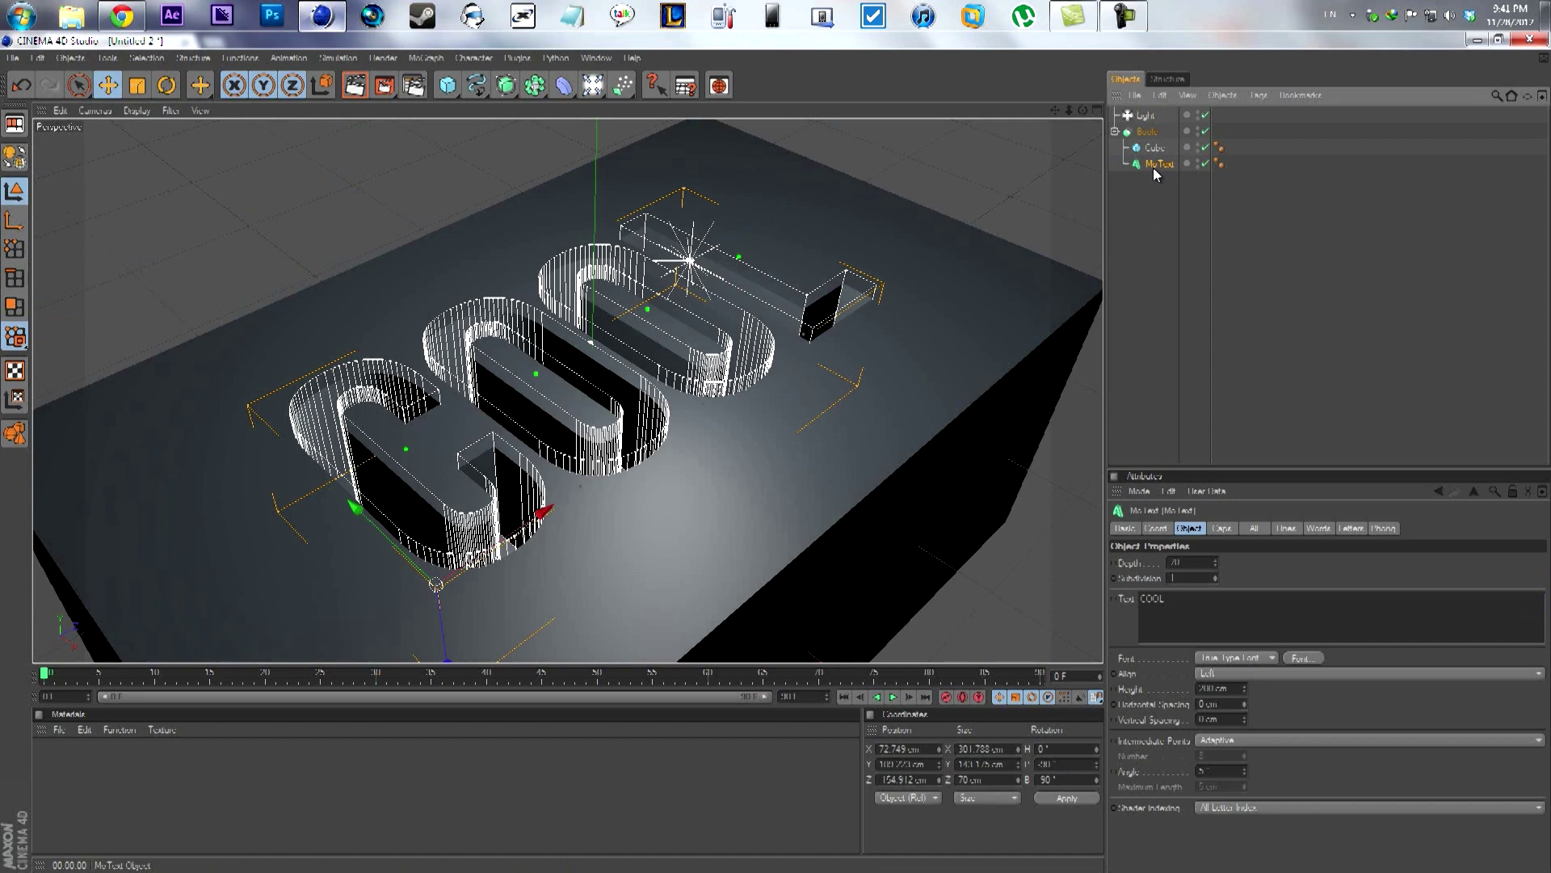
pyautogui.moveTo(1152, 167)
pyautogui.mouseDown()
pyautogui.moveTo(1164, 198)
pyautogui.moveTo(1155, 188)
pyautogui.mouseUp()
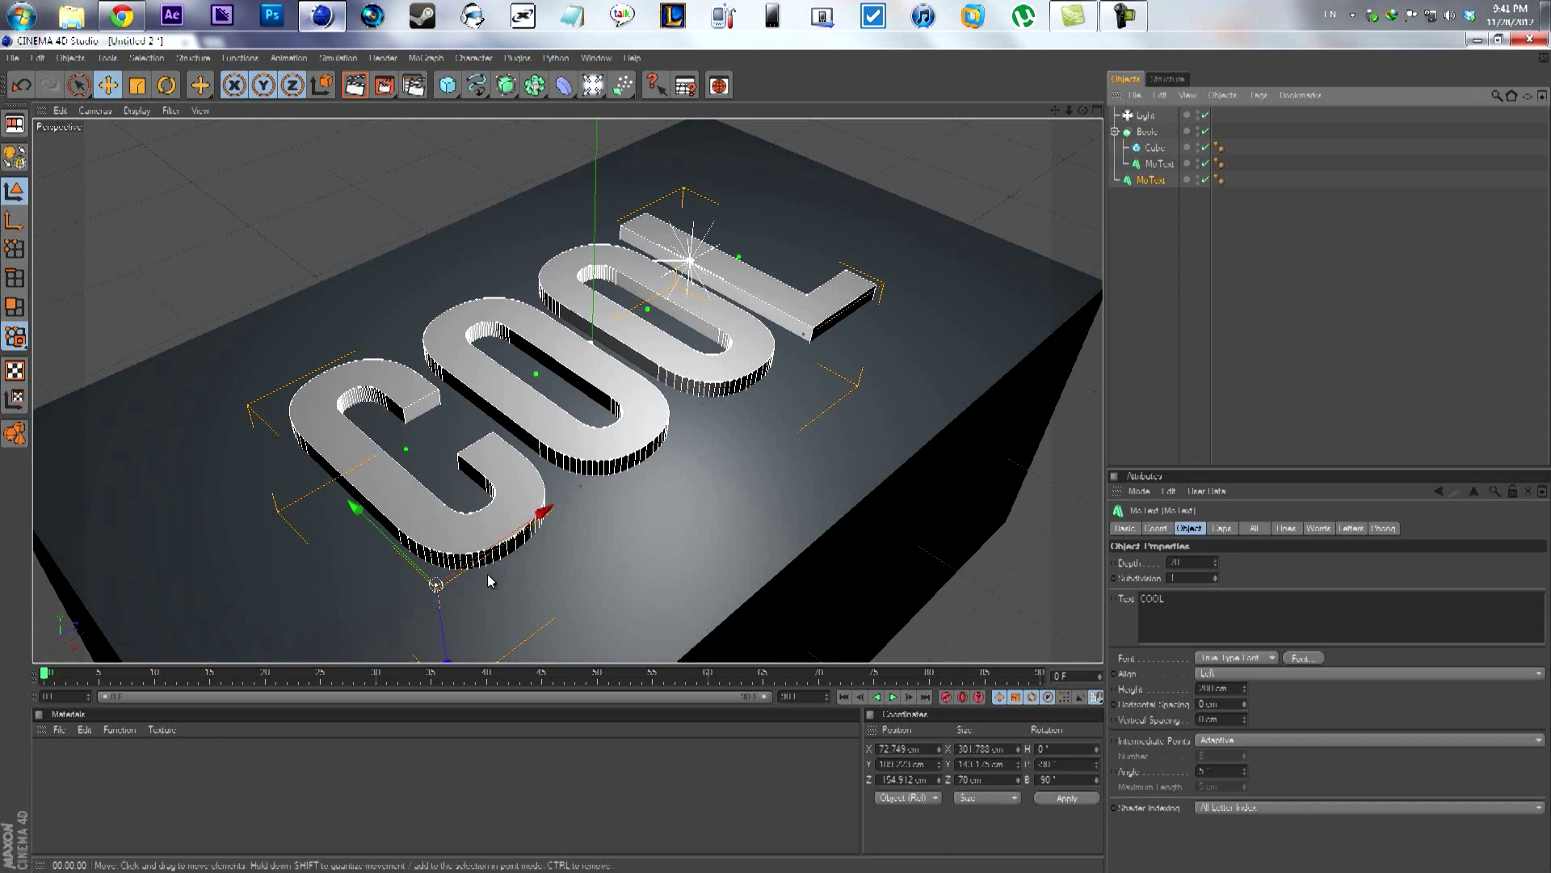
pyautogui.middleClick(664, 492)
pyautogui.middleClick(857, 459)
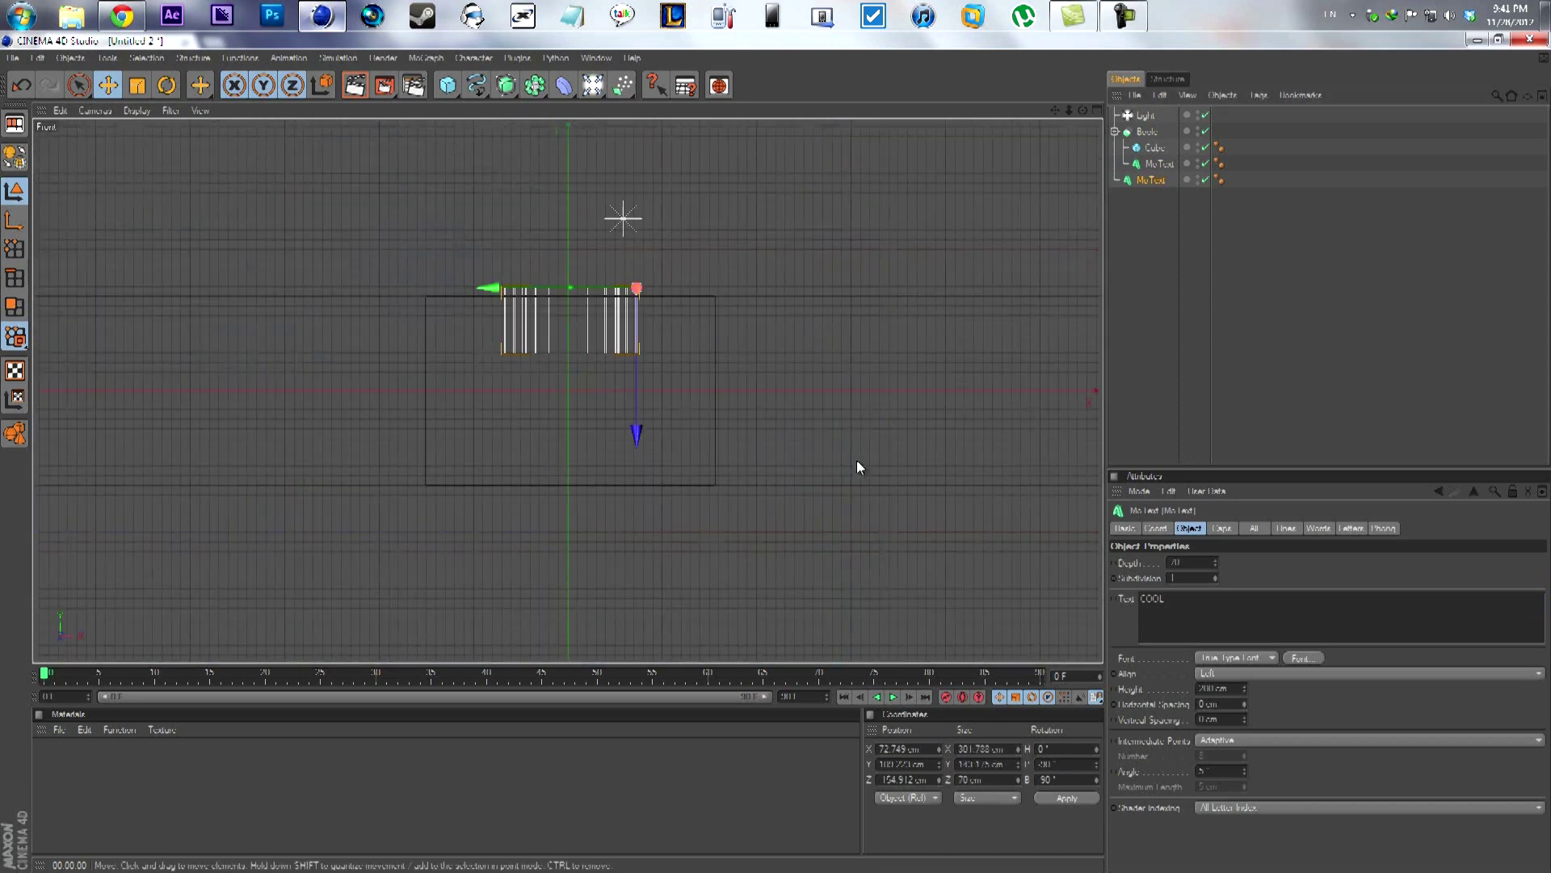
pyautogui.middleClick(776, 452)
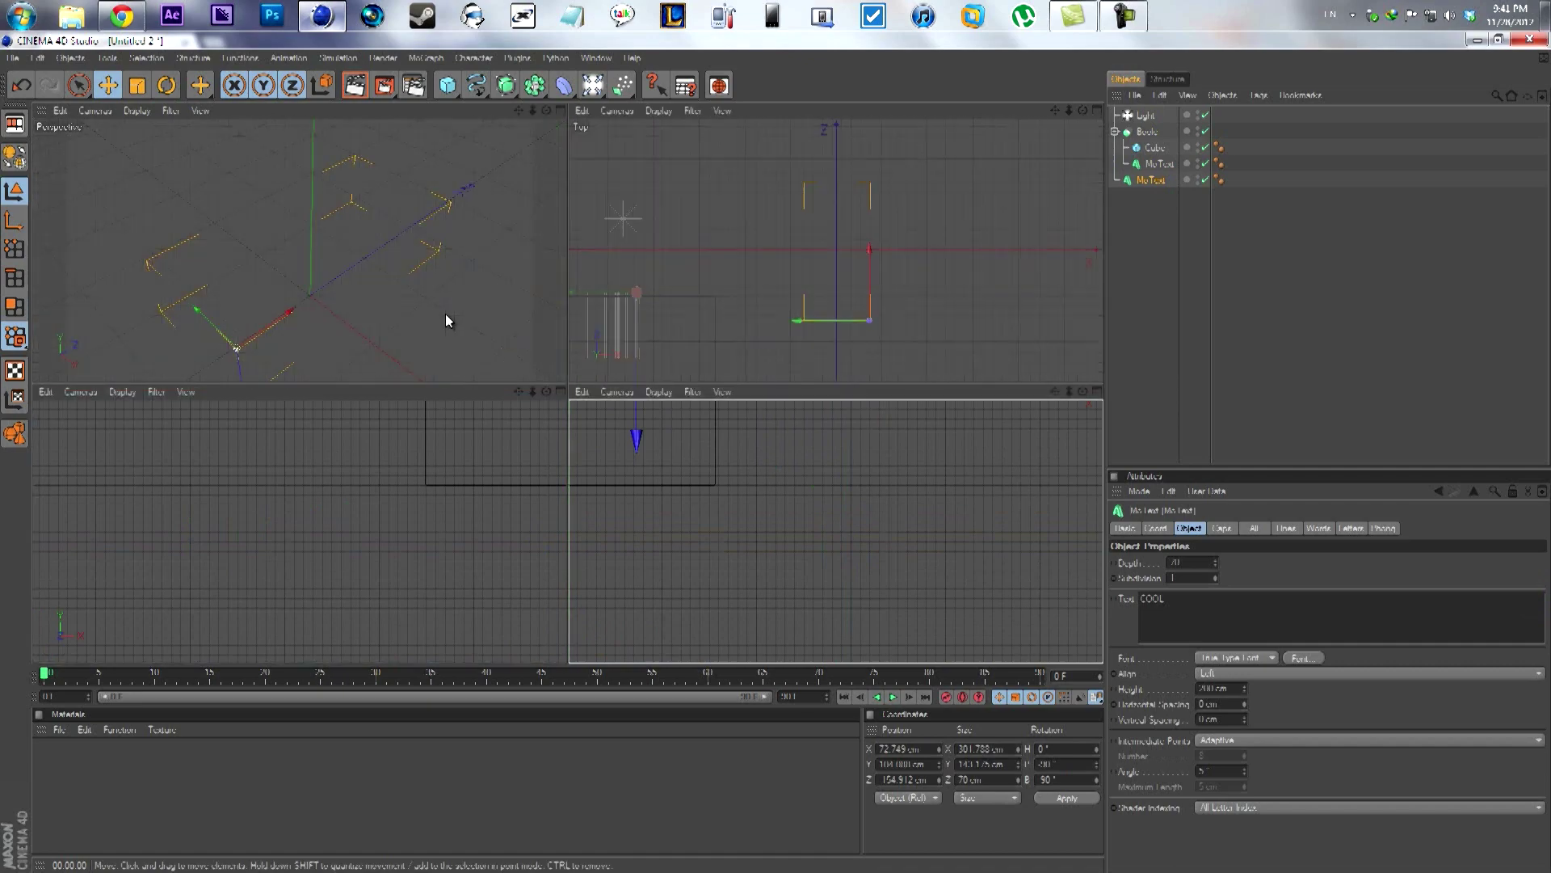
pyautogui.middleClick(445, 318)
# Tilt the copied MoText by 10° to a pitch of -80° so it slopes into the recessed letters, checking it in the Front view
pyautogui.press('r')
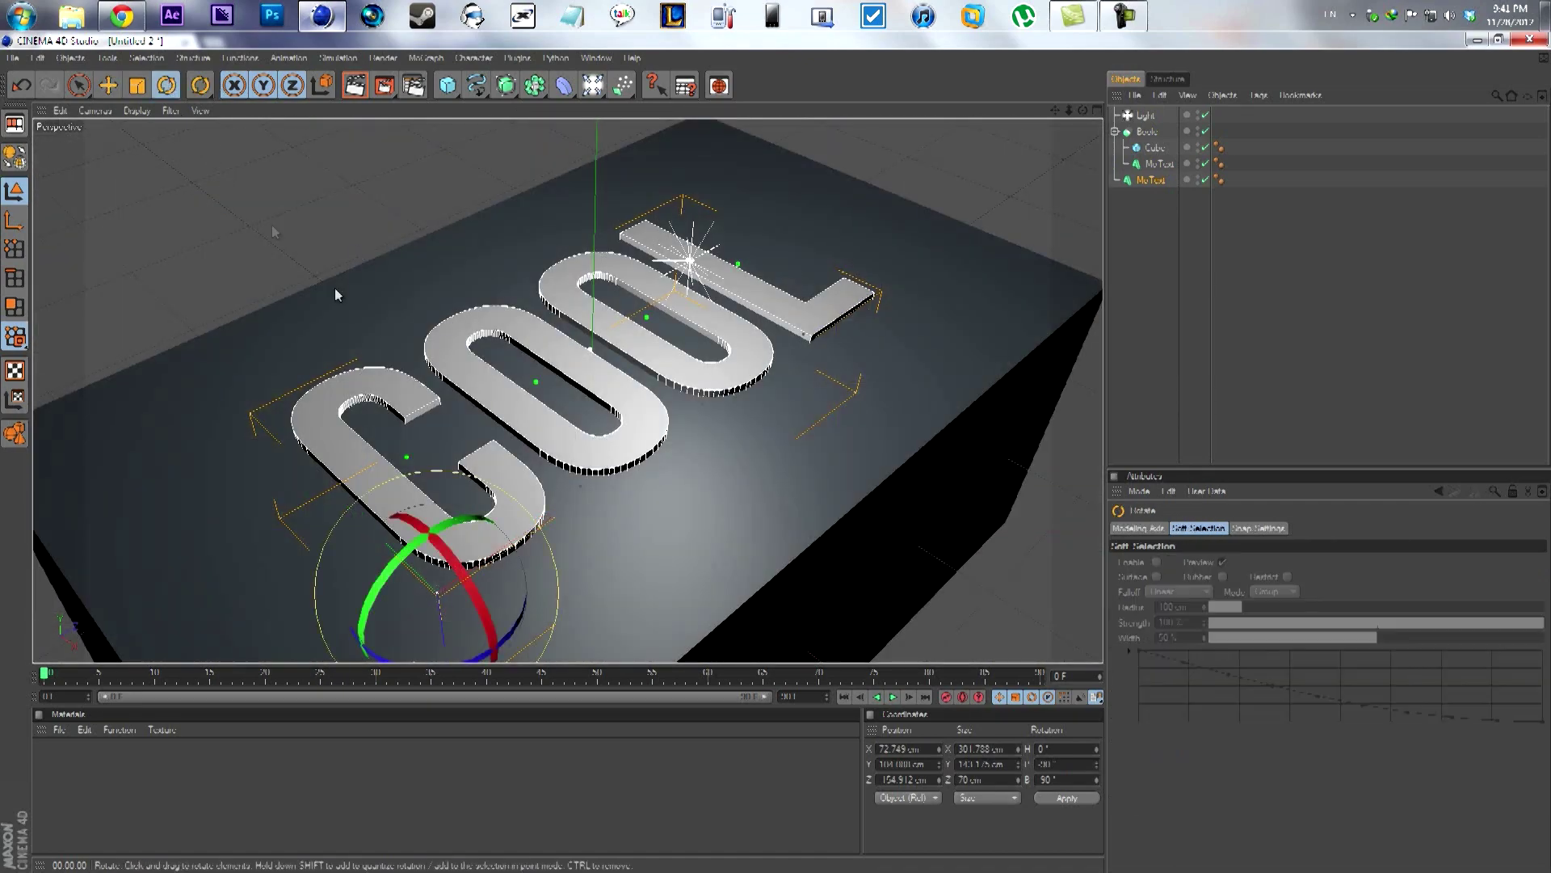
pyautogui.moveTo(475, 568); pyautogui.dragTo(458, 585)
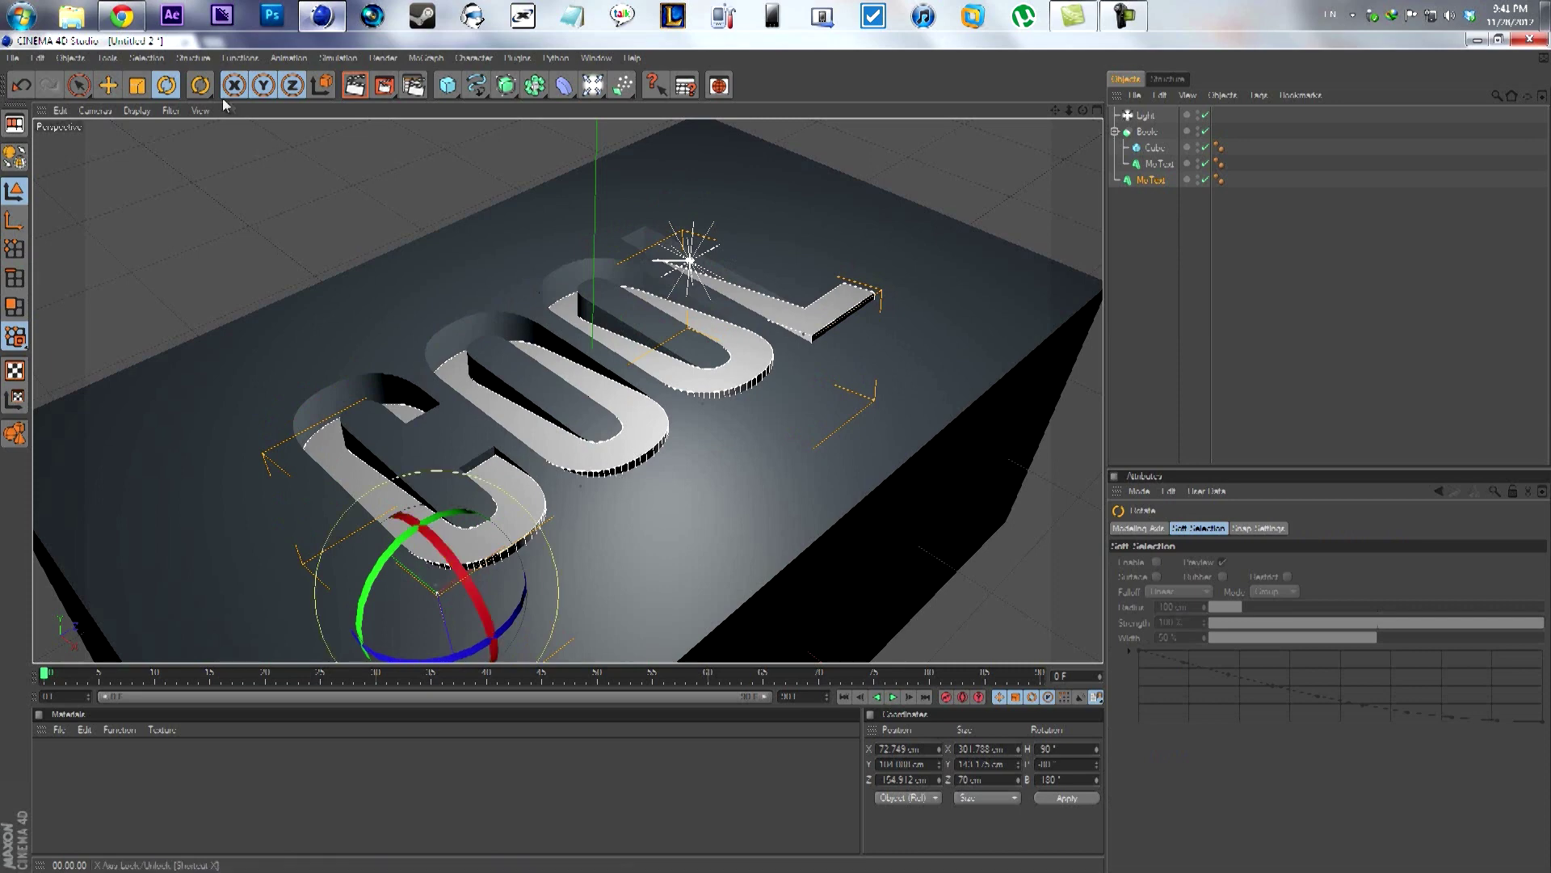
pyautogui.click(107, 85)
pyautogui.scroll(-3, 307, 351)
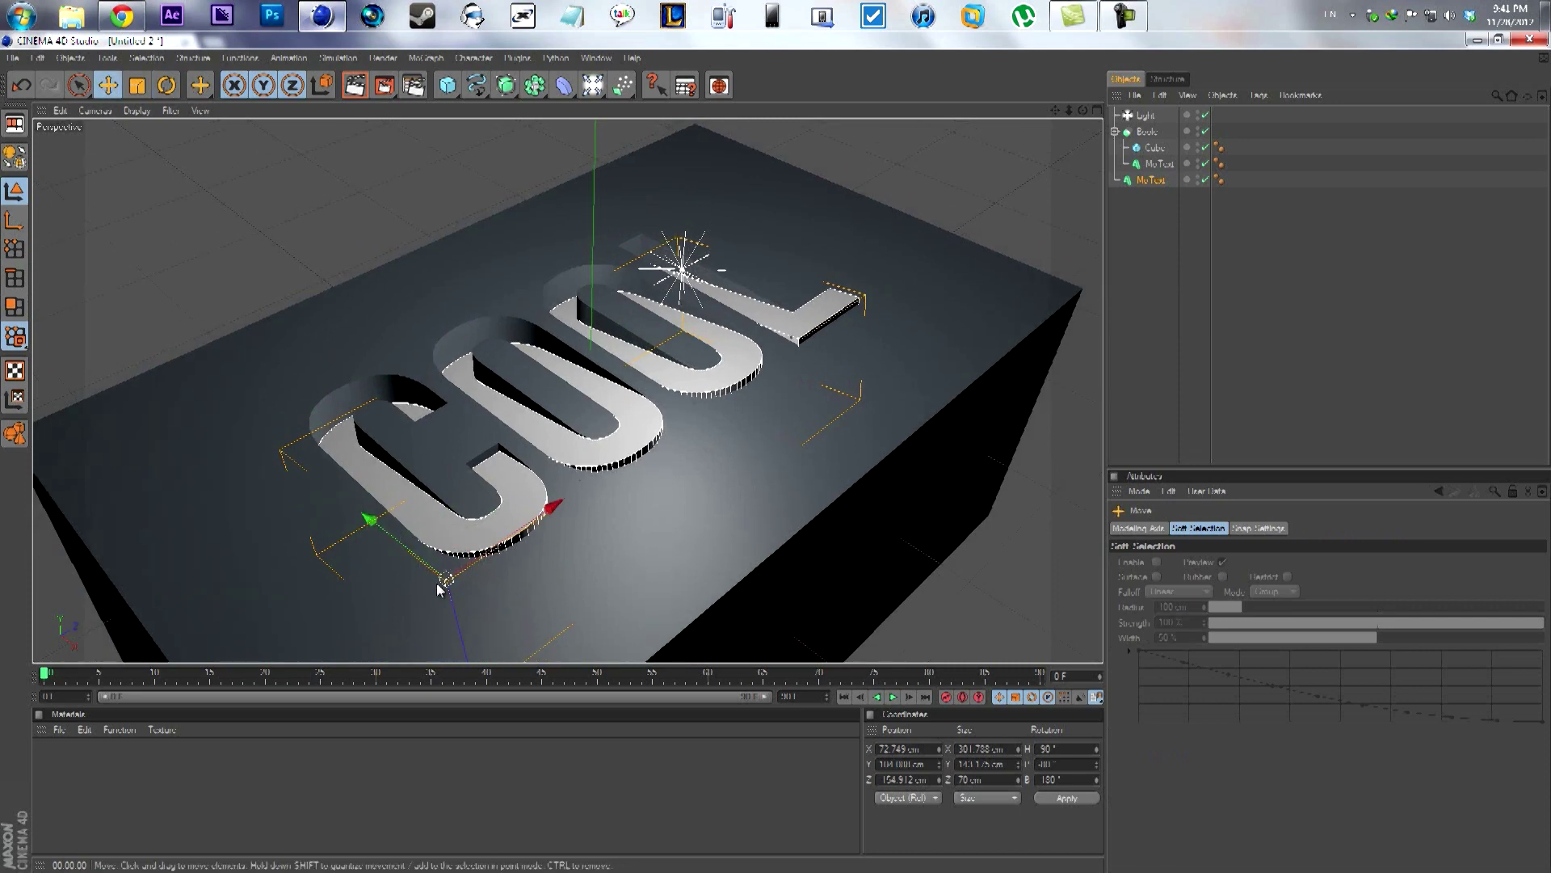
pyautogui.middleClick(740, 475)
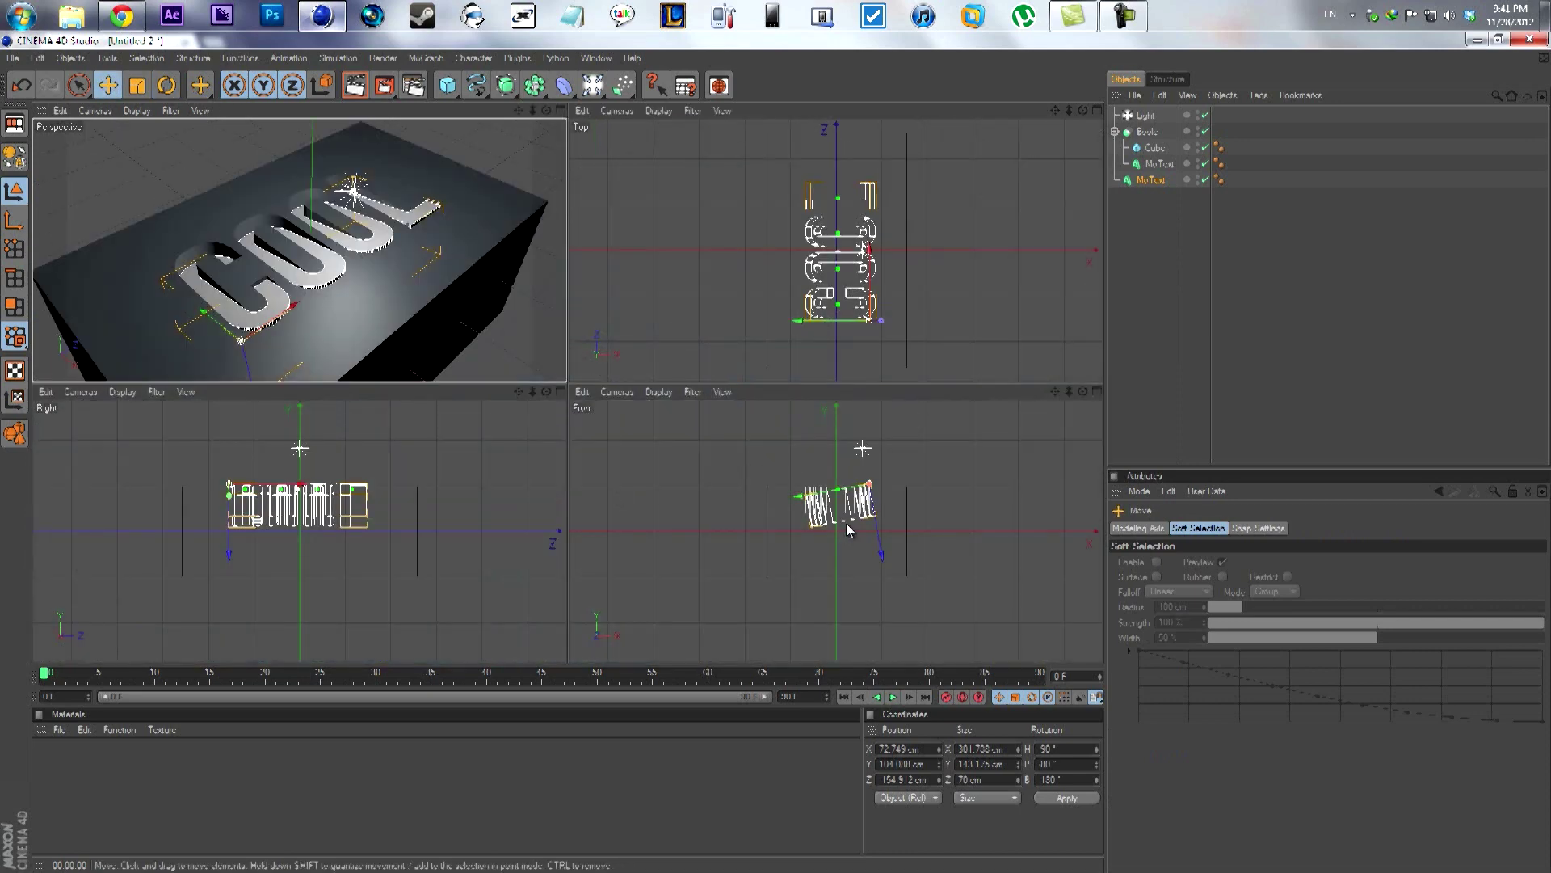
pyautogui.middleClick(846, 522)
pyautogui.scroll(2, 740, 473)
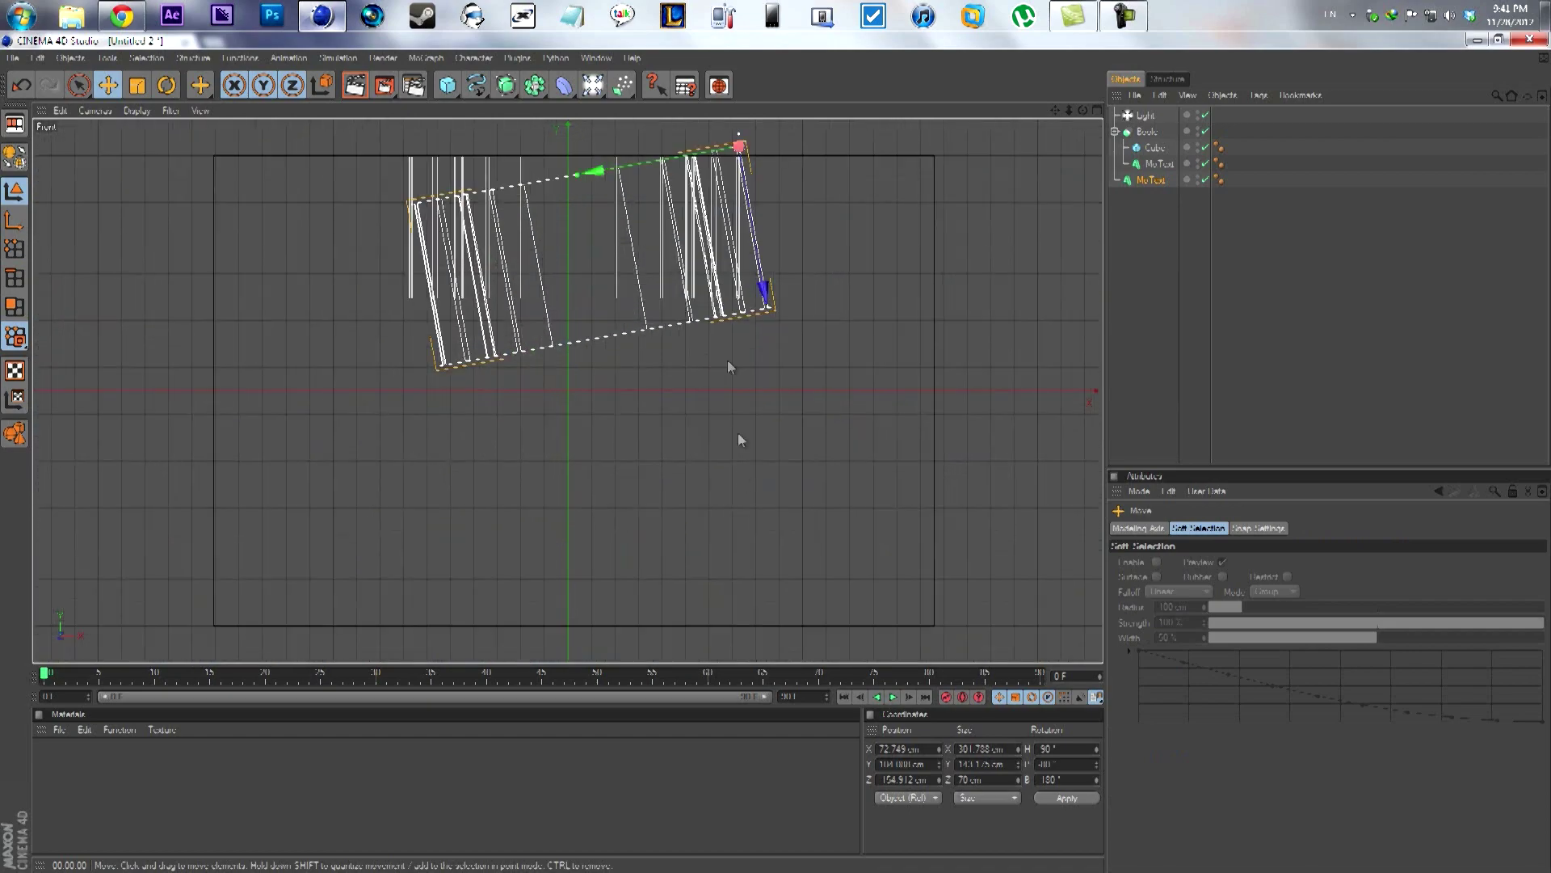
# Move the tilted MoText copy to about X 71.9 cm and Y 99.7 cm, aligning its upper corner with the recess edge
pyautogui.moveTo(680, 271); pyautogui.dragTo(677, 282)
pyautogui.scroll(3, 757, 255)
pyautogui.scroll(5, 776, 461)
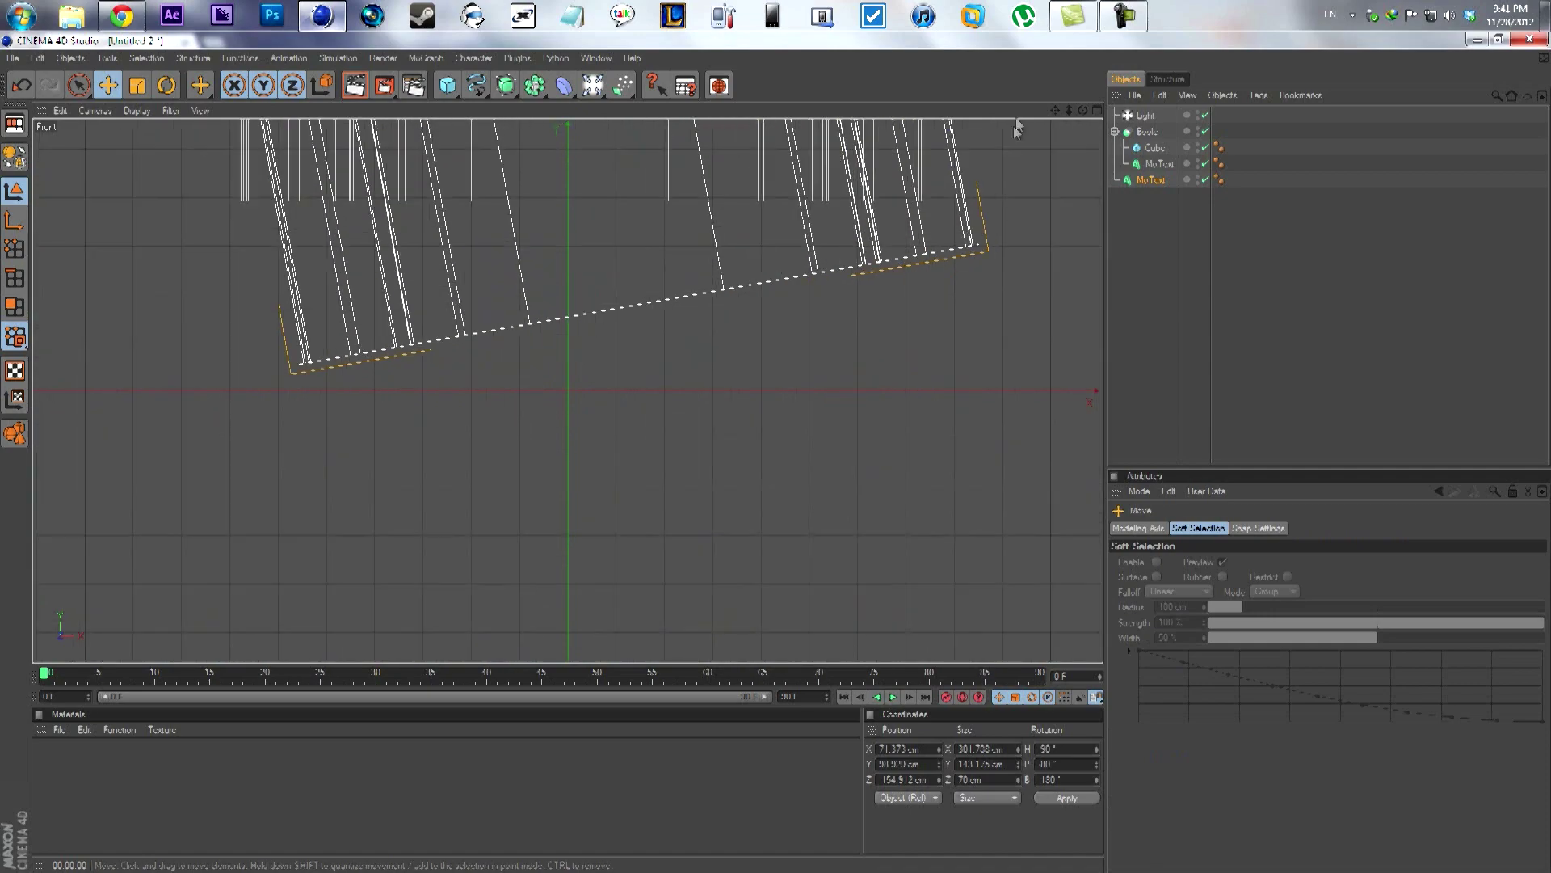
pyautogui.scroll(5, 840, 289)
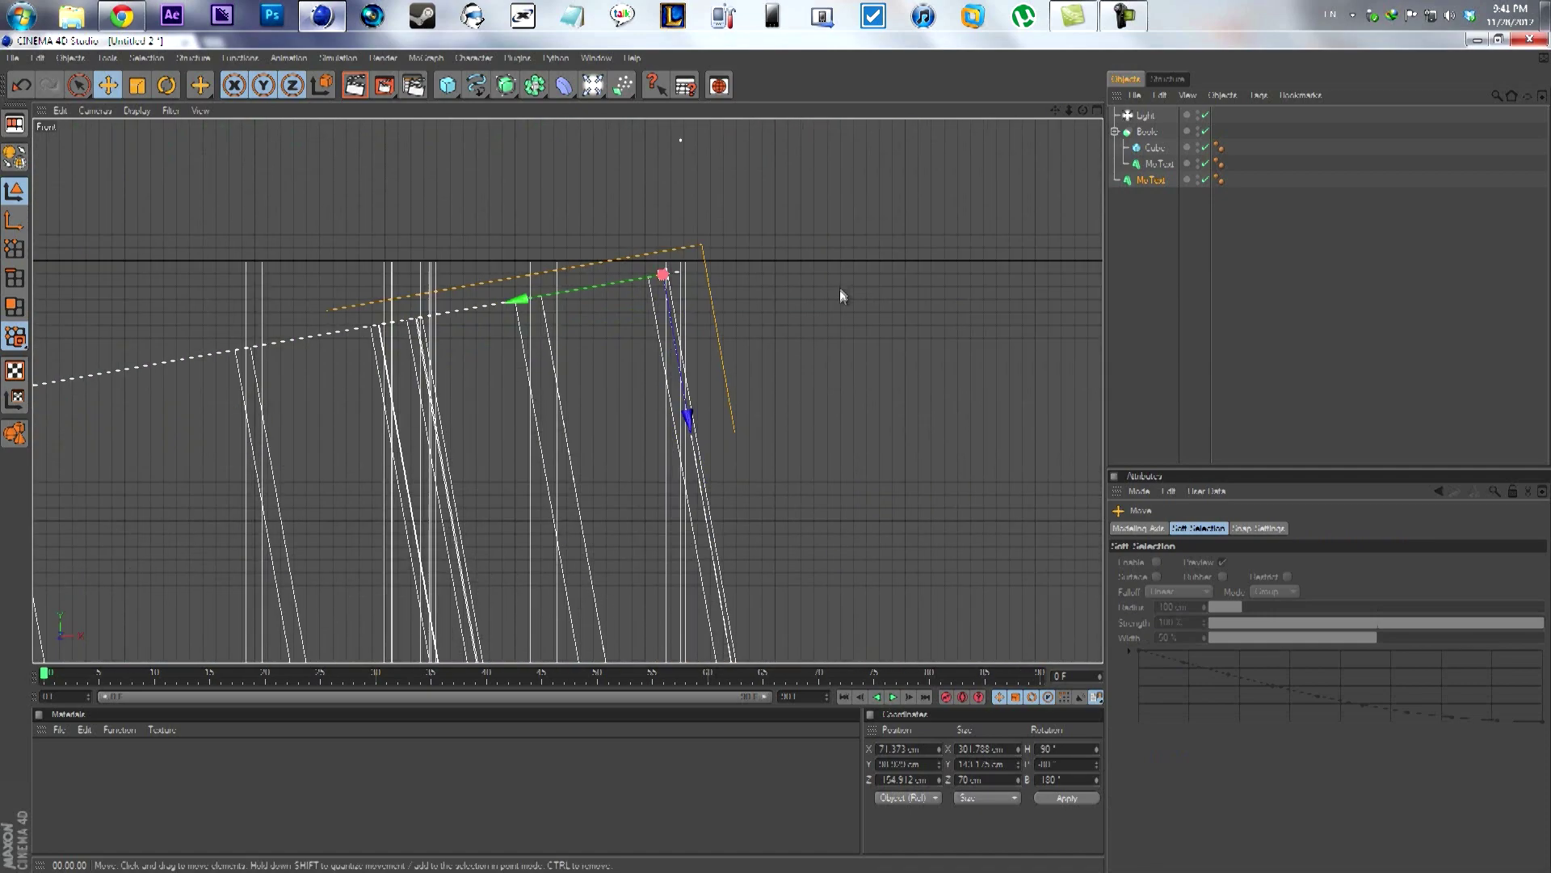
pyautogui.scroll(1, 776, 459)
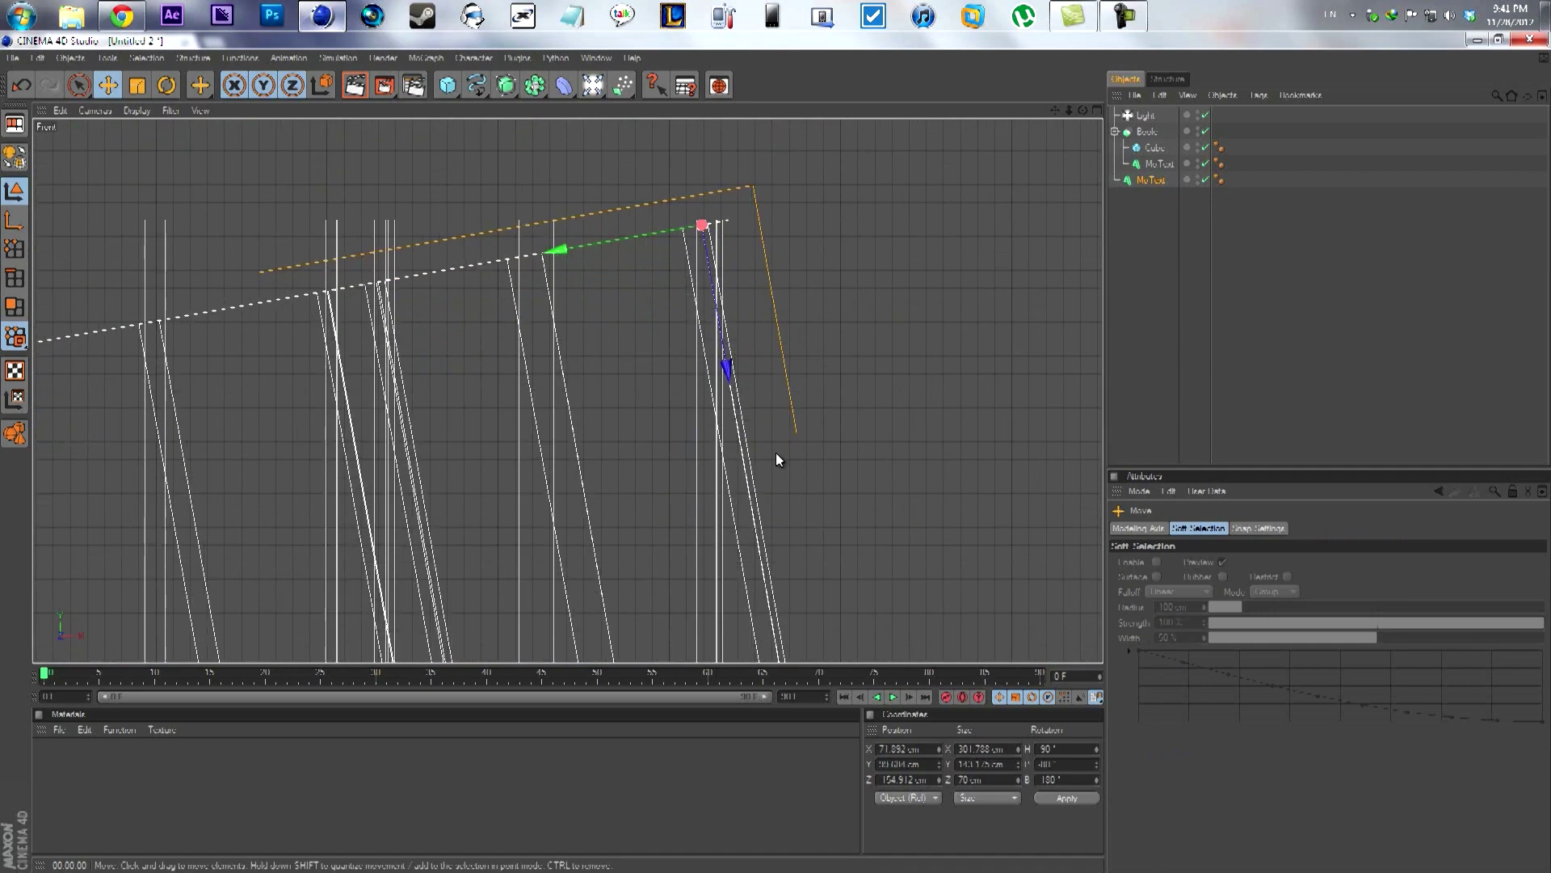
pyautogui.middleClick(775, 452)
pyautogui.middleClick(435, 241)
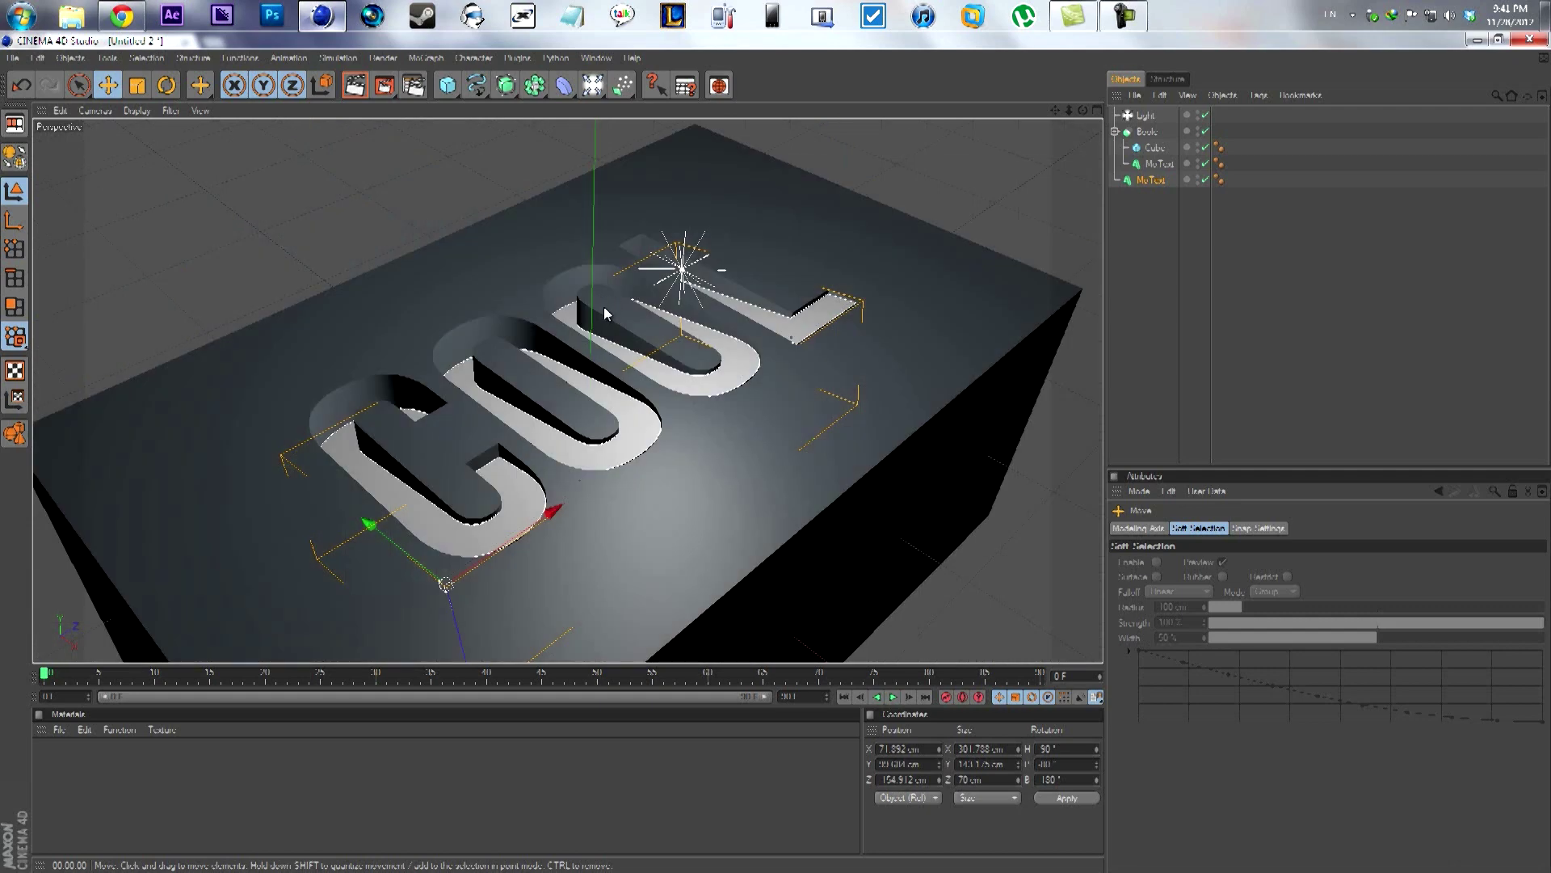
pyautogui.click(1021, 284)
pyautogui.click(1167, 294)
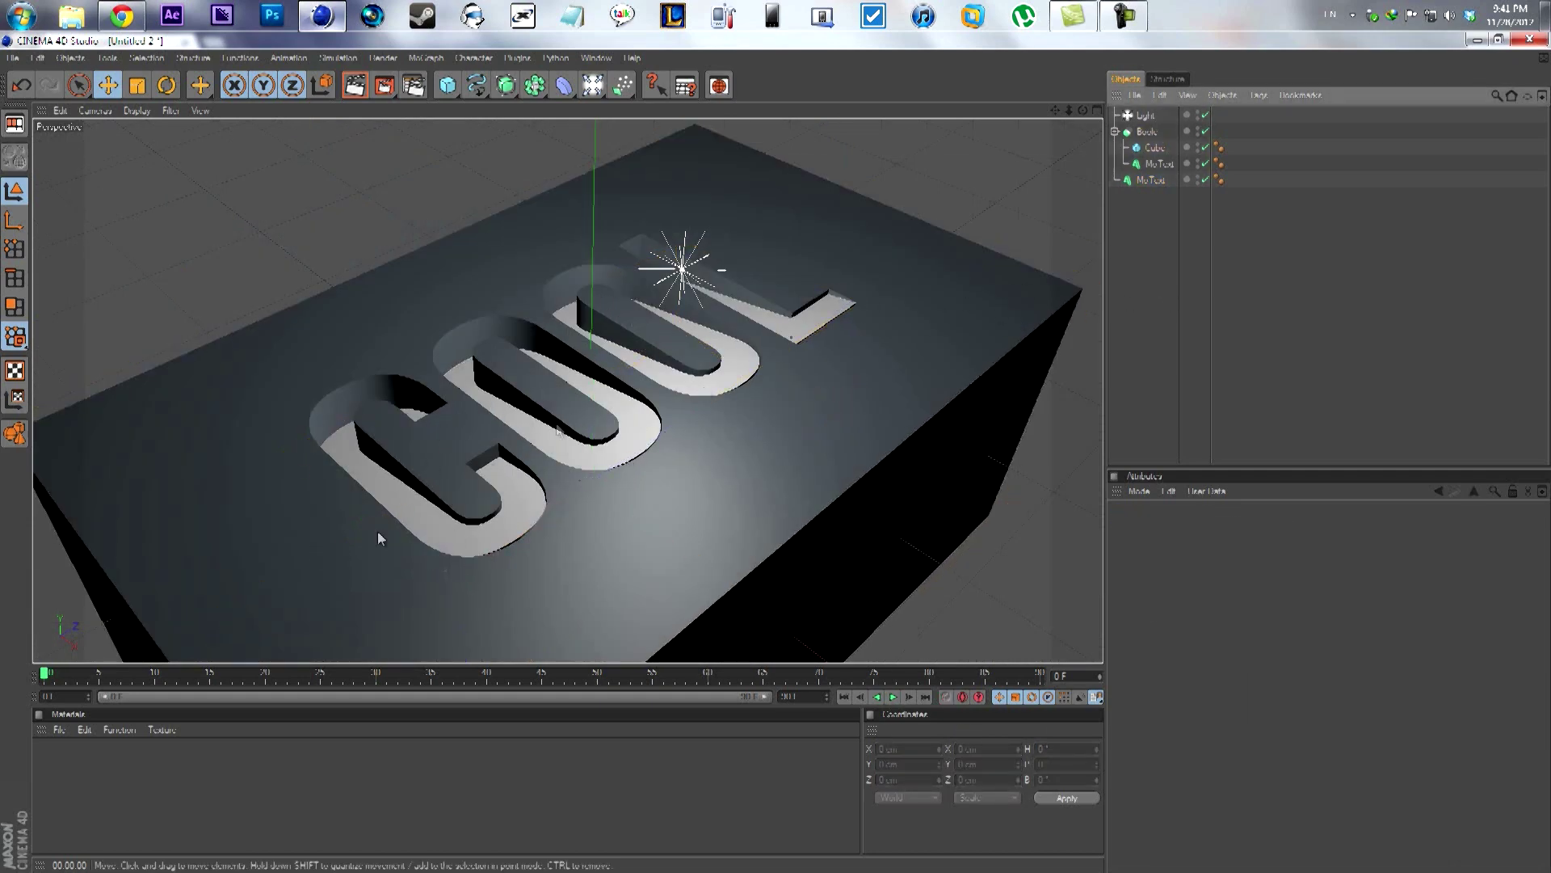
# Create a new material and set its colour to blue, RGB 51, 113, 189
pyautogui.click(171, 781)
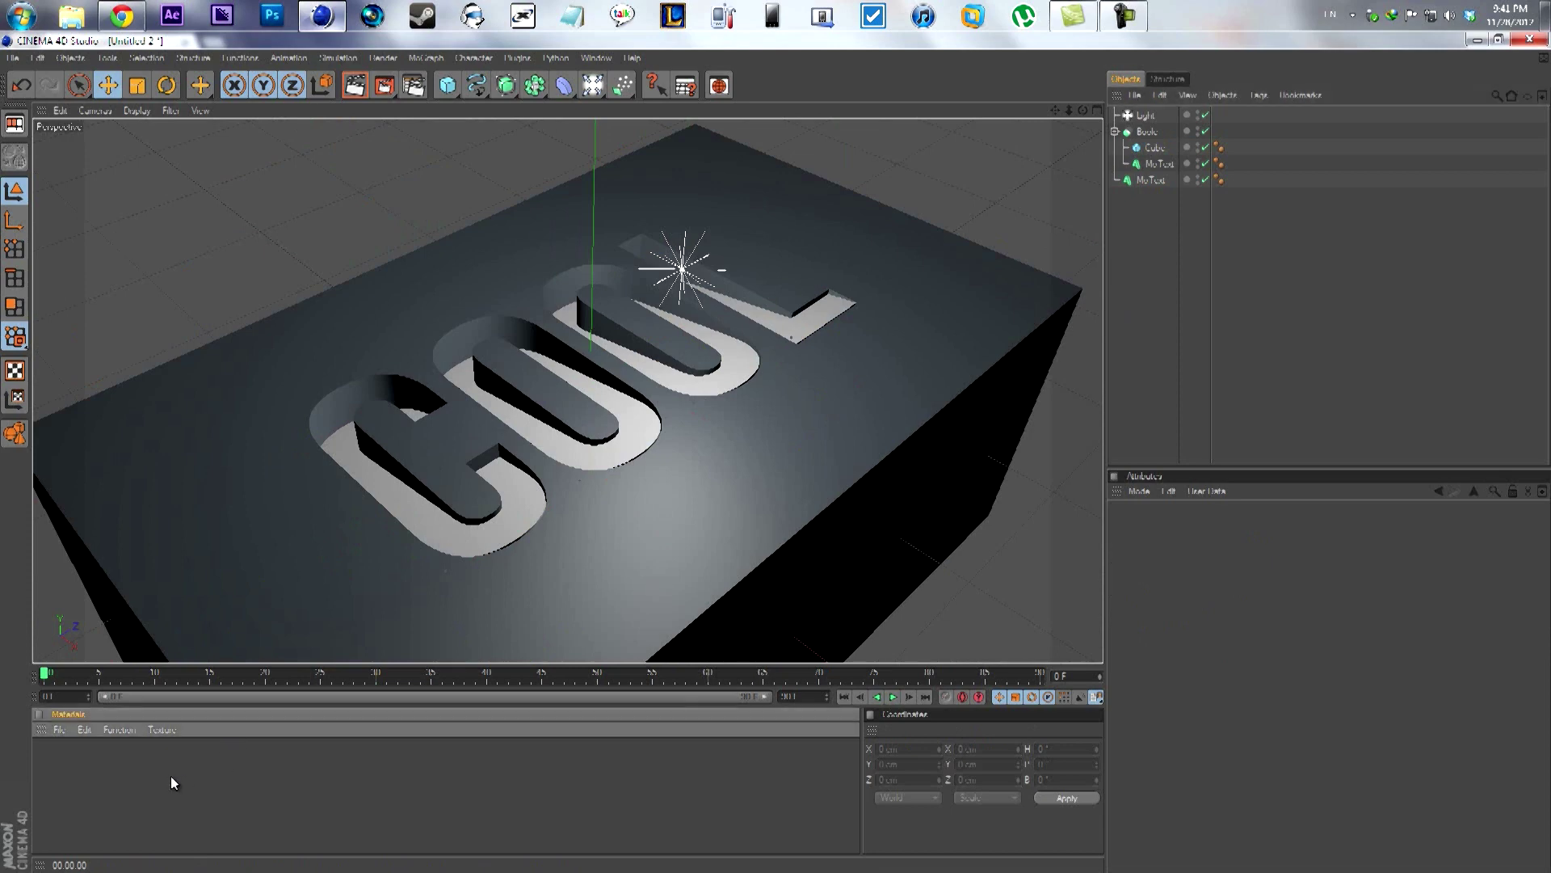
pyautogui.doubleClick(111, 784)
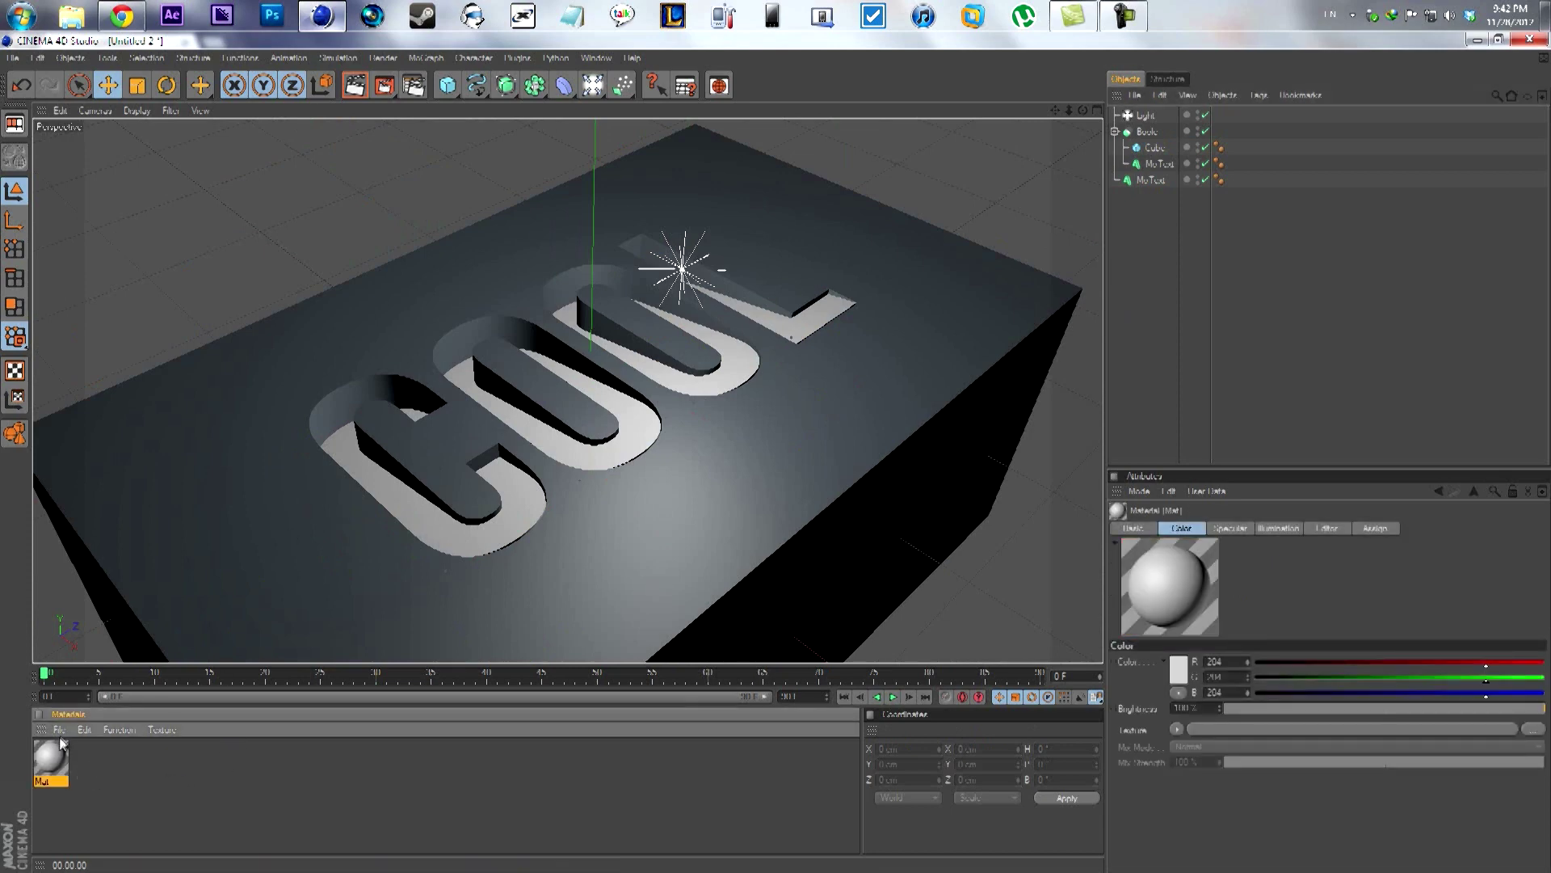
pyautogui.doubleClick(57, 756)
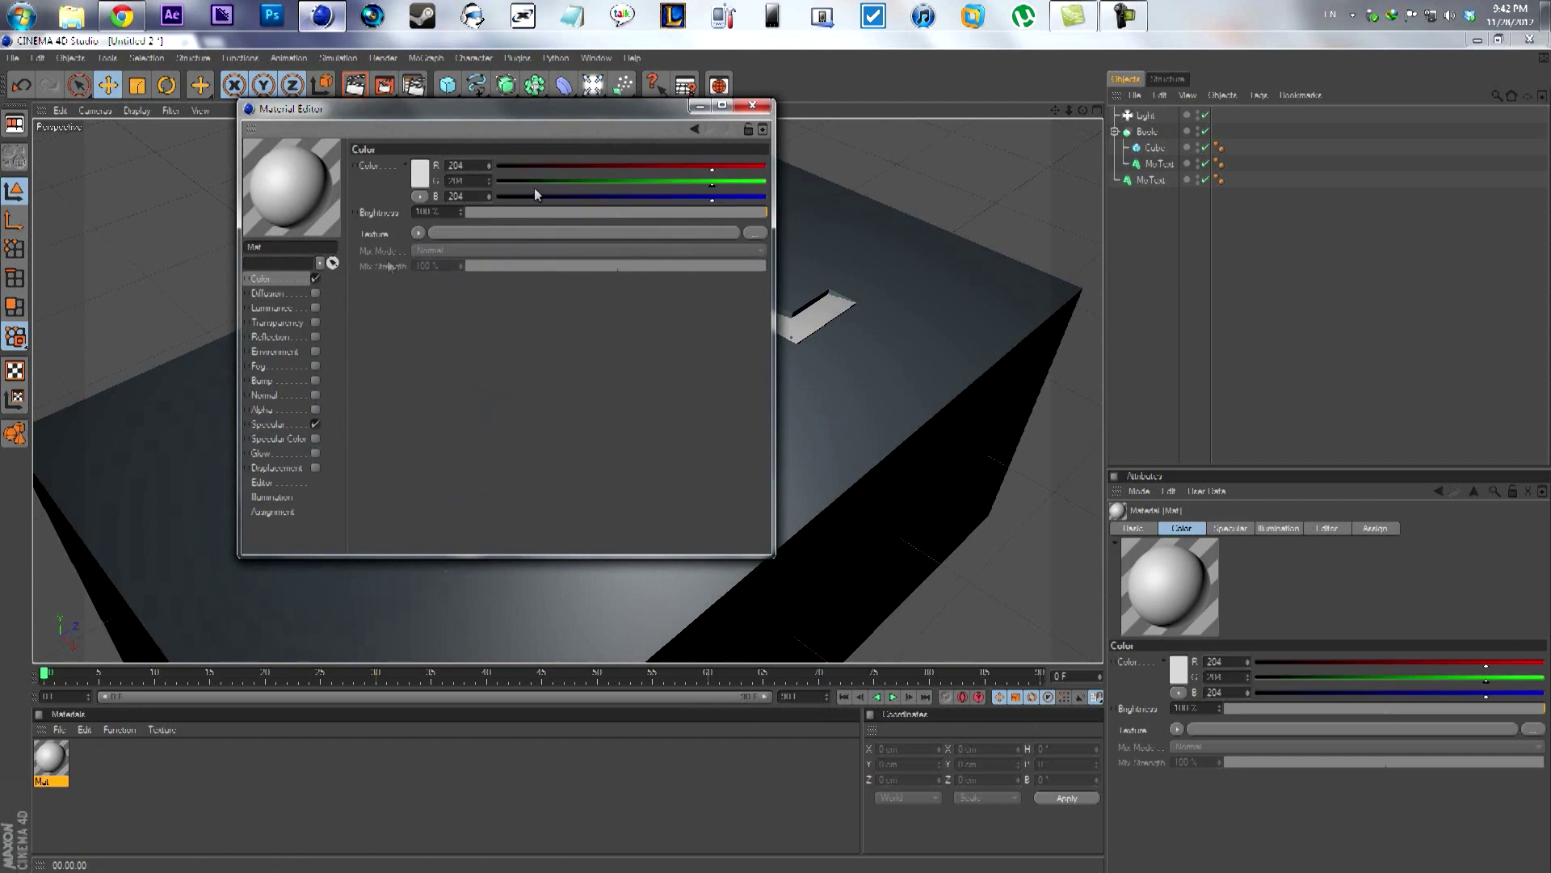
pyautogui.click(425, 173)
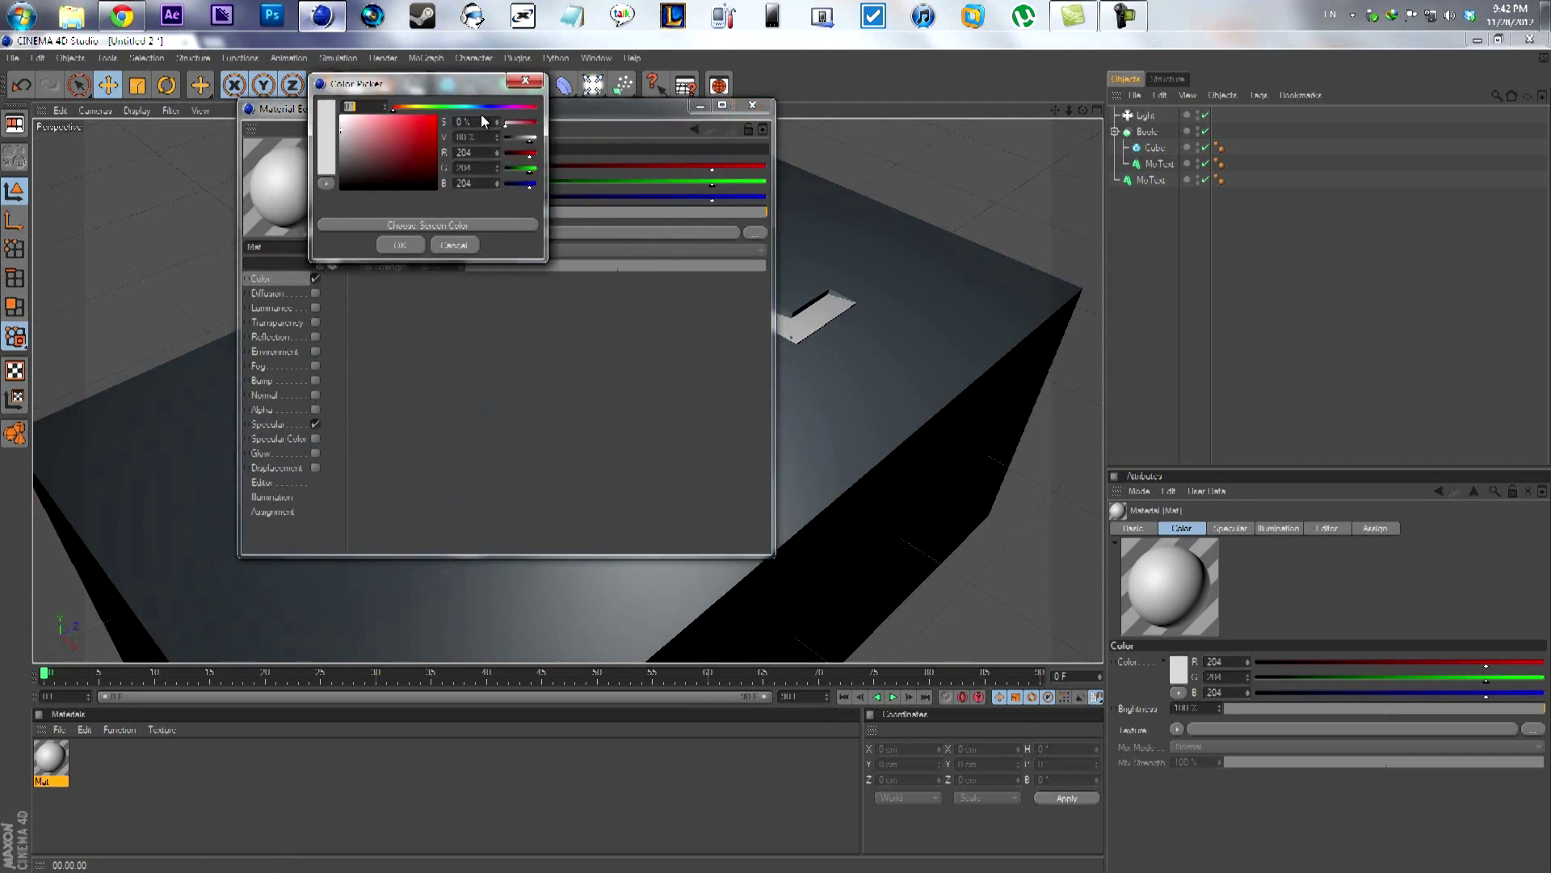
pyautogui.moveTo(483, 108); pyautogui.dragTo(412, 140)
pyautogui.click(401, 245)
# Adjust the blue material's specular highlight to about 38% width, 56% height and 7% falloff
pyautogui.click(293, 439)
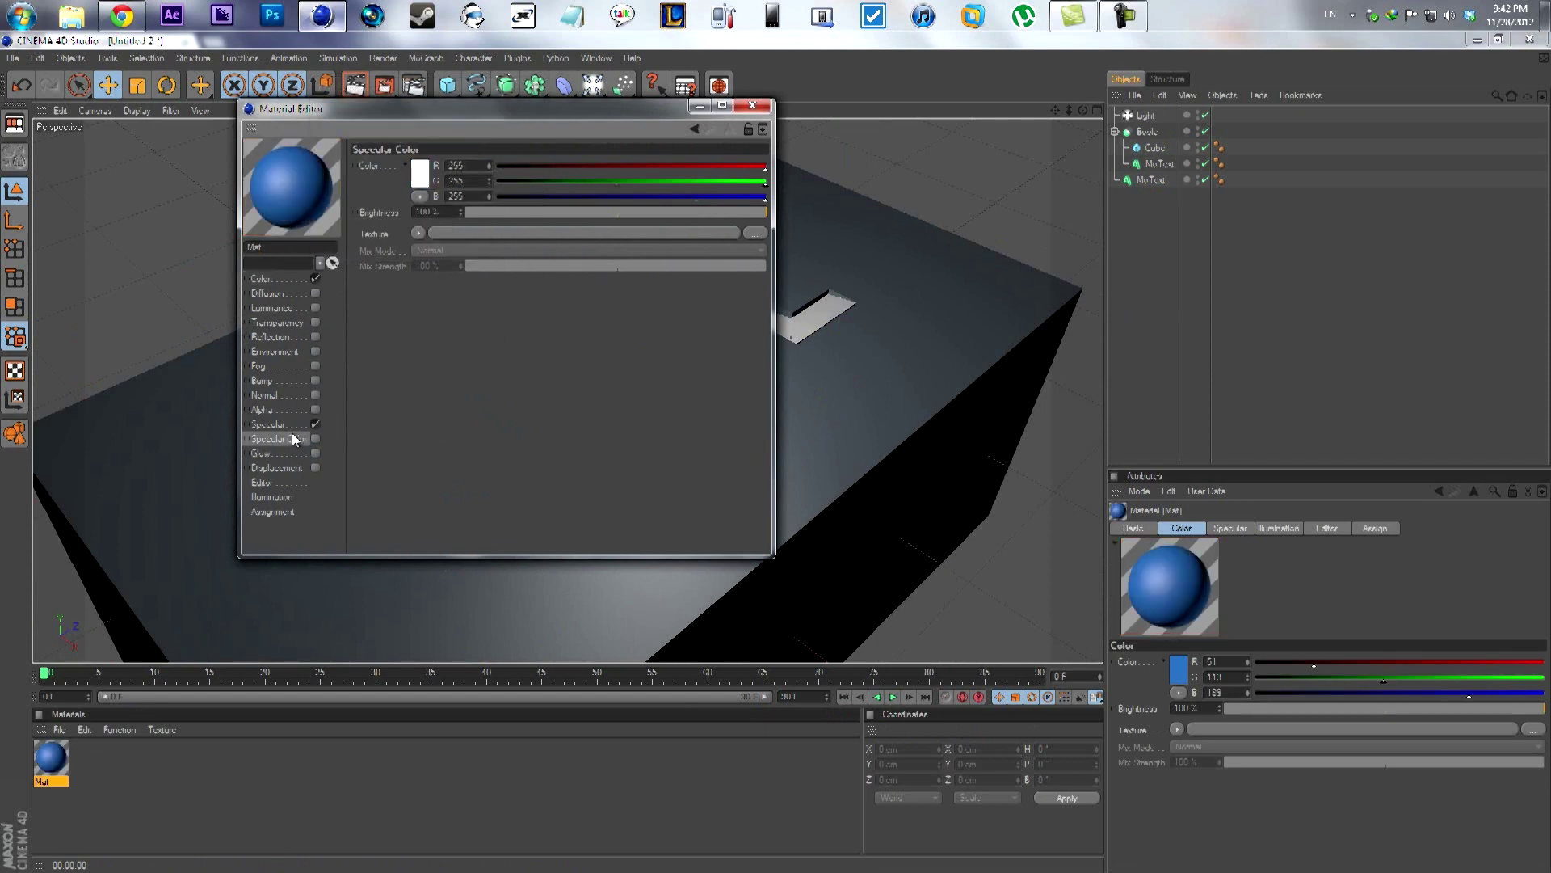
pyautogui.click(306, 424)
pyautogui.moveTo(531, 230); pyautogui.dragTo(642, 262)
pyautogui.click(583, 247)
pyautogui.click(579, 233)
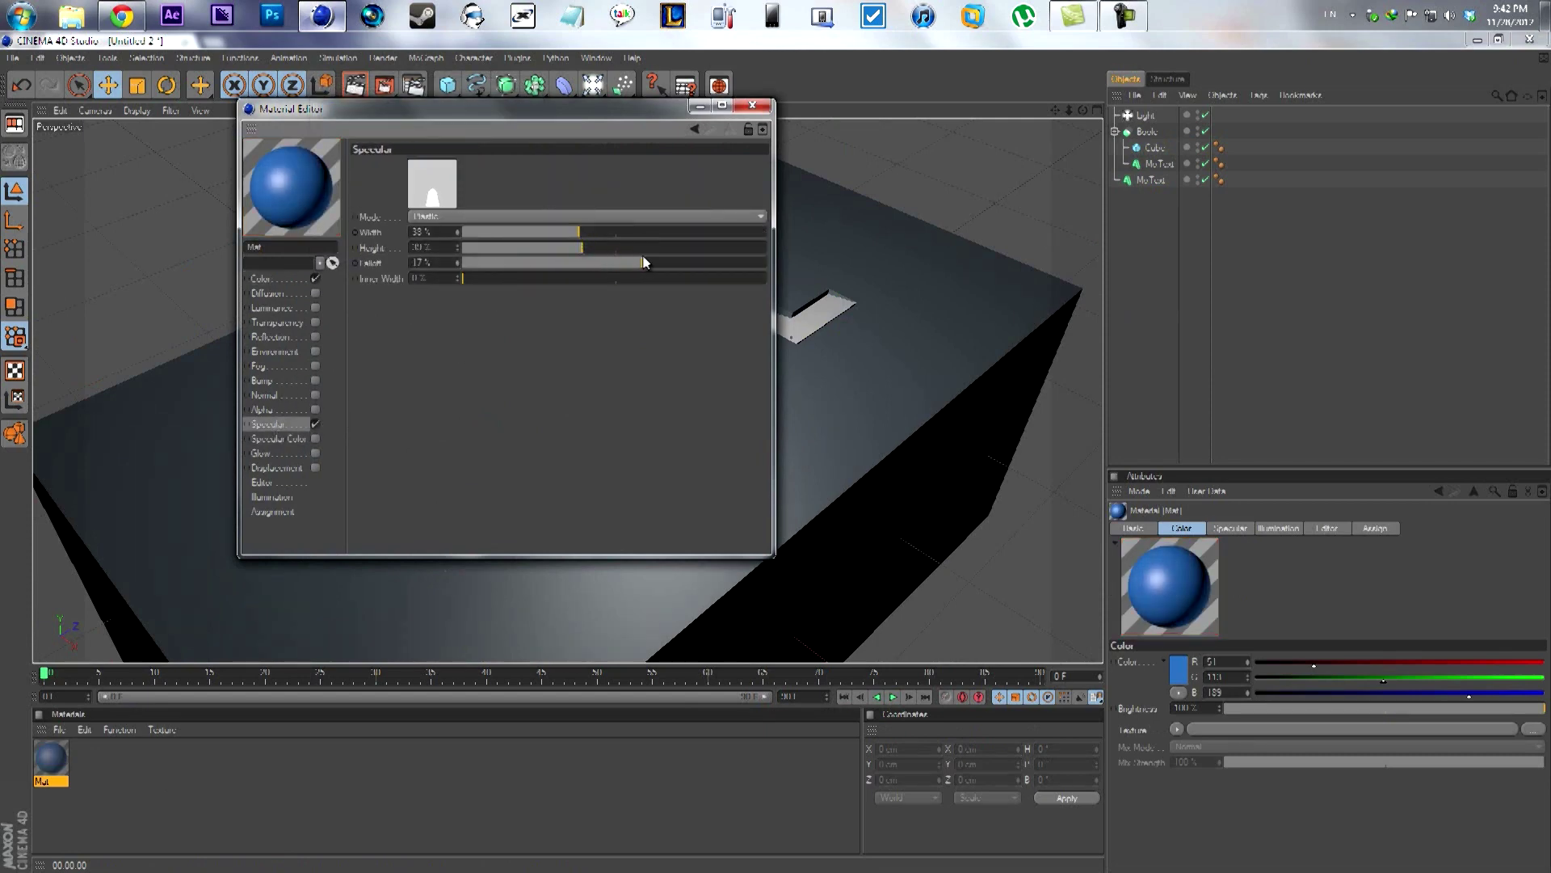
pyautogui.click(661, 247)
pyautogui.click(645, 232)
pyautogui.click(588, 247)
pyautogui.click(545, 233)
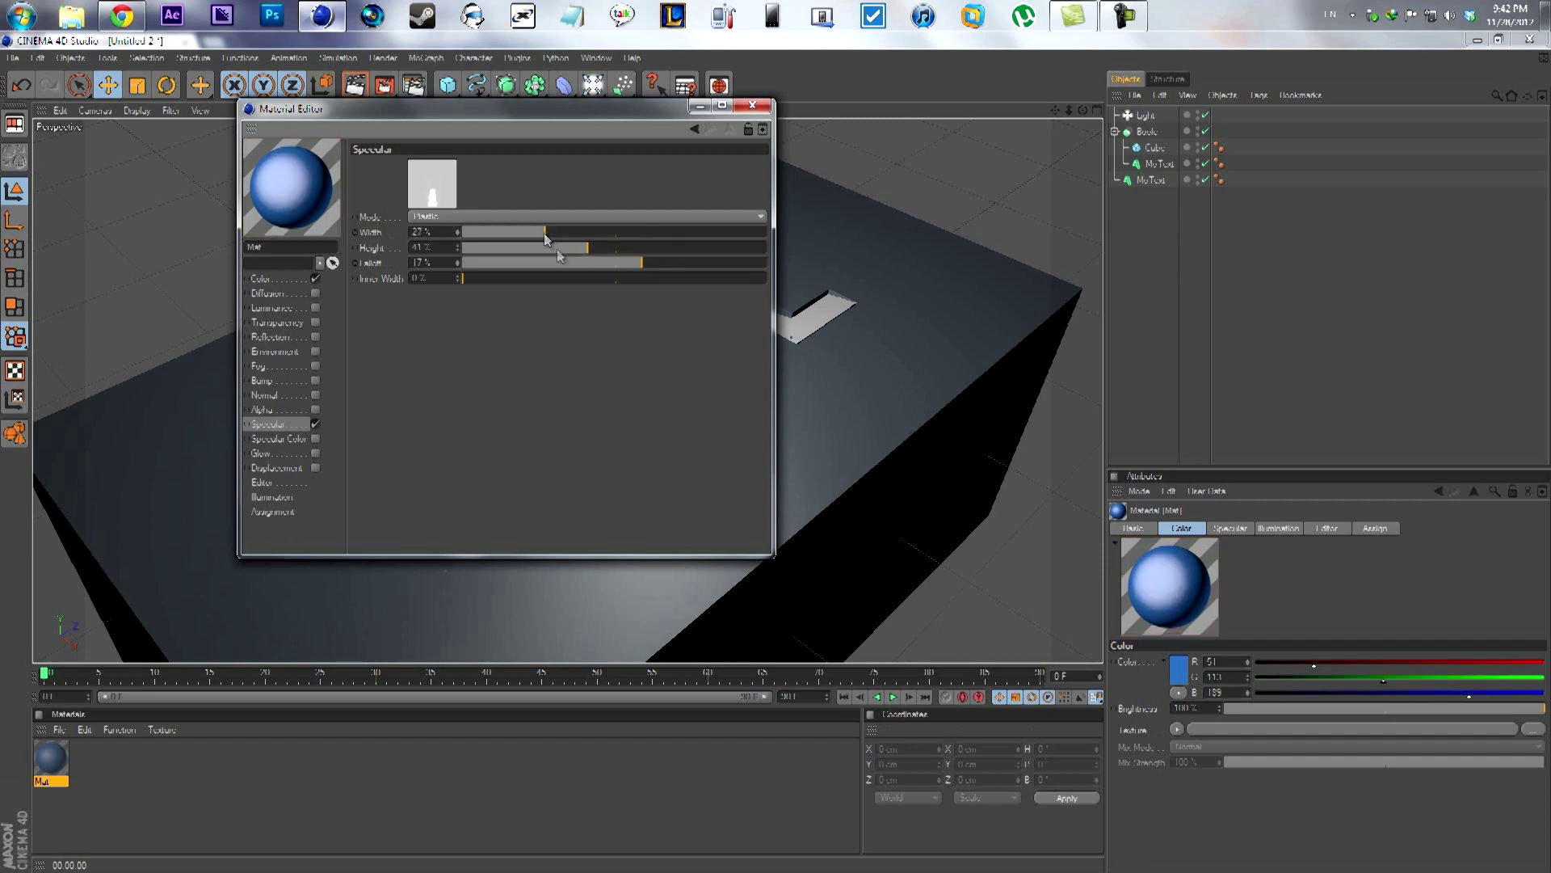
pyautogui.click(579, 233)
pyautogui.click(603, 260)
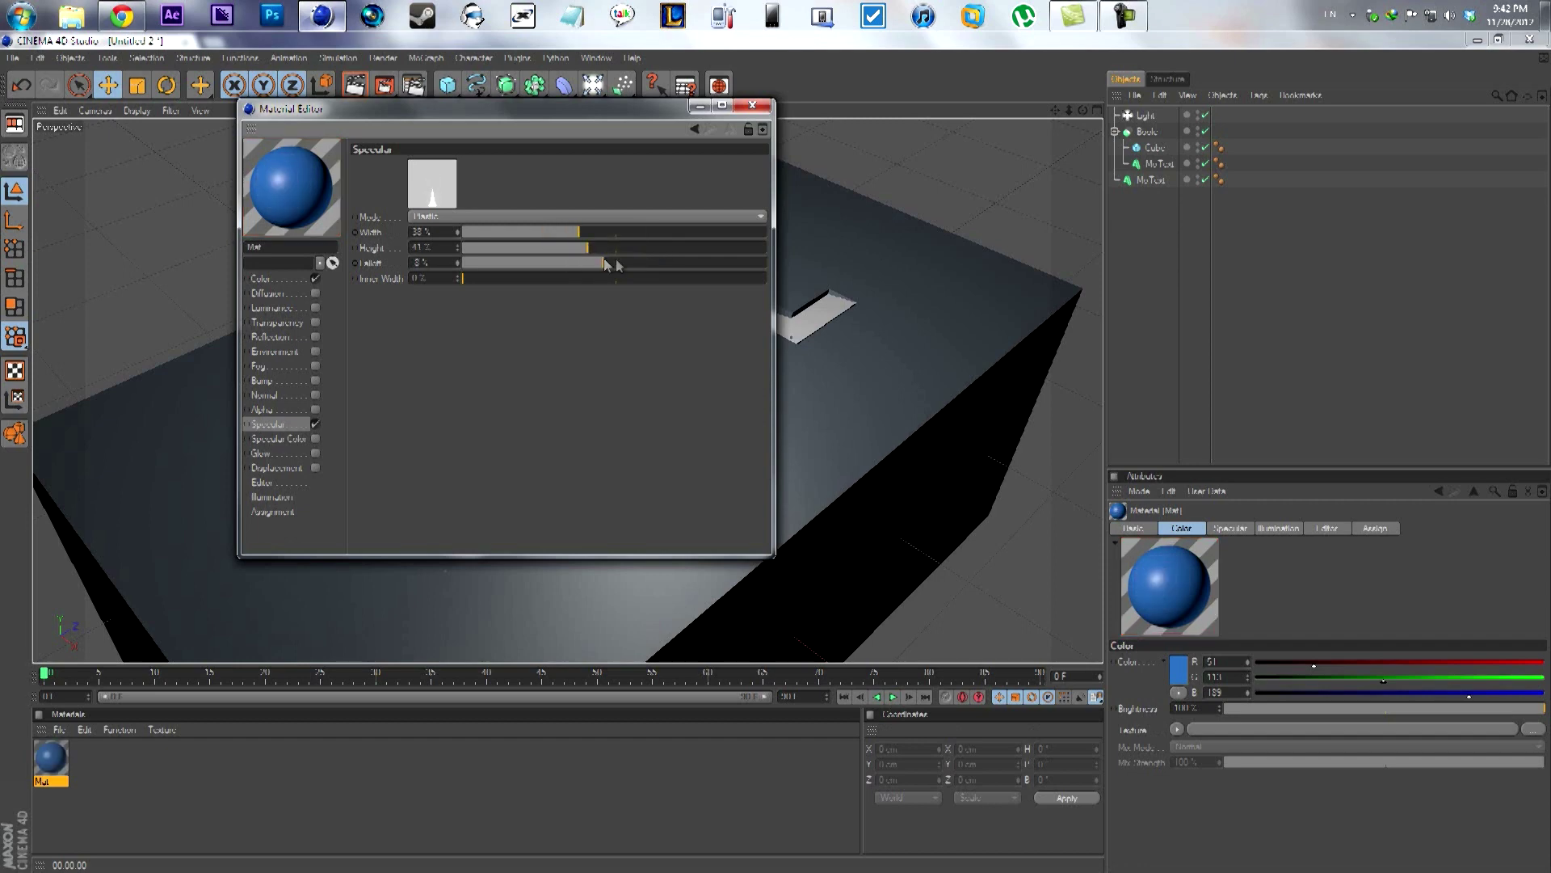
pyautogui.click(647, 262)
pyautogui.click(626, 259)
pyautogui.click(633, 247)
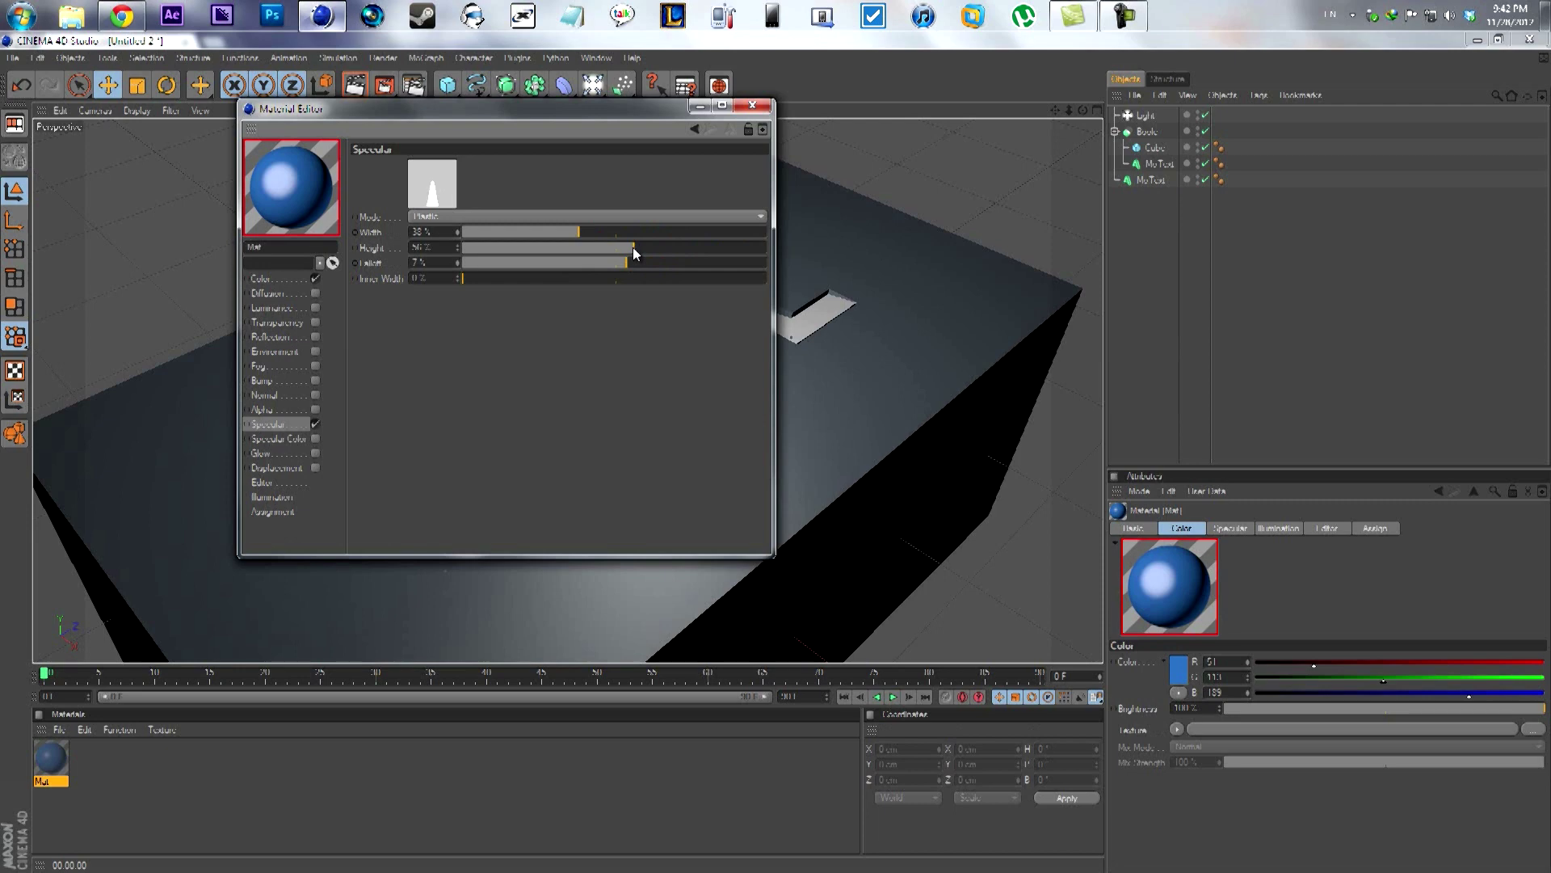
pyautogui.click(752, 105)
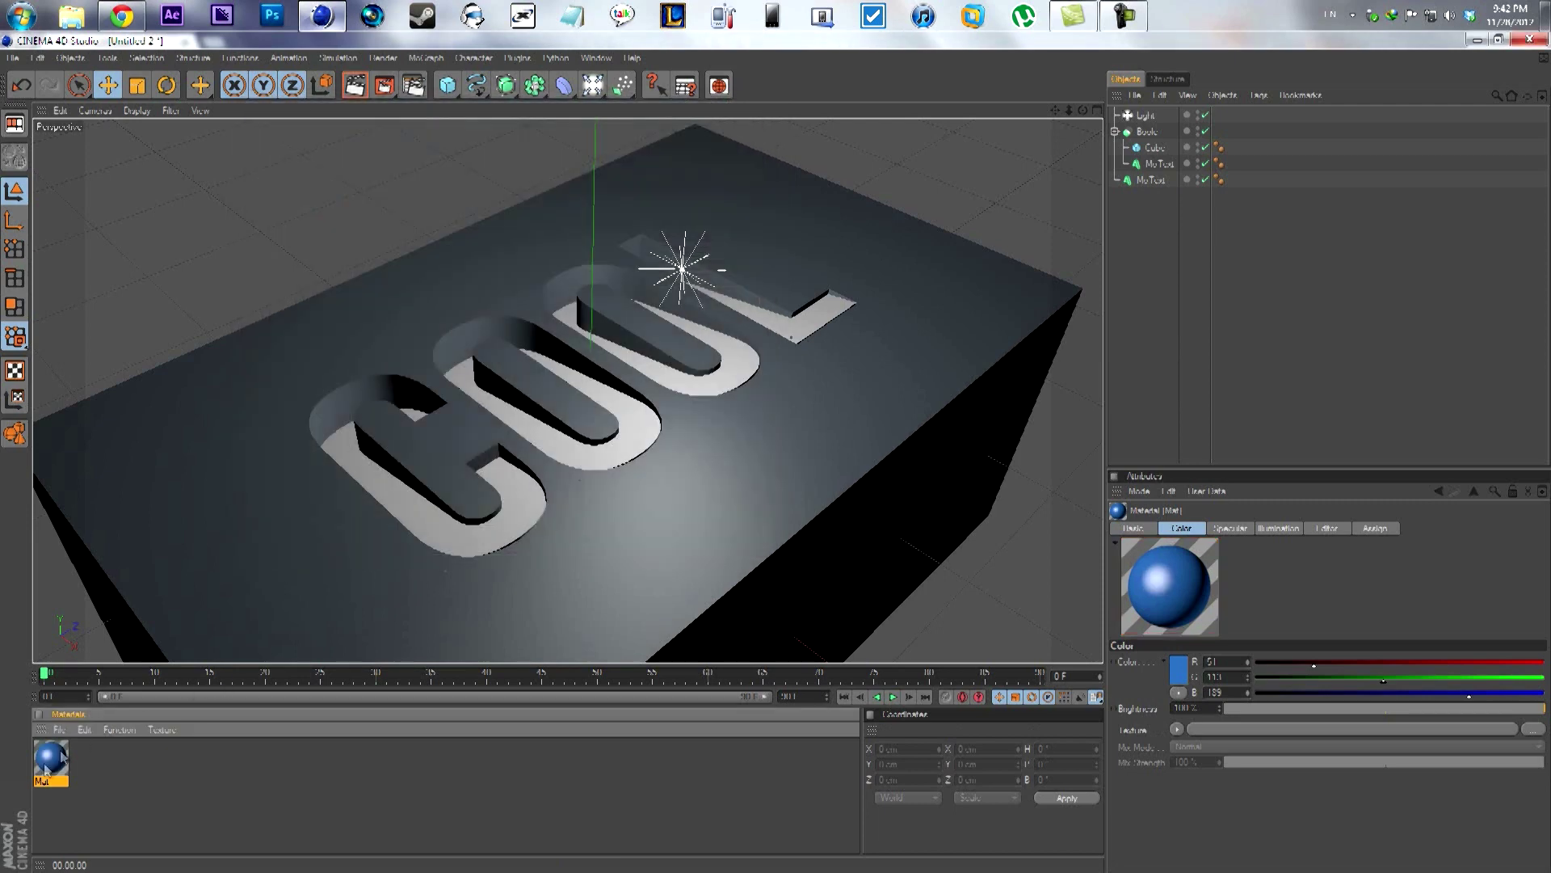
# Apply the blue material to the cube and make a copy of that material
pyautogui.moveTo(50, 759); pyautogui.dragTo(259, 448)
pyautogui.doubleClick(156, 768)
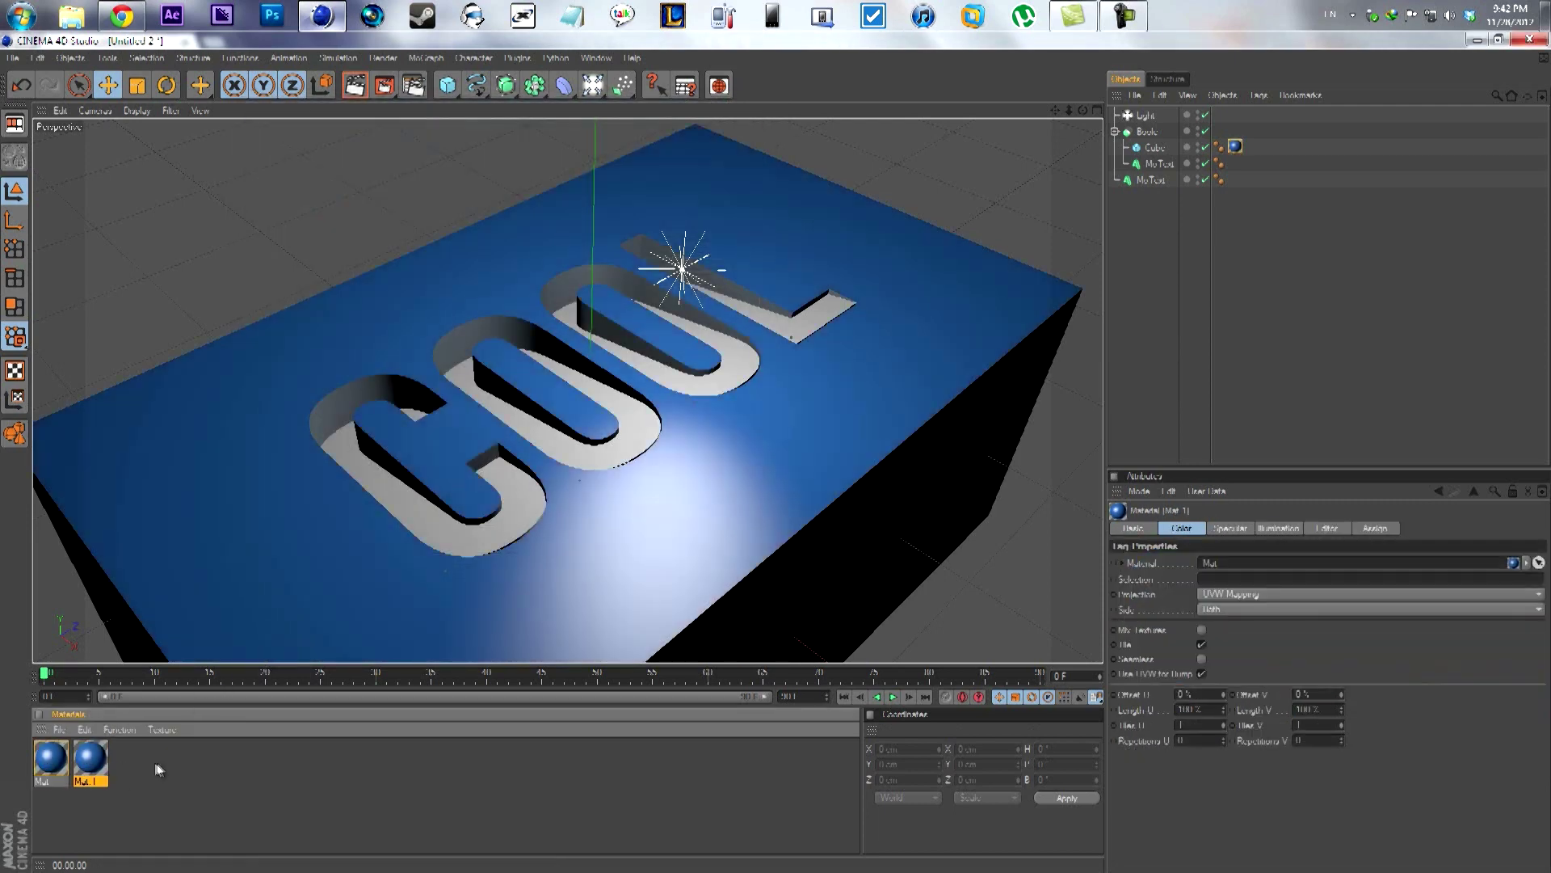
# Change the copied material's colour to yellow, RGB 189, 161, 51
pyautogui.doubleClick(88, 760)
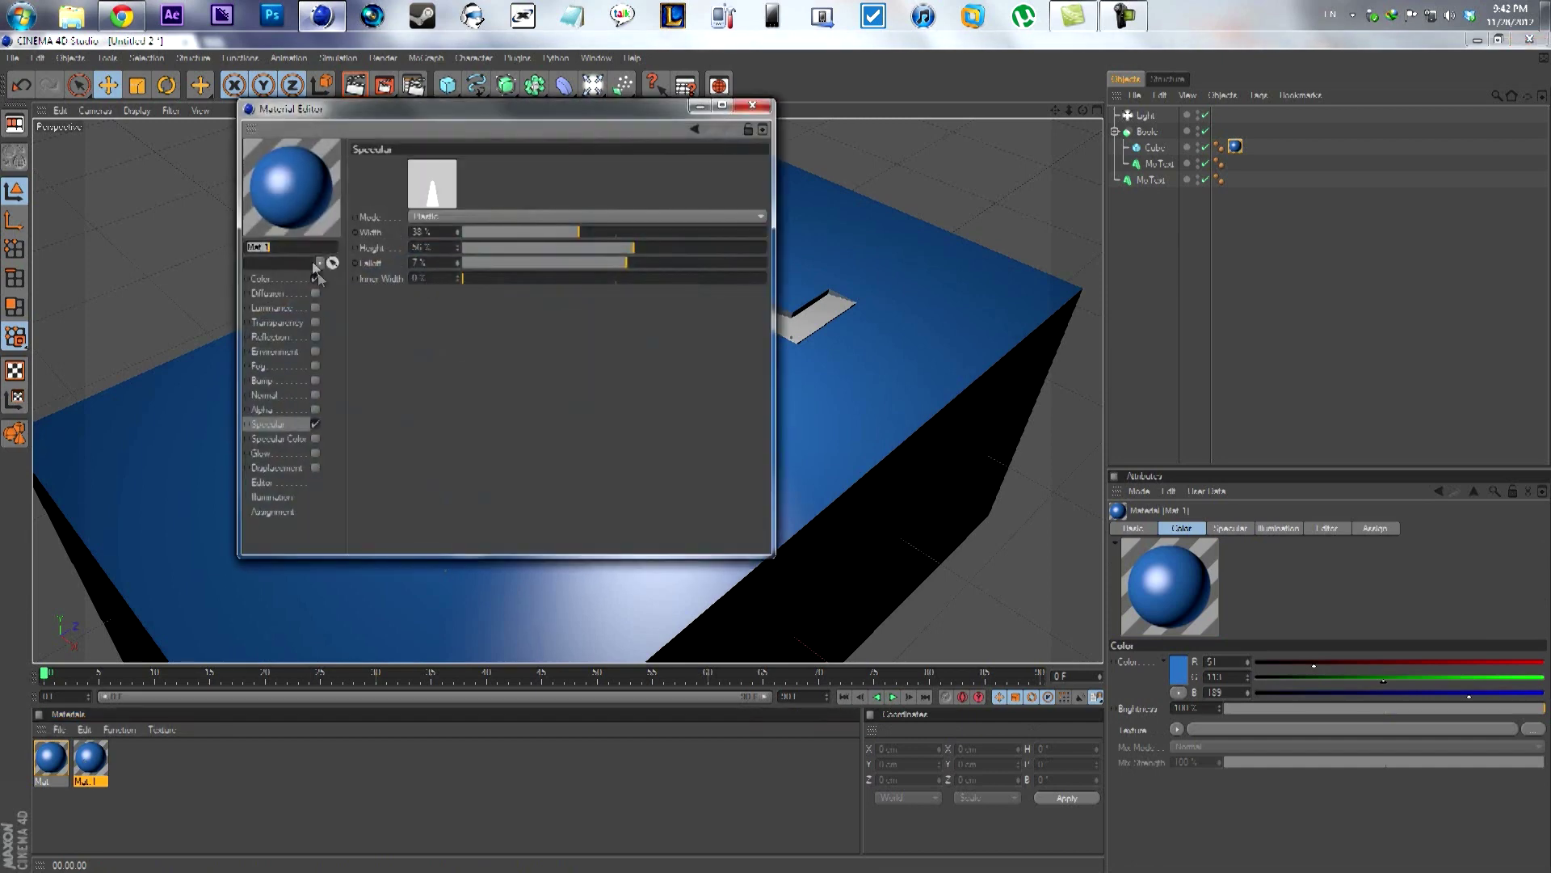
pyautogui.click(425, 186)
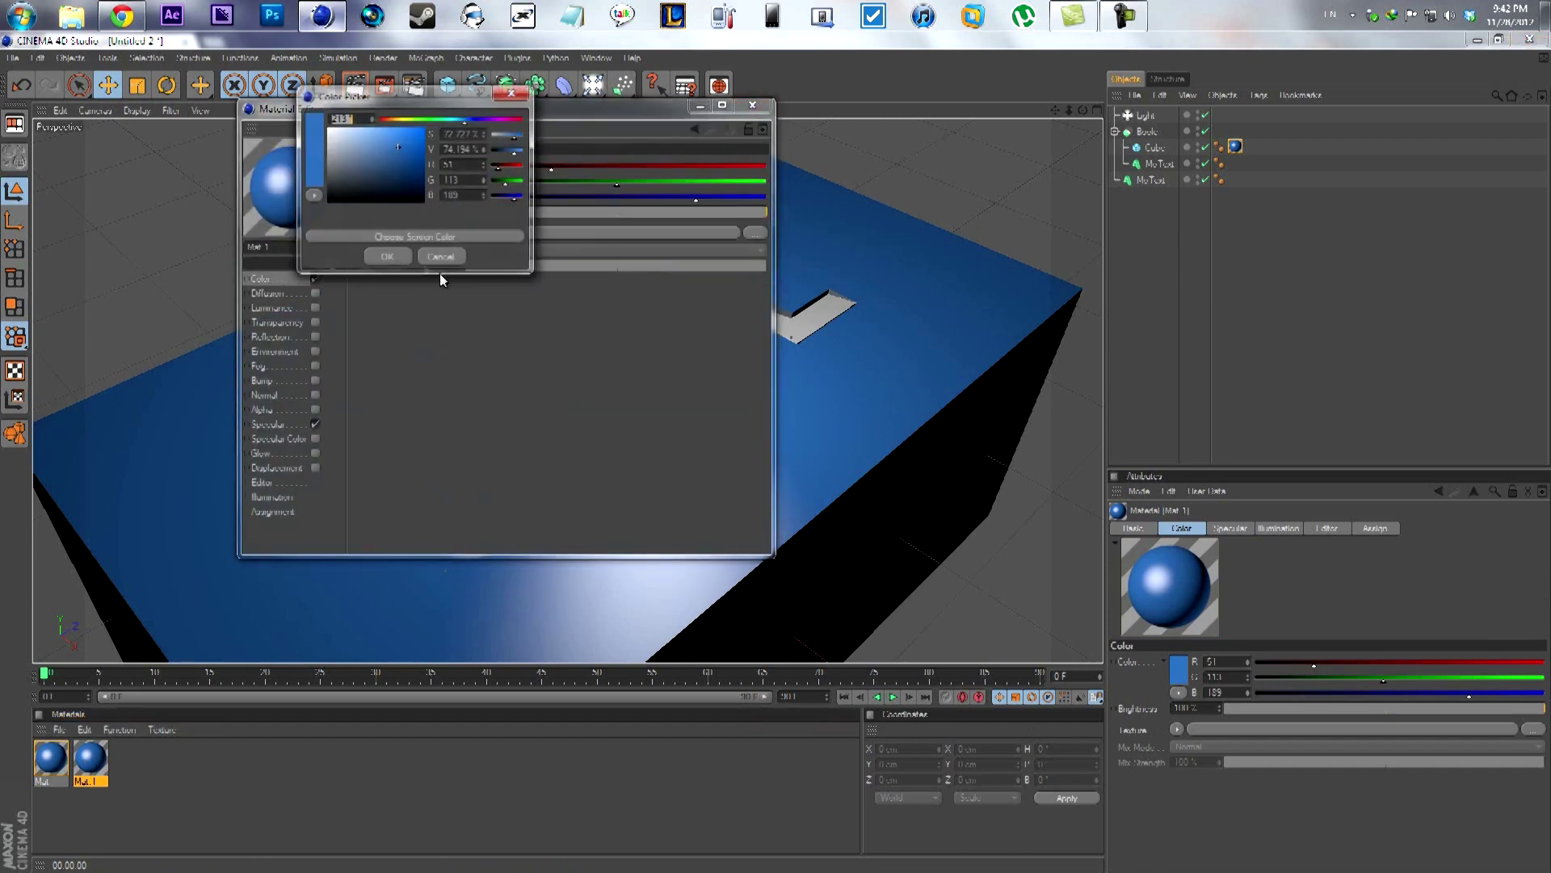
pyautogui.click(401, 122)
pyautogui.click(387, 257)
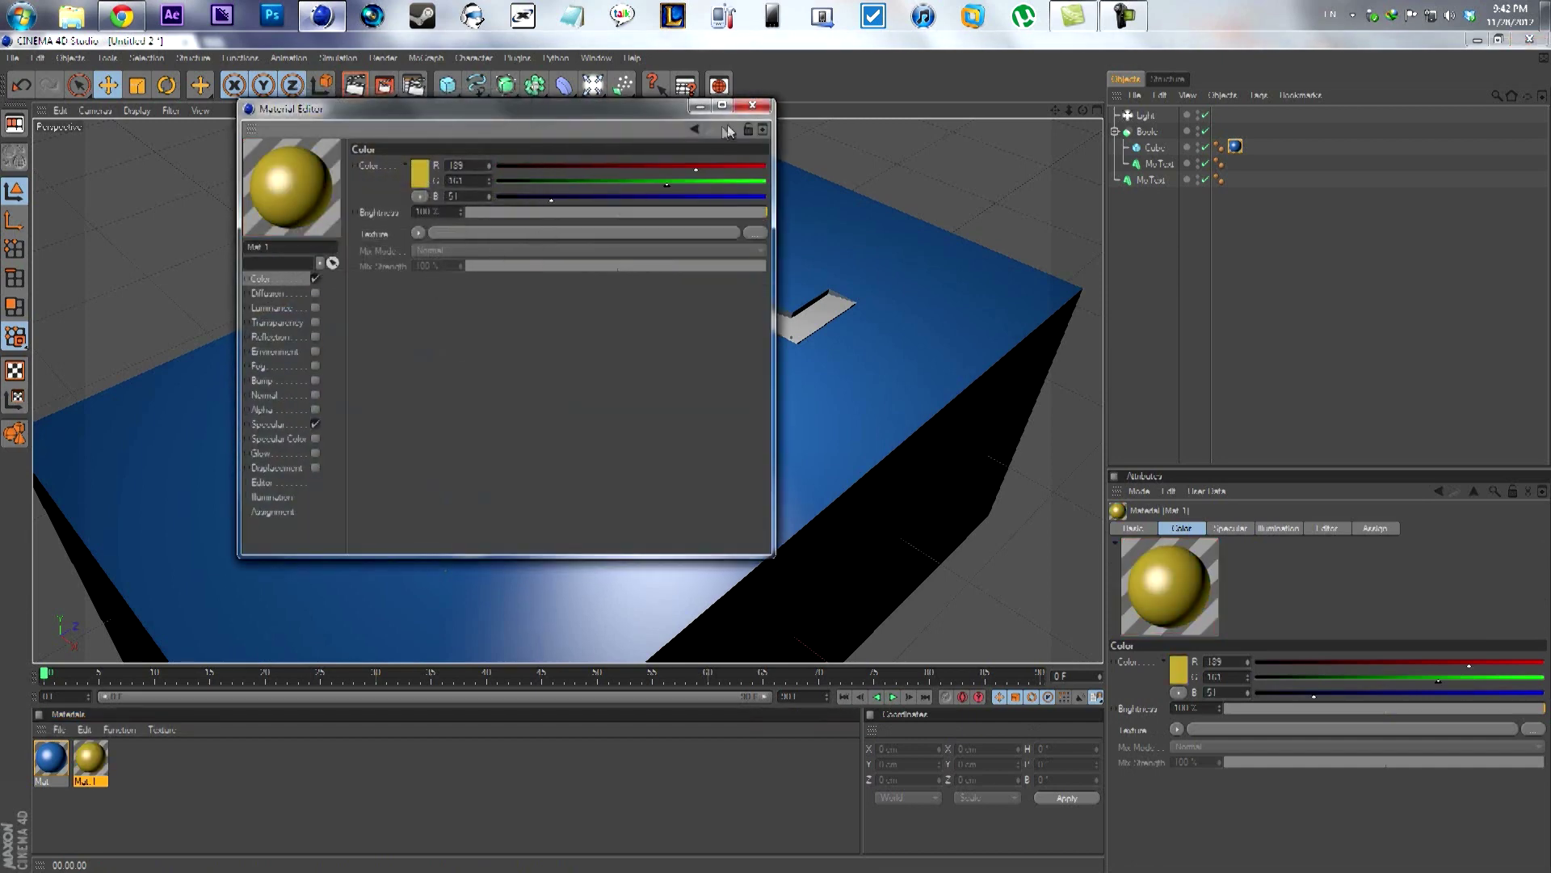
pyautogui.click(752, 105)
# Apply the yellow material to the sloped MoText inside the cut and render the Perspective view
pyautogui.moveTo(432, 612); pyautogui.dragTo(470, 530)
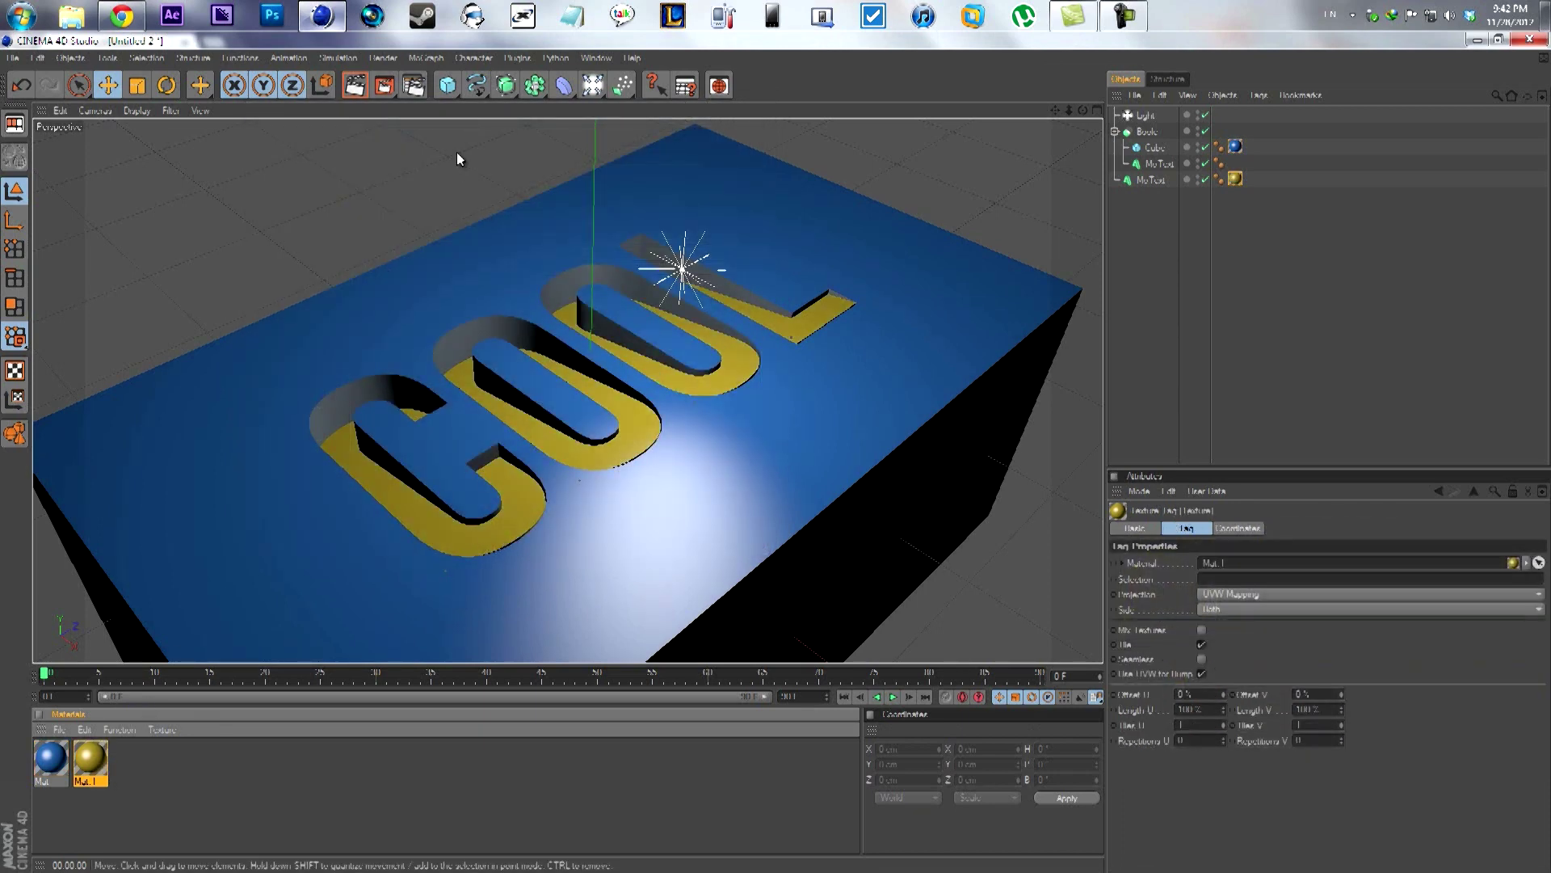
pyautogui.click(355, 85)
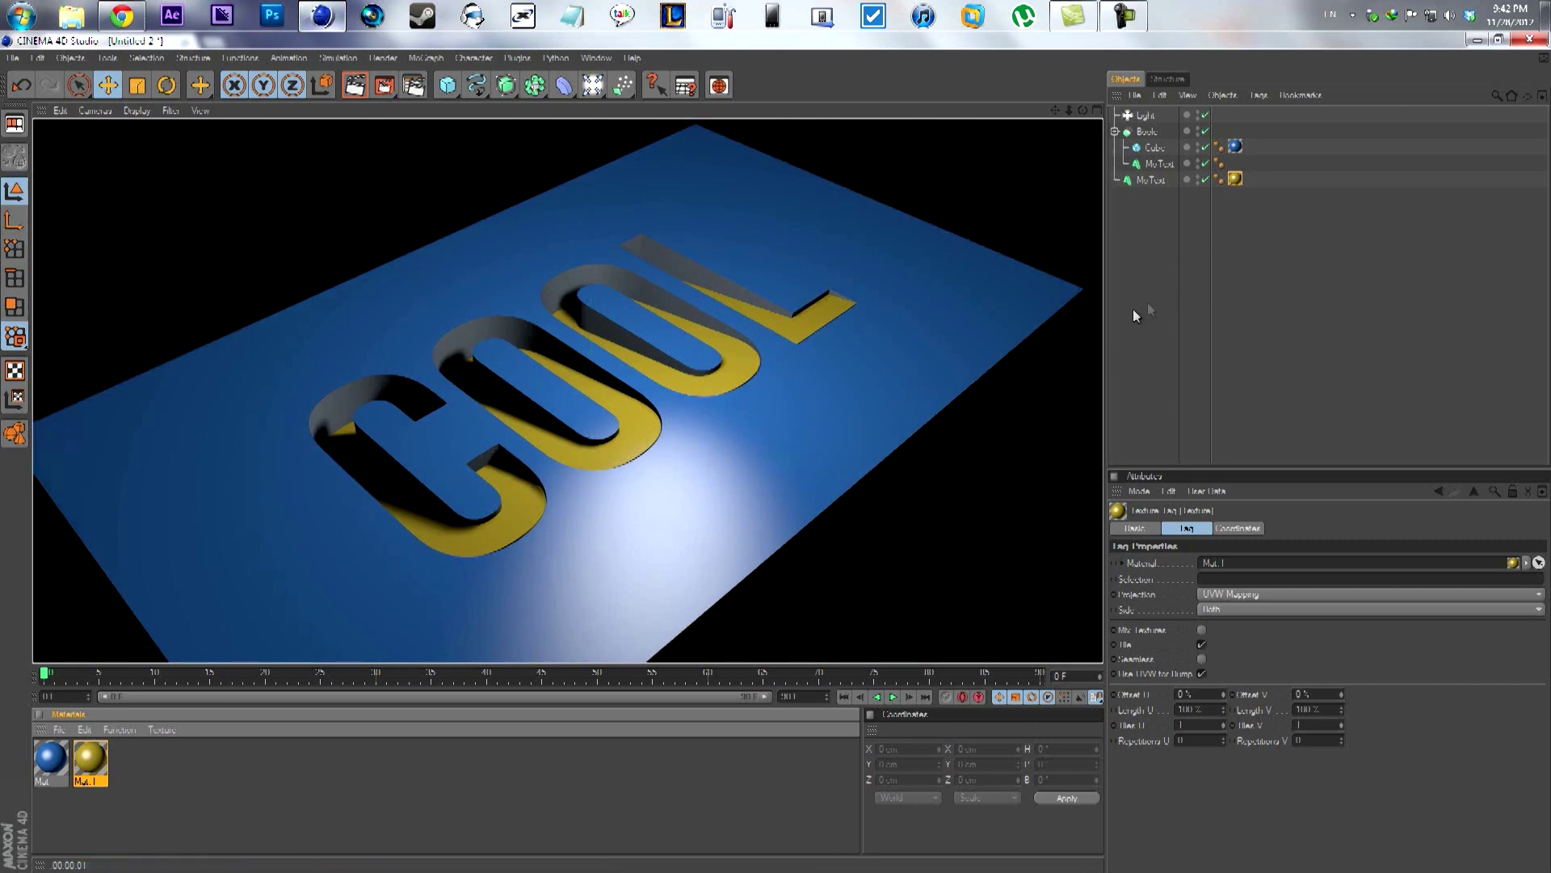
pyautogui.click(509, 753)
# Tilt the yellow MoText to a pitch of -75° and shift it slightly to about X 71.1 cm, Y 98.6 cm
pyautogui.click(515, 538)
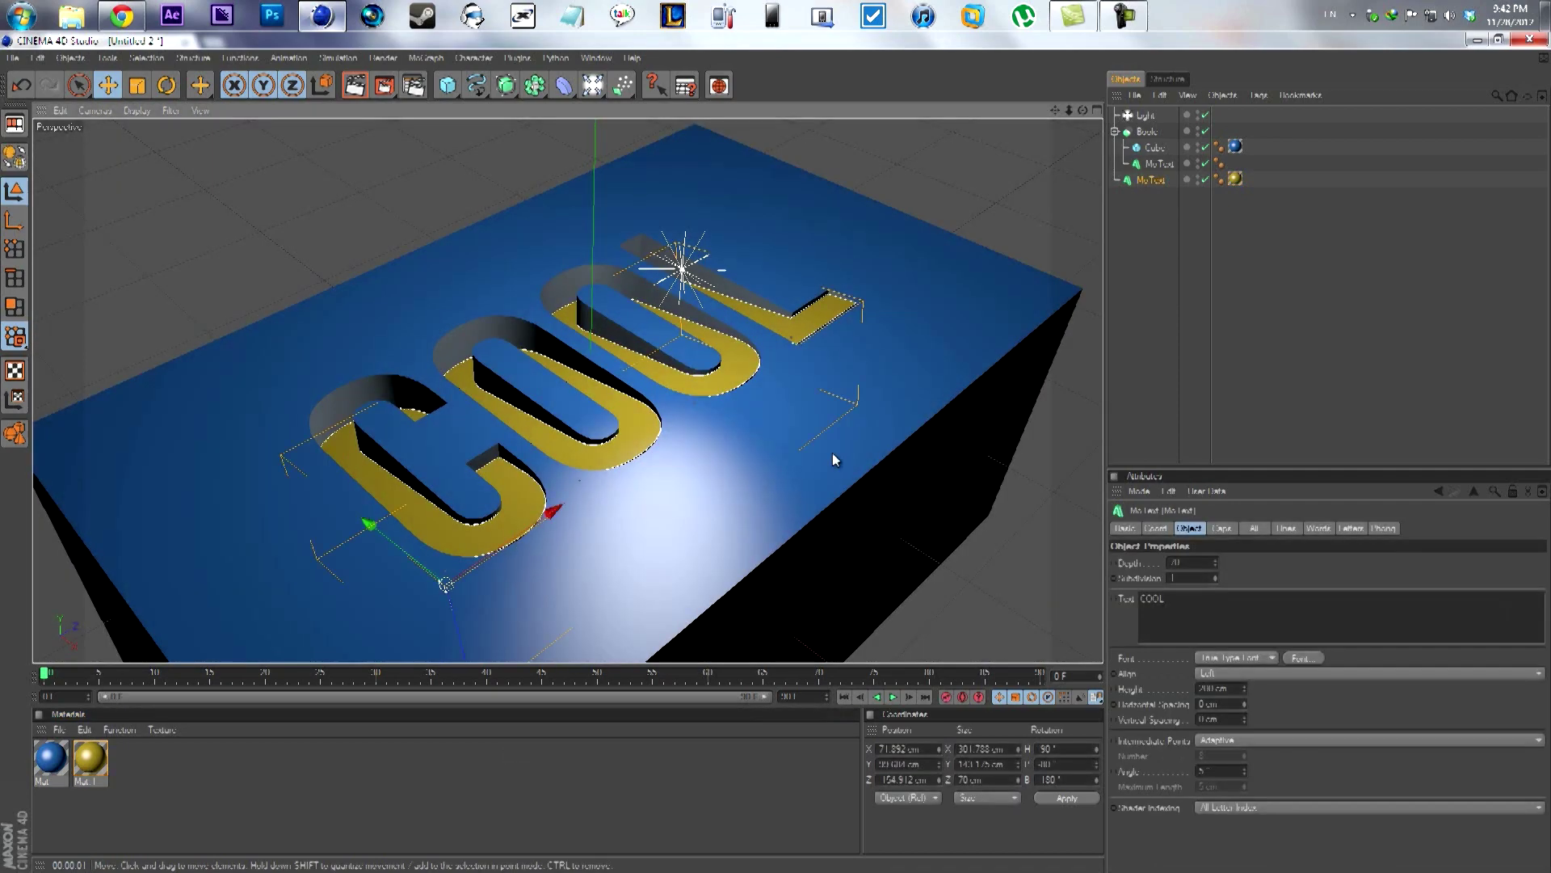
pyautogui.middleClick(832, 452)
pyautogui.middleClick(835, 454)
pyautogui.scroll(-8, 666, 452)
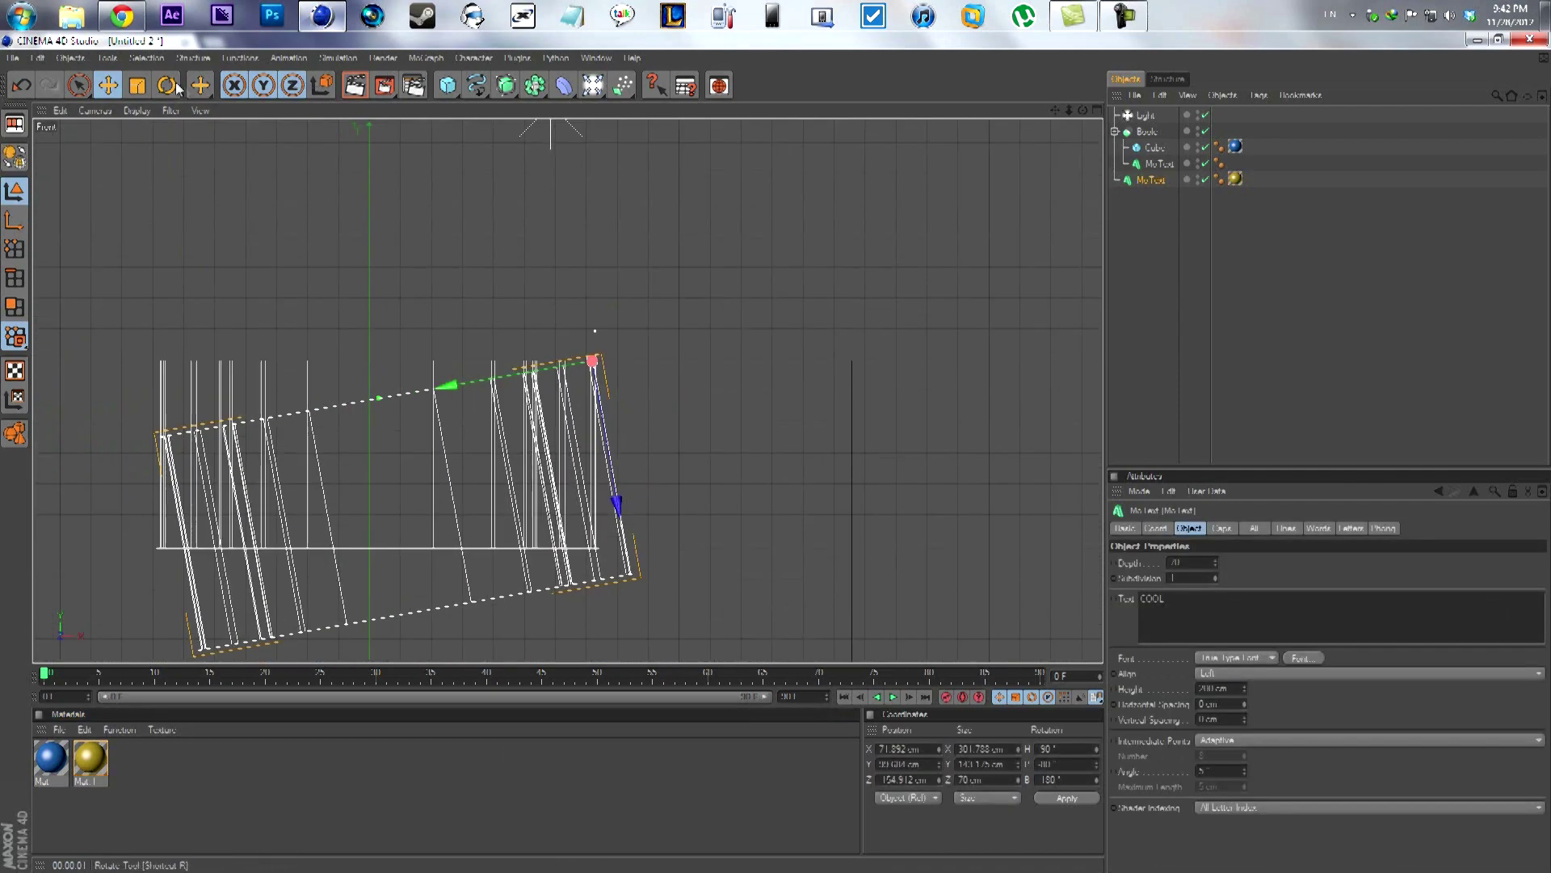
pyautogui.press('r')
pyautogui.moveTo(709, 408); pyautogui.dragTo(723, 408)
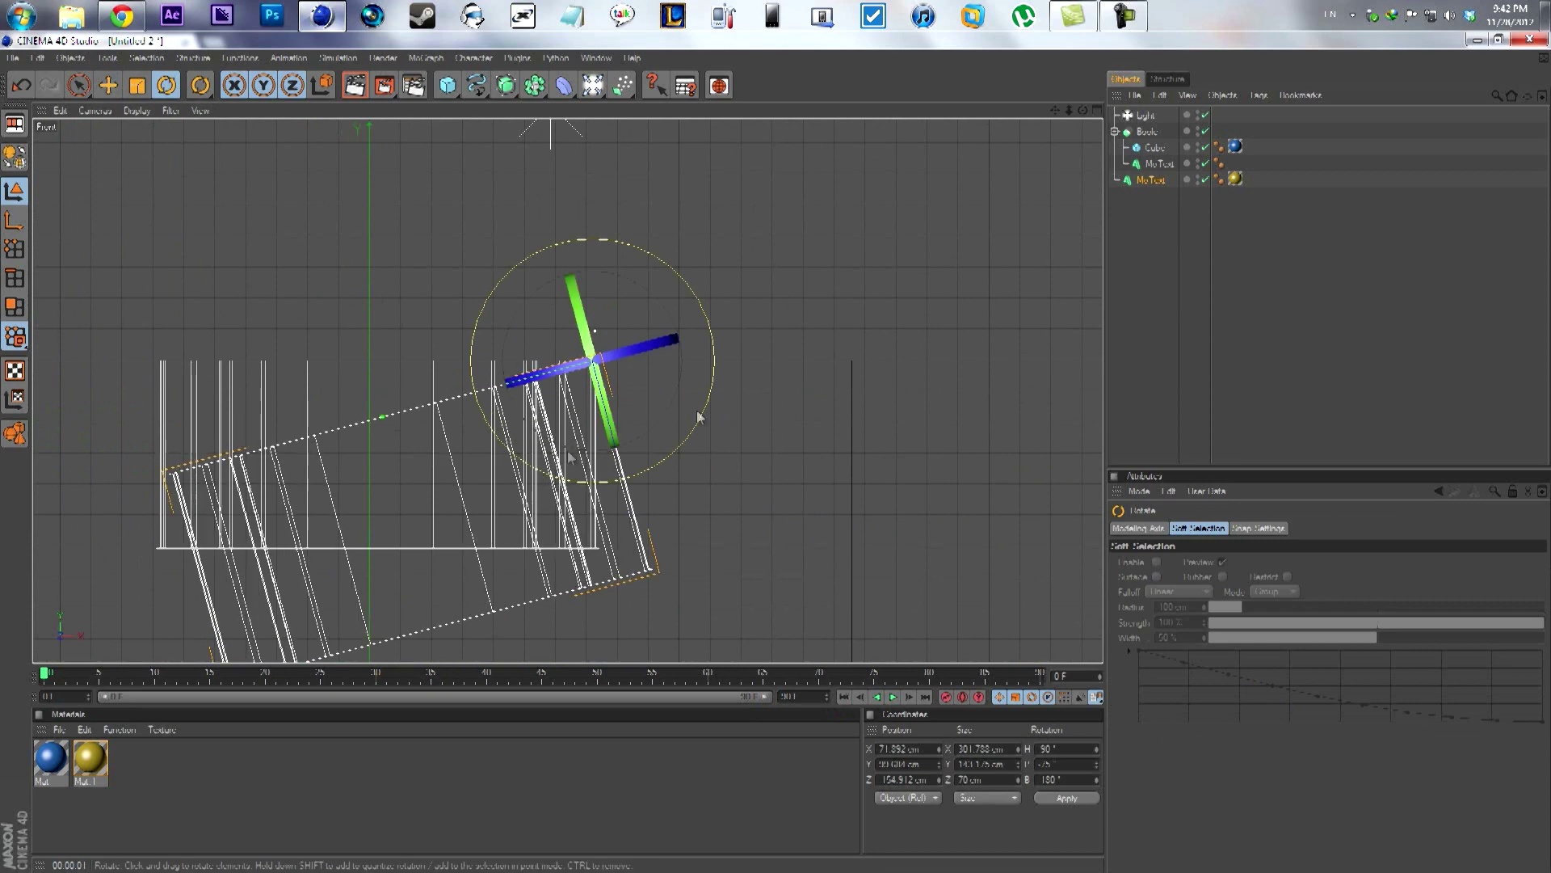
pyautogui.press('e')
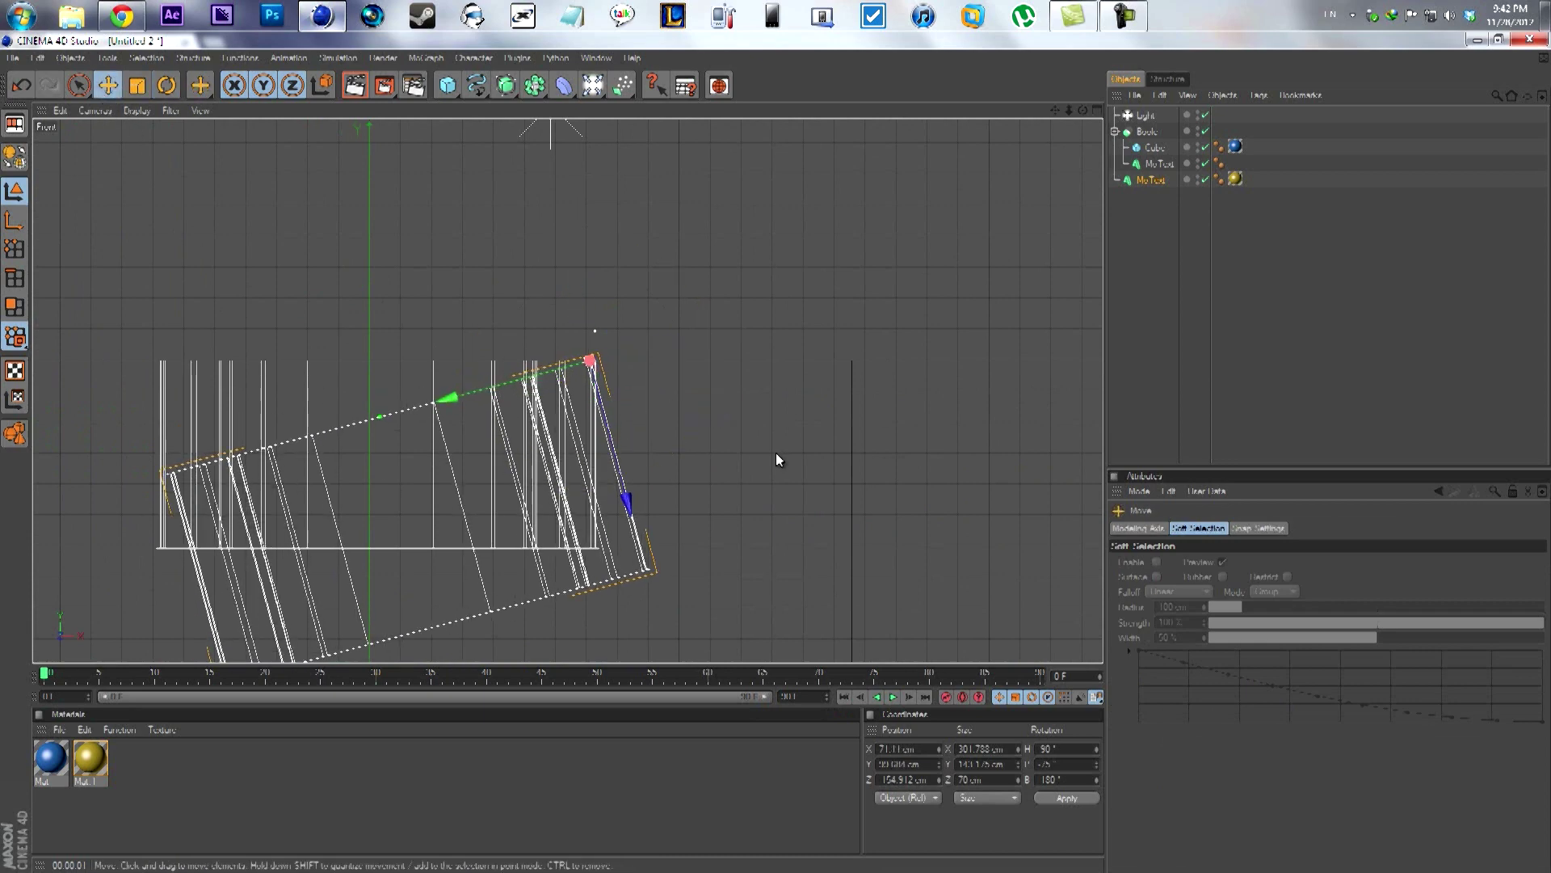
pyautogui.middleClick(412, 479)
pyautogui.middleClick(352, 327)
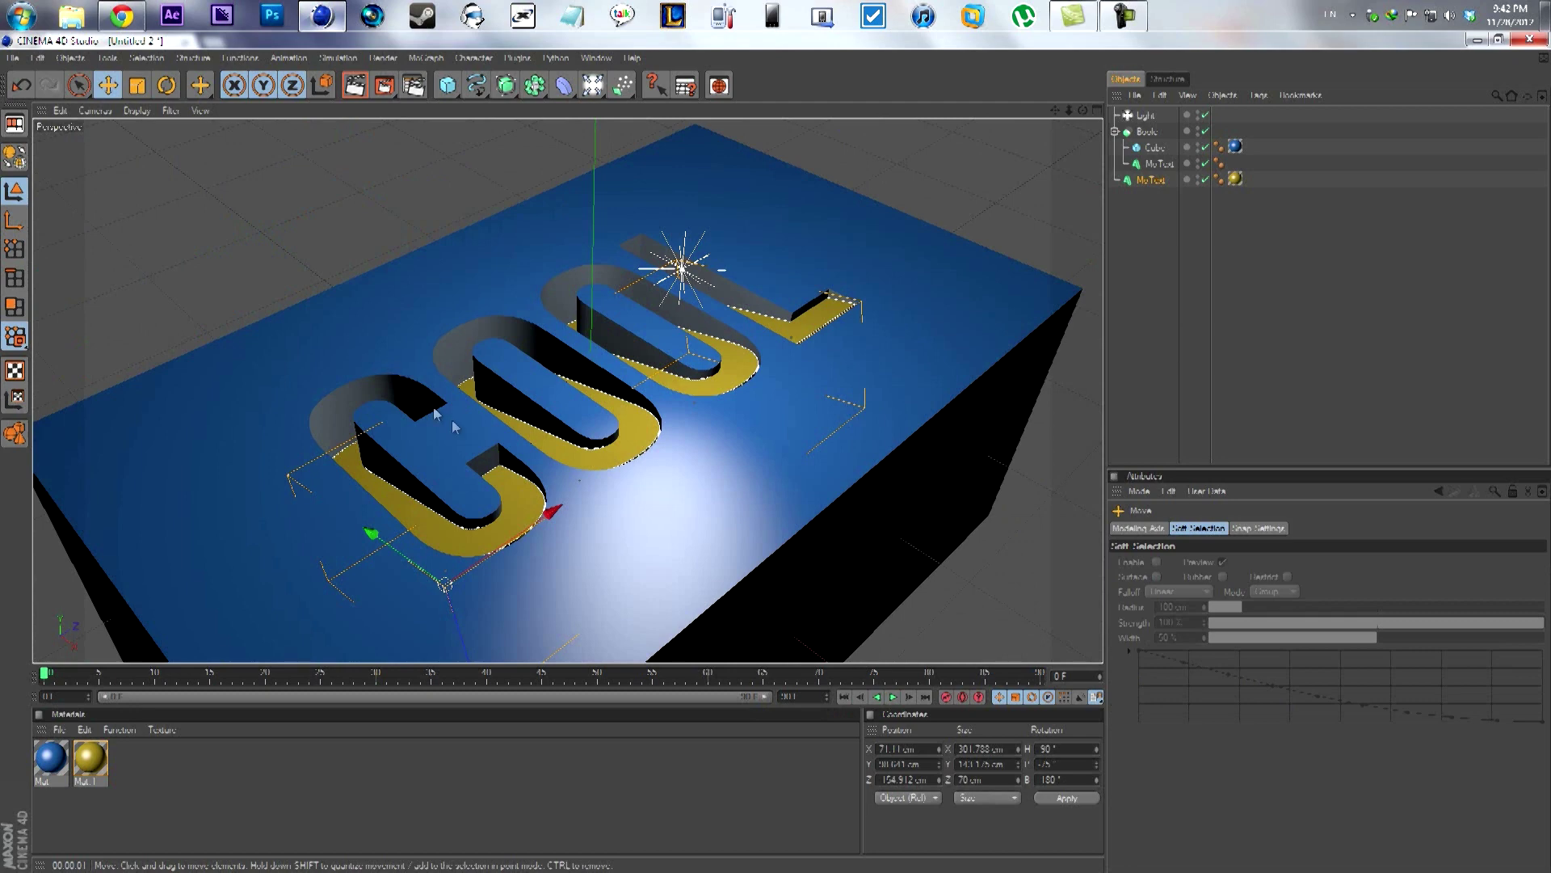
pyautogui.click(732, 436)
pyautogui.click(527, 514)
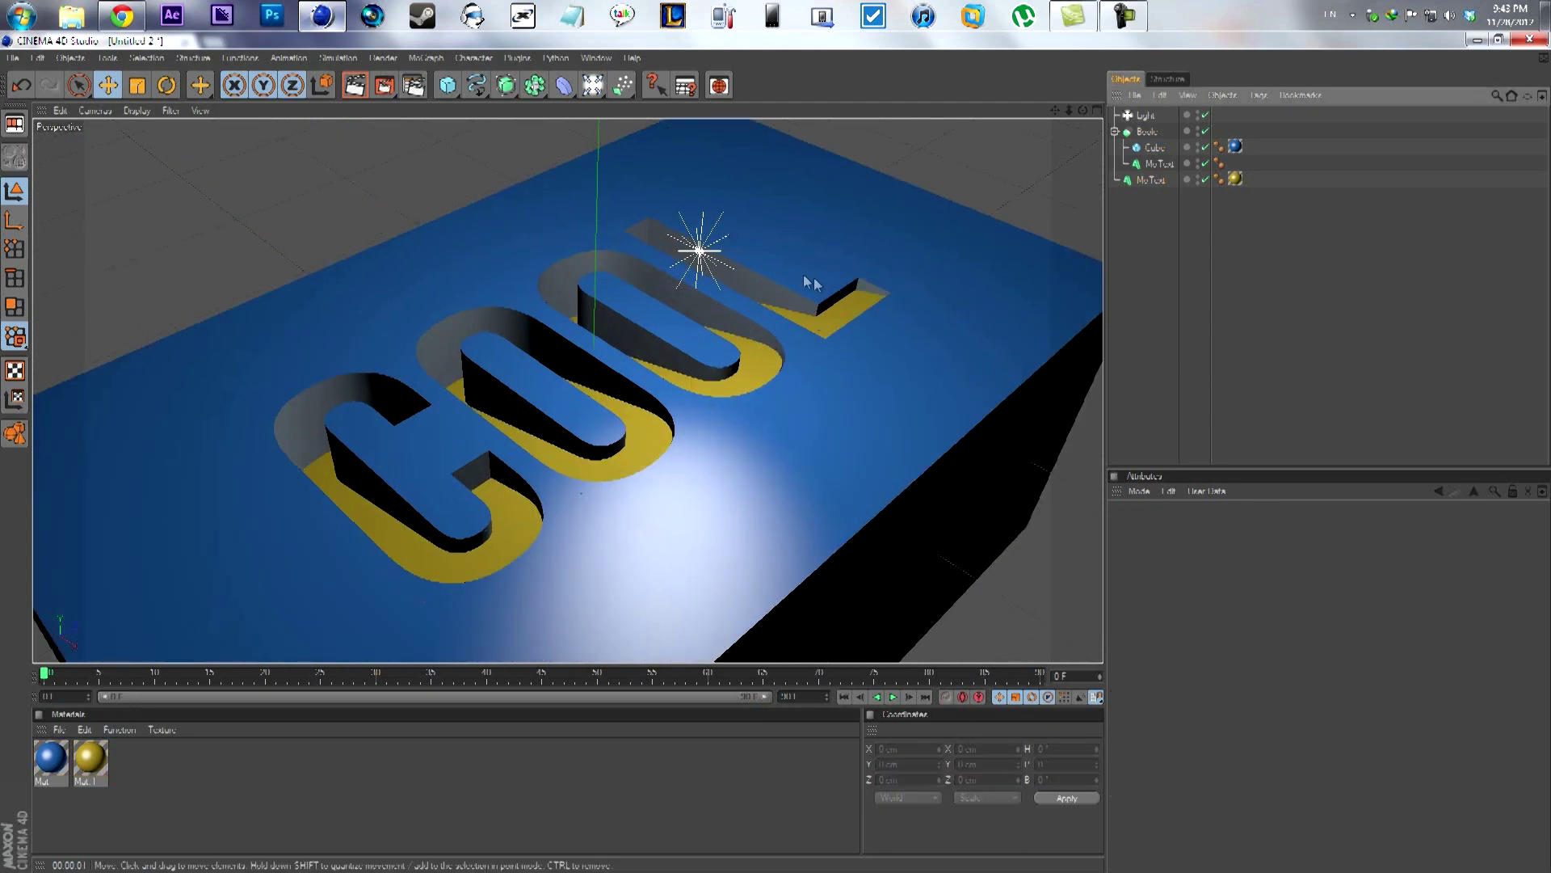
# Enlarge the cube to about 2908 cm in X and 1191 cm in Z so it fills the background
pyautogui.click(709, 250)
pyautogui.click(709, 255)
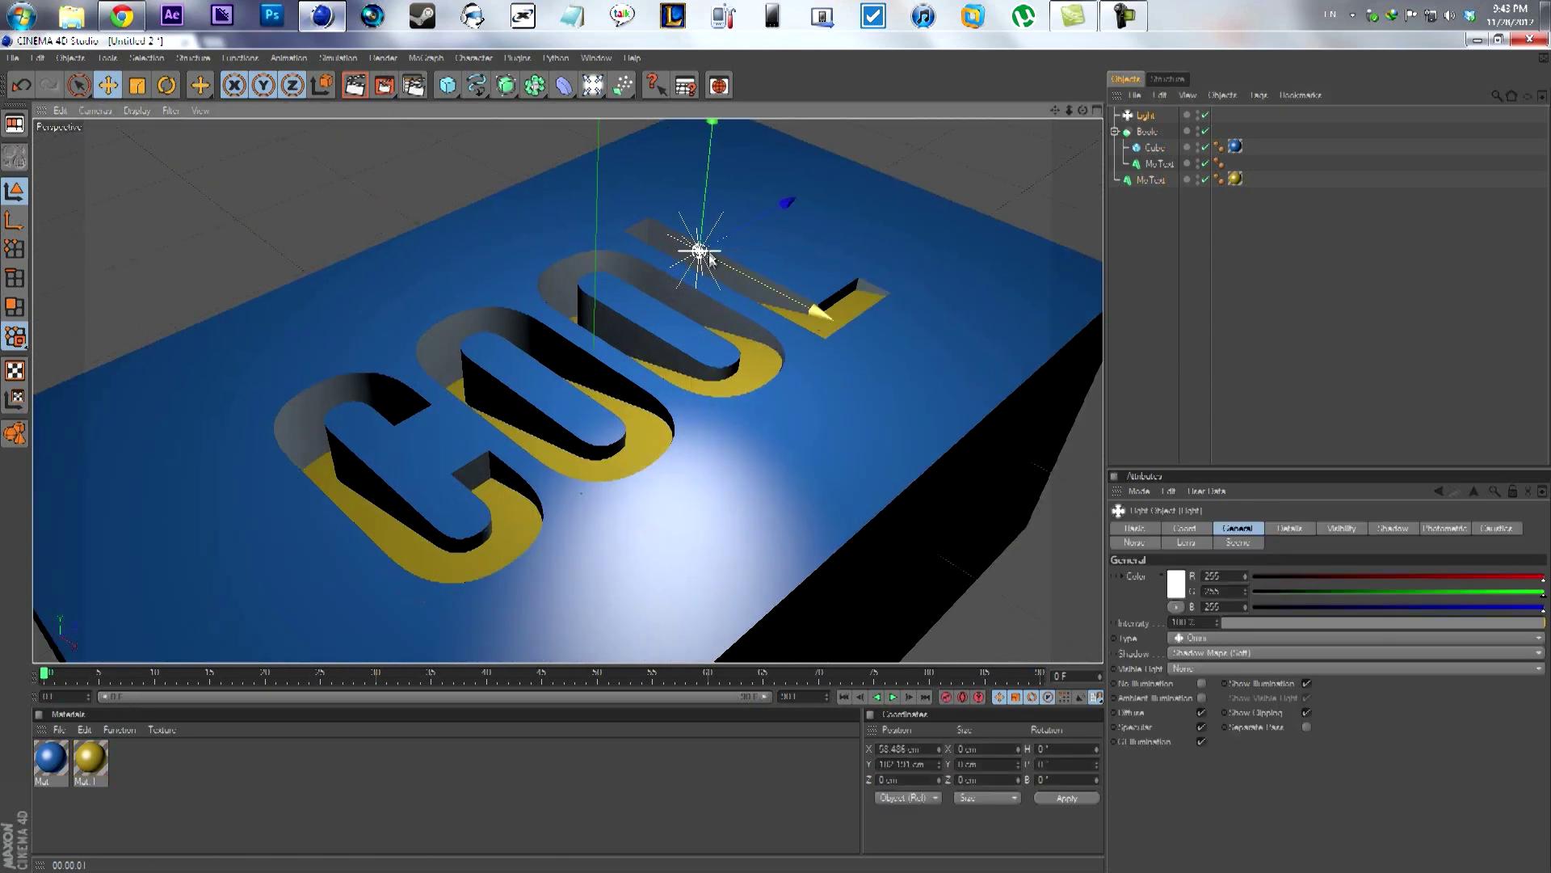
pyautogui.click(1149, 148)
pyautogui.middleClick(865, 434)
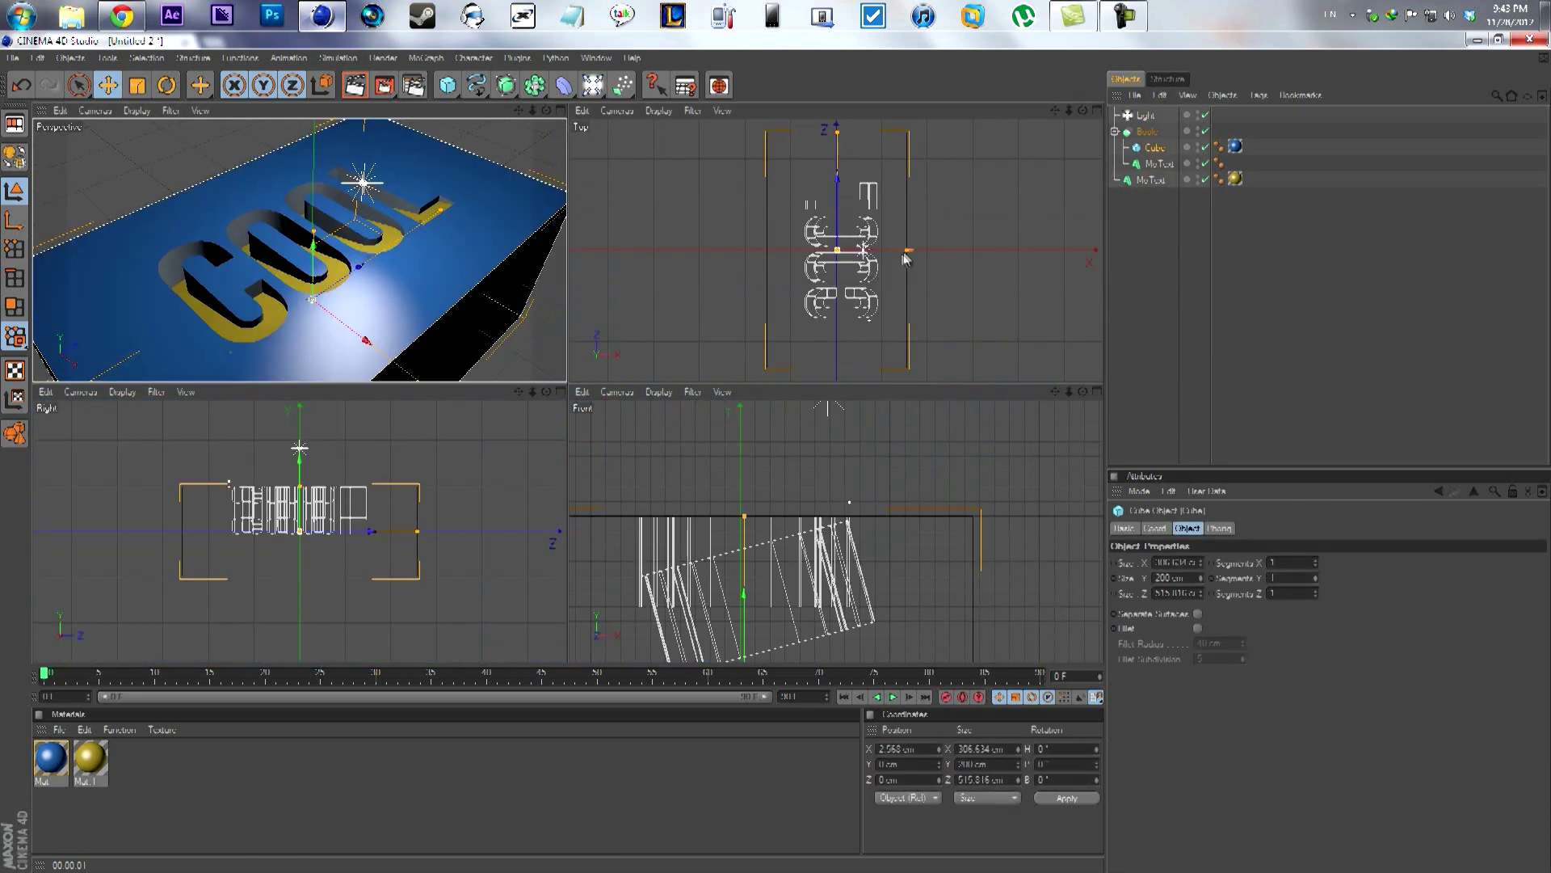
pyautogui.moveTo(906, 250); pyautogui.dragTo(1517, 391)
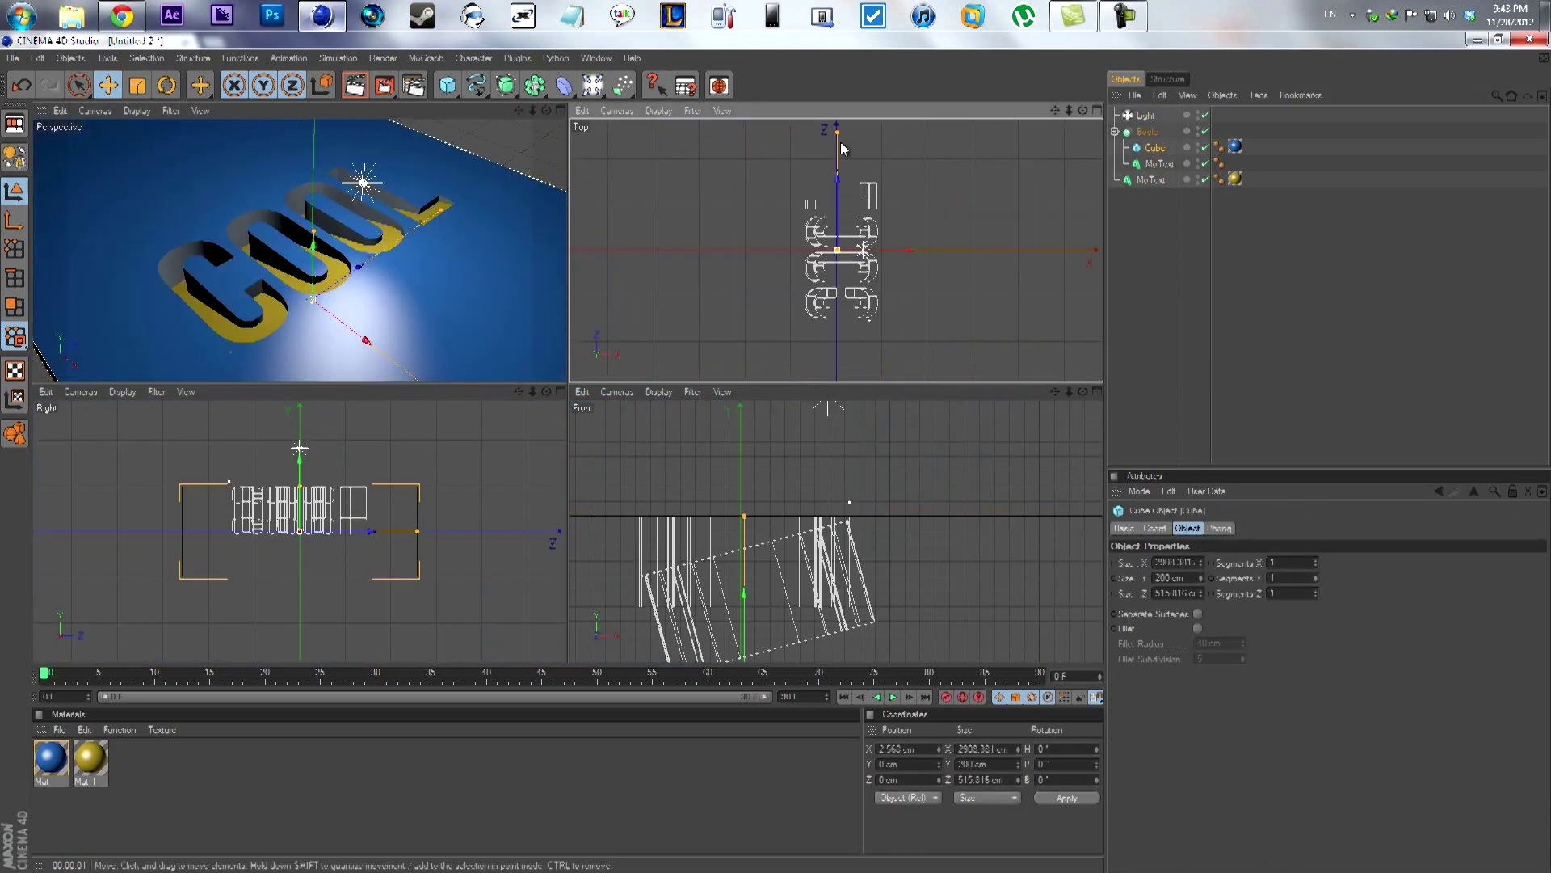
pyautogui.moveTo(837, 133); pyautogui.dragTo(774, 521)
pyautogui.middleClick(526, 250)
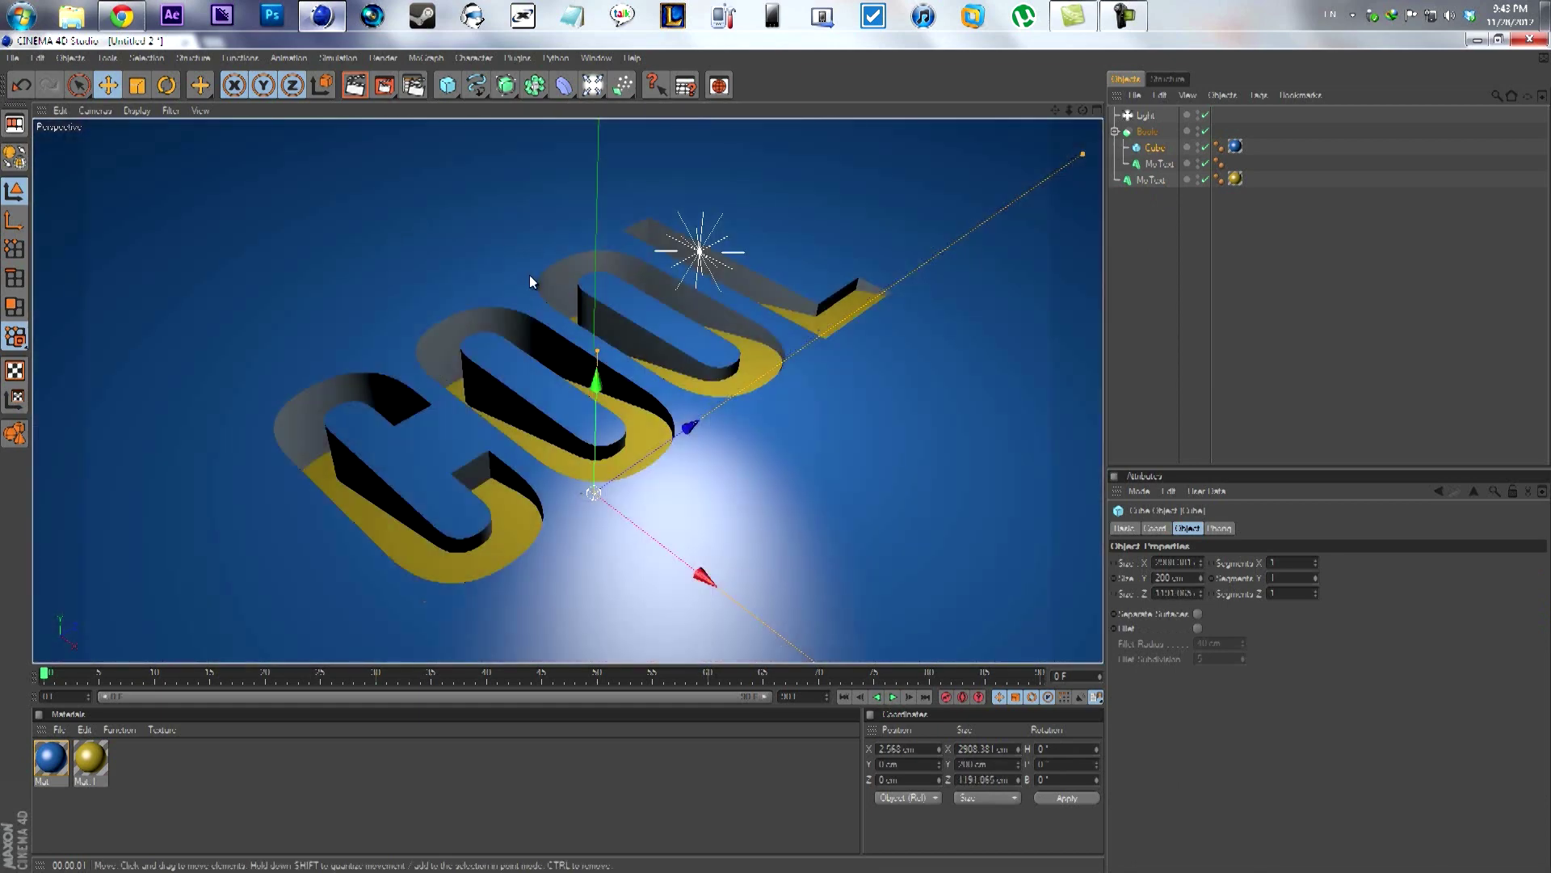
# Reframe the Perspective view closely on the letters and compare the camera angle with the reference artwork in the browser
pyautogui.scroll(1, 1002, 239)
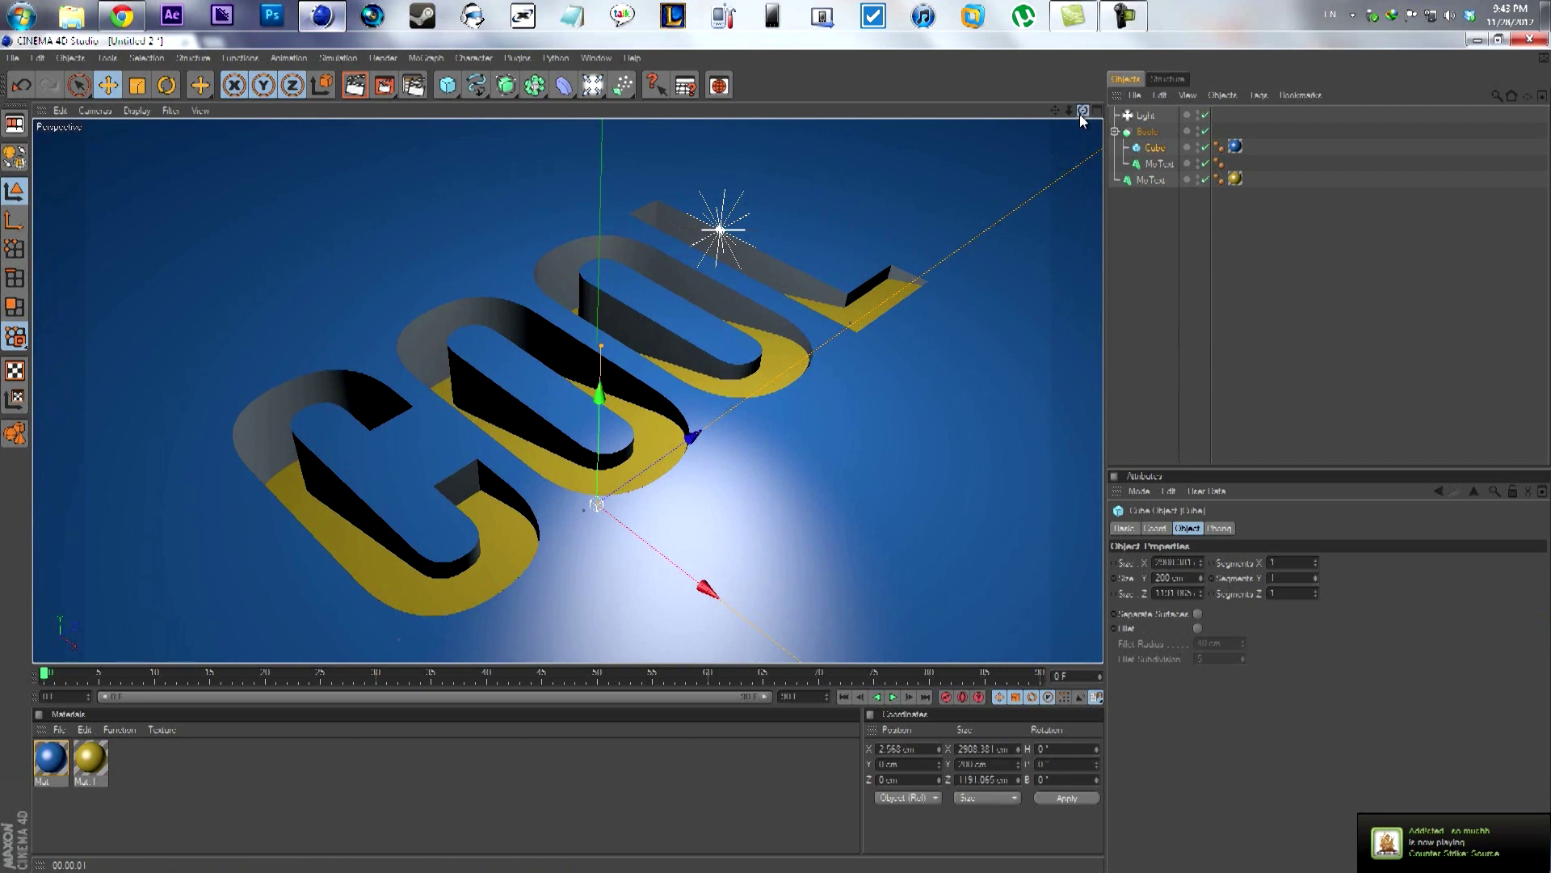
pyautogui.moveTo(1082, 111); pyautogui.dragTo(905, 247)
pyautogui.click(121, 15)
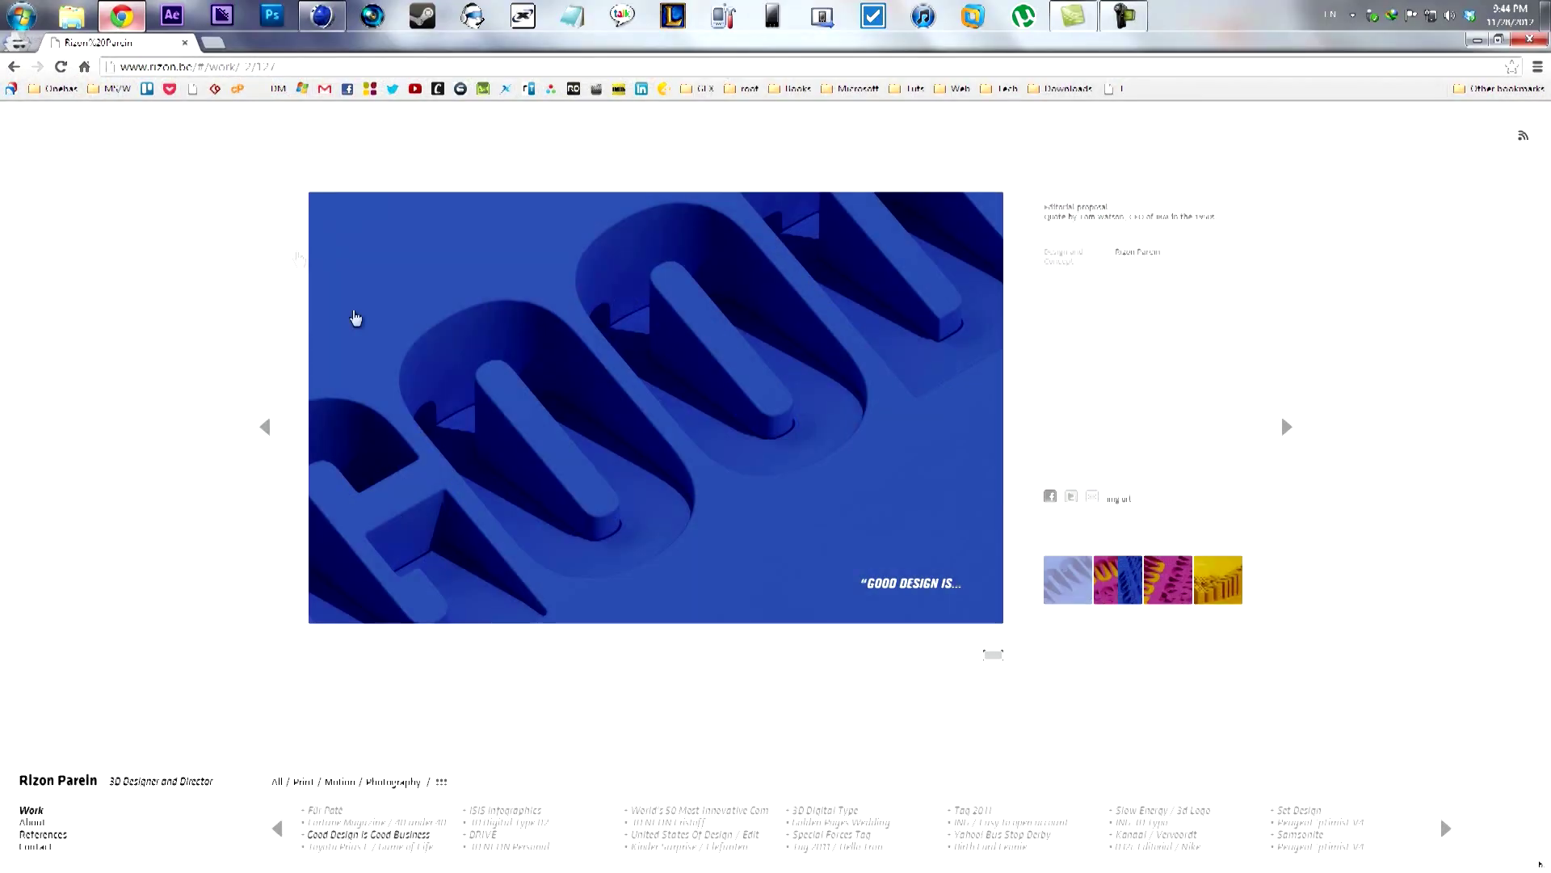
pyautogui.click(321, 15)
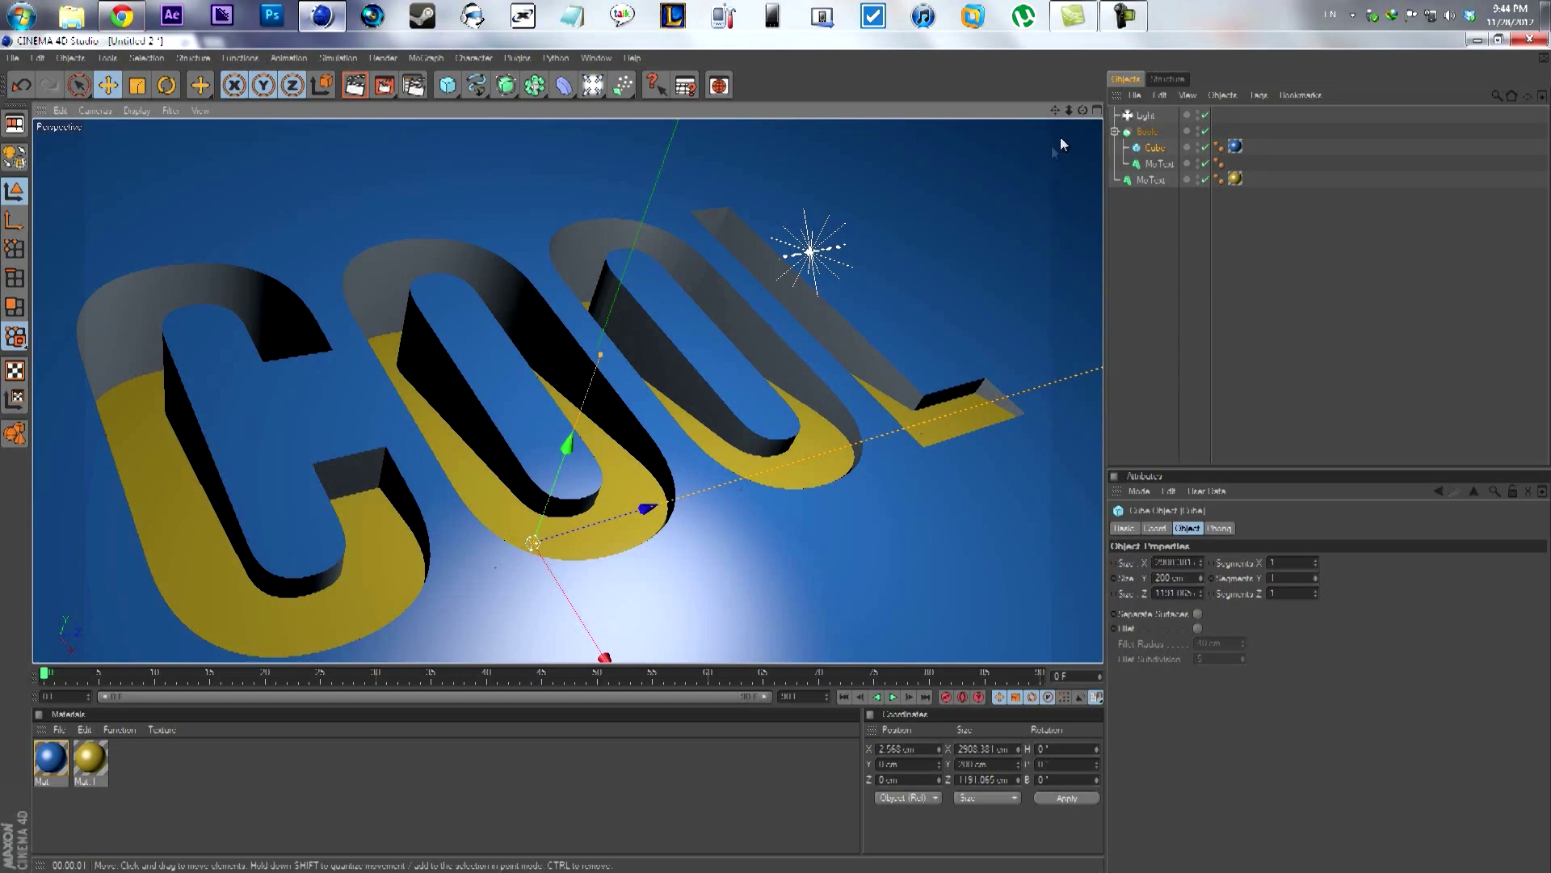
pyautogui.moveTo(1055, 110); pyautogui.dragTo(772, 446)
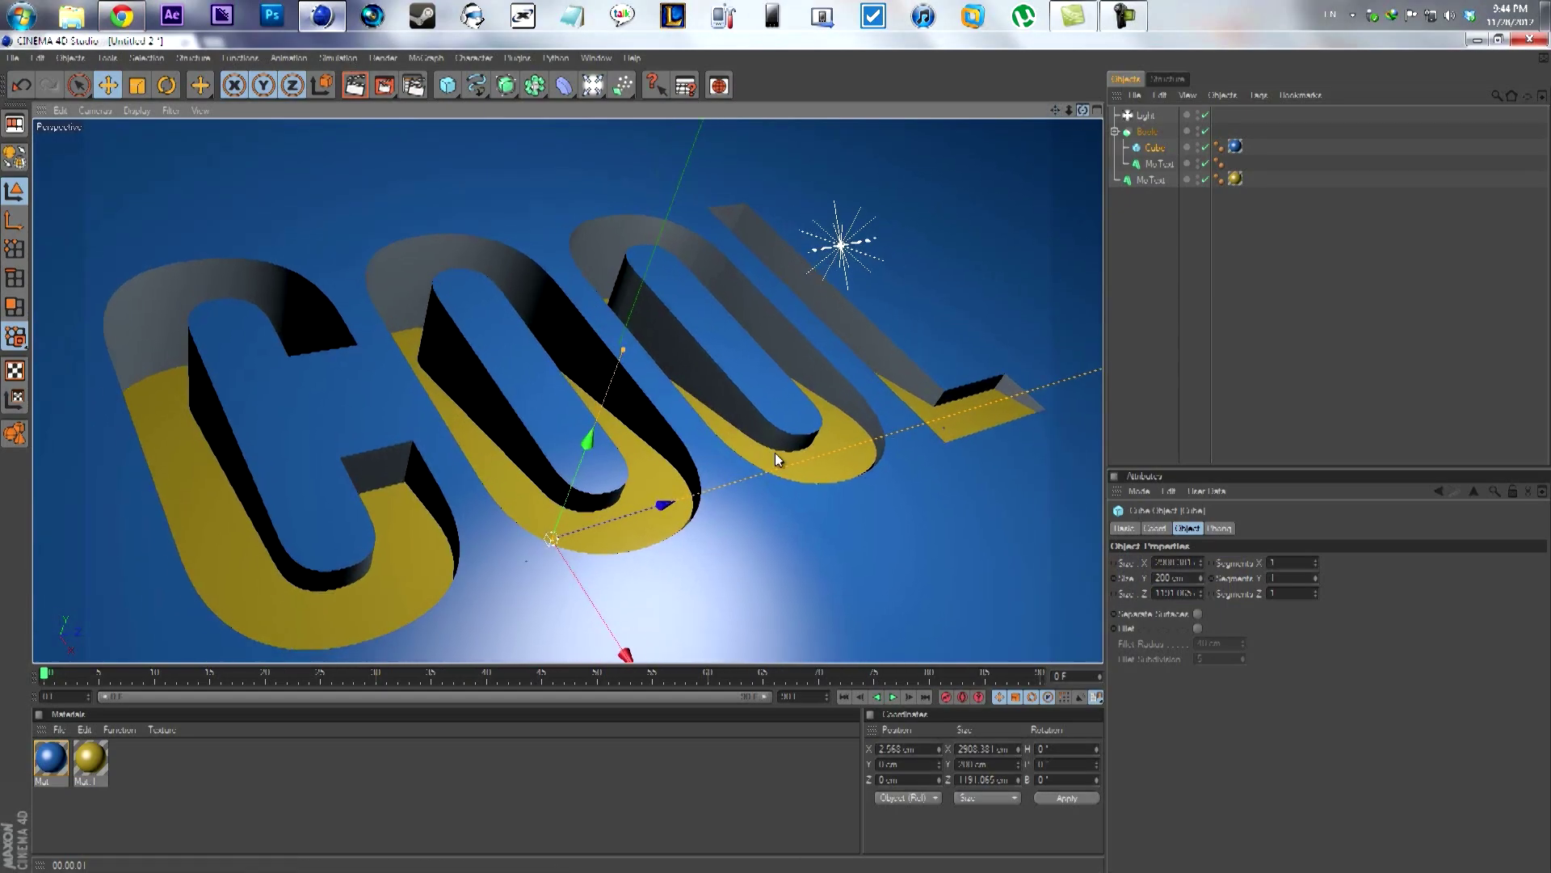
# Reframe the Perspective view closer from a slightly higher angle so all four COOL letters fill the frame
pyautogui.moveTo(775, 459)
pyautogui.mouseDown()
pyautogui.moveTo(1081, 119)
pyautogui.moveTo(778, 450)
pyautogui.mouseUp()
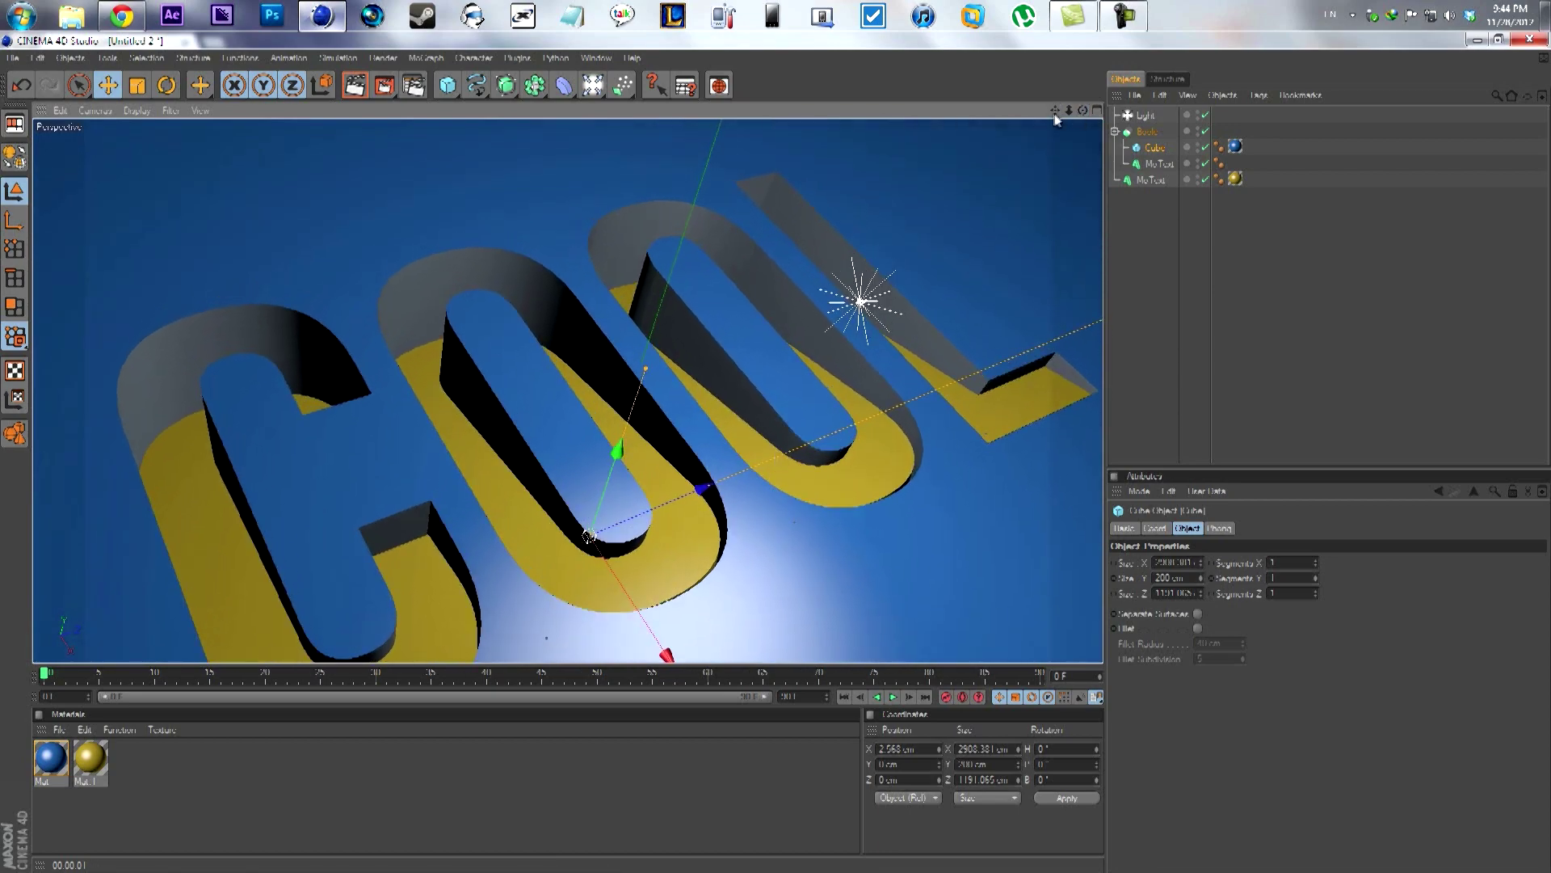
pyautogui.moveTo(1055, 115); pyautogui.dragTo(775, 453)
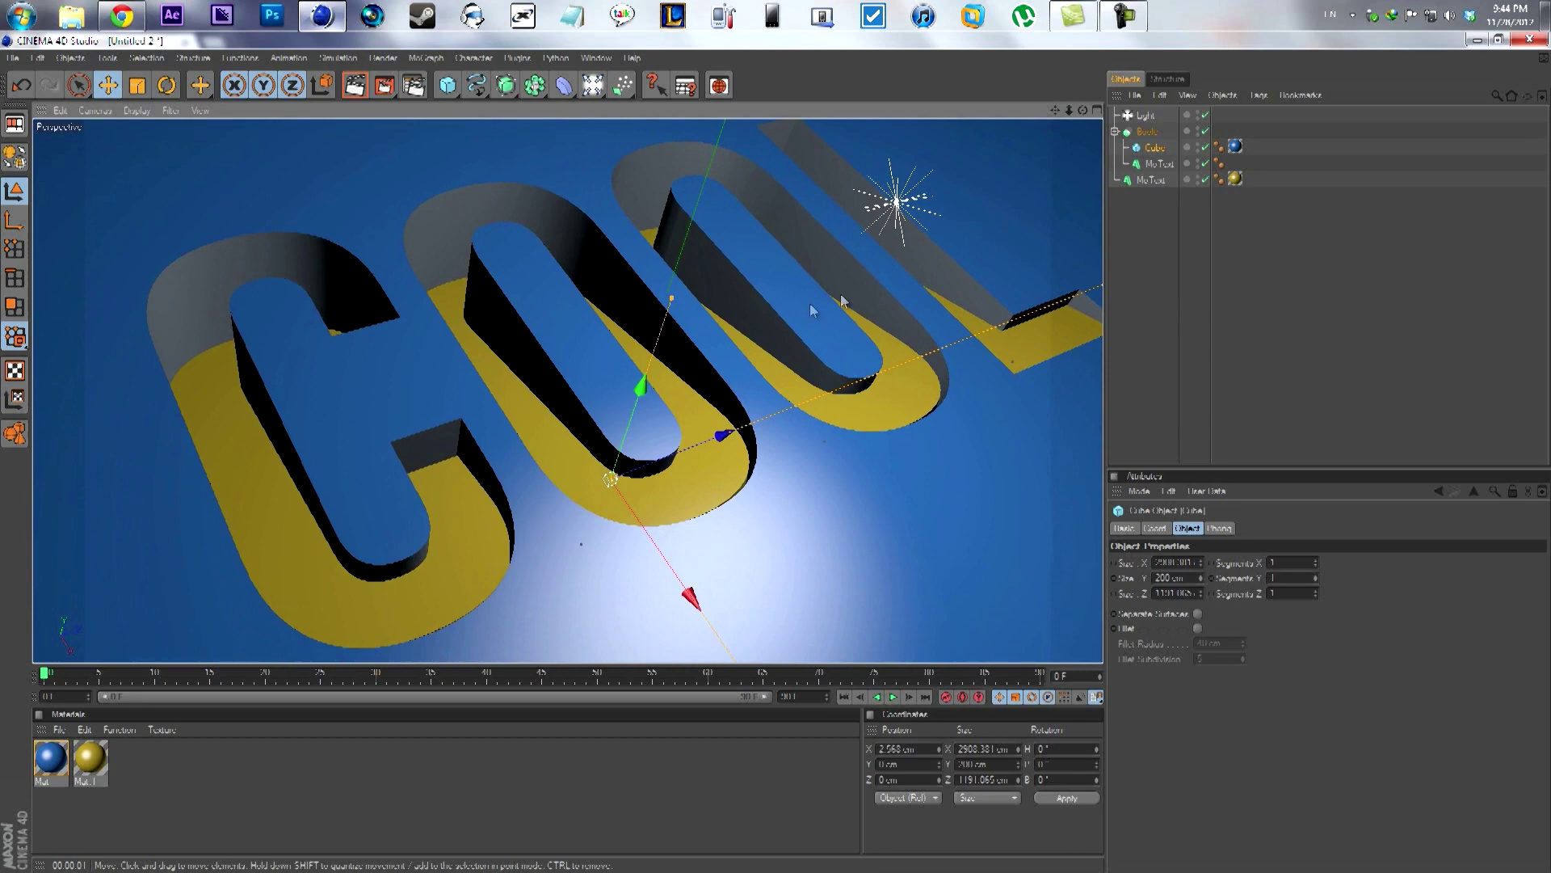
pyautogui.moveTo(1055, 111); pyautogui.dragTo(776, 455)
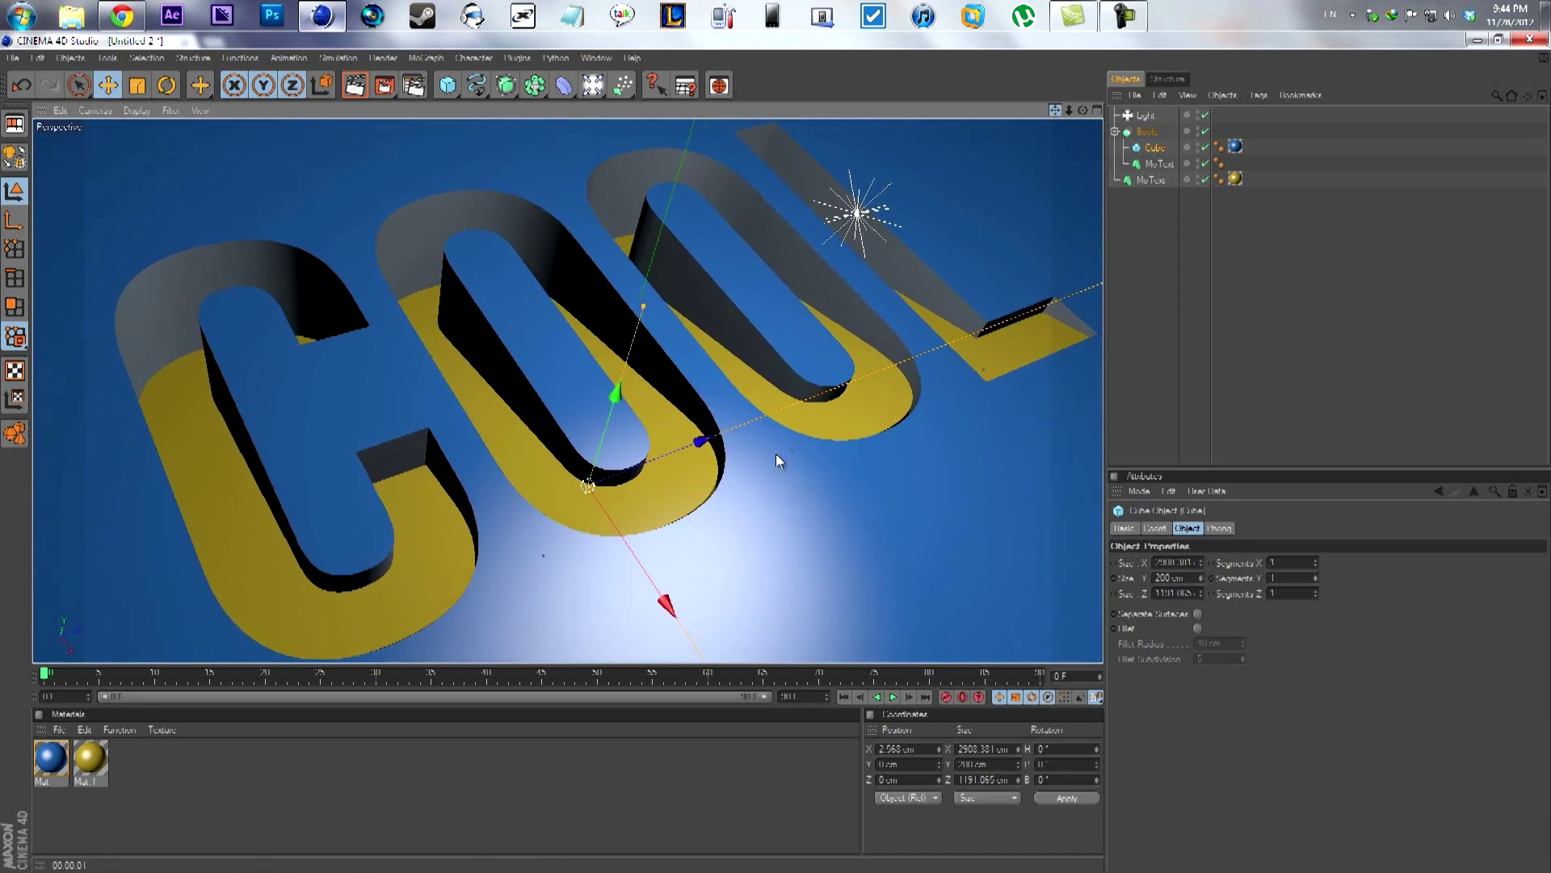
# Add the Ambient Occlusion and Global Illumination effects to the render settings
pyautogui.click(412, 86)
pyautogui.click(289, 387)
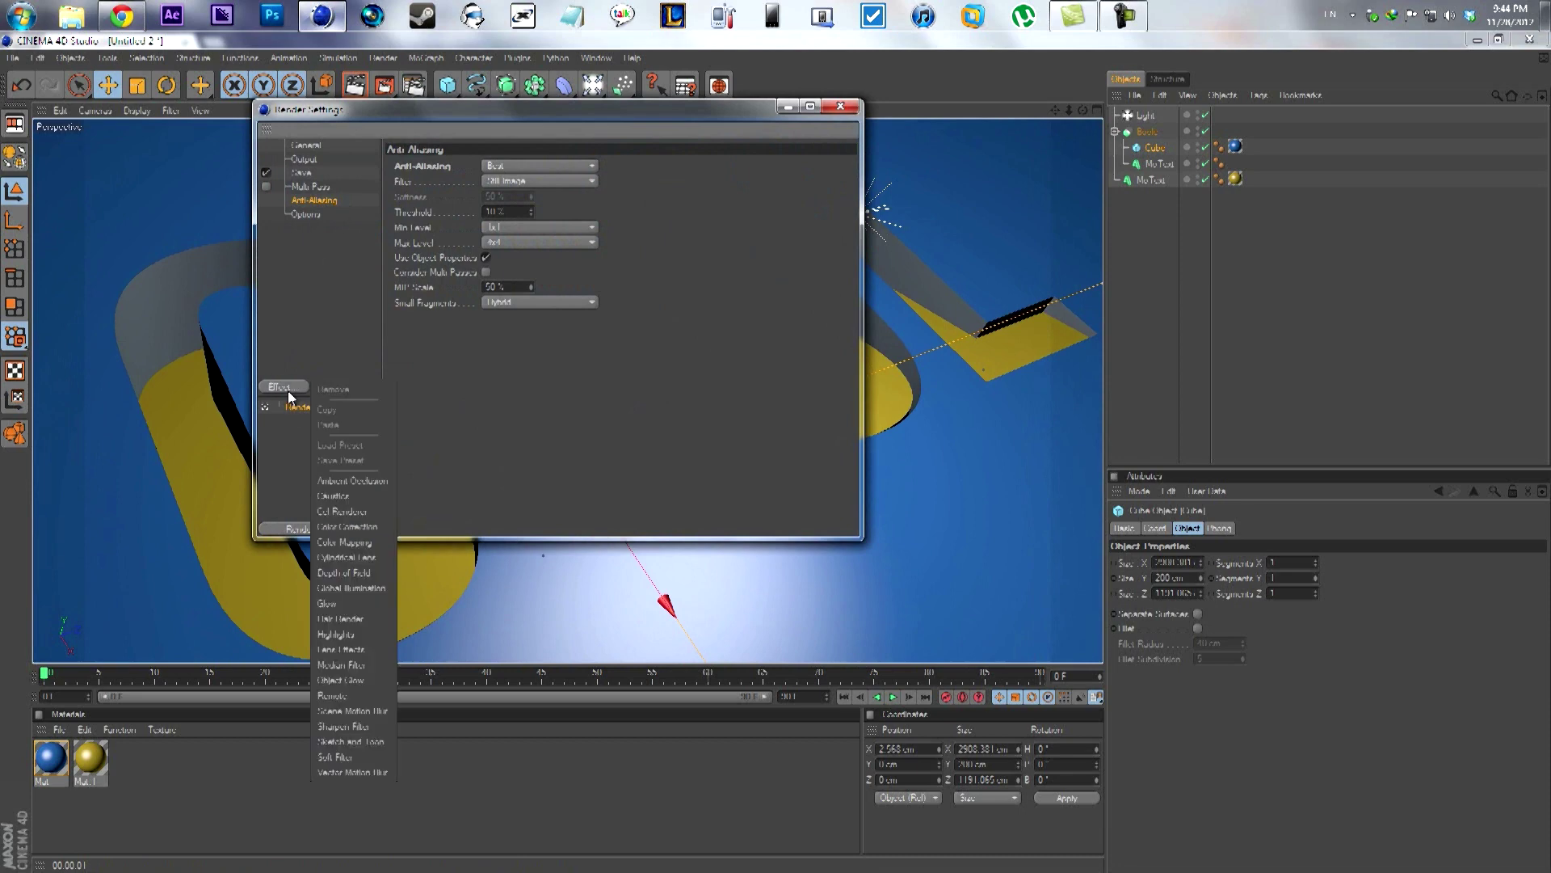
pyautogui.click(331, 480)
pyautogui.click(294, 390)
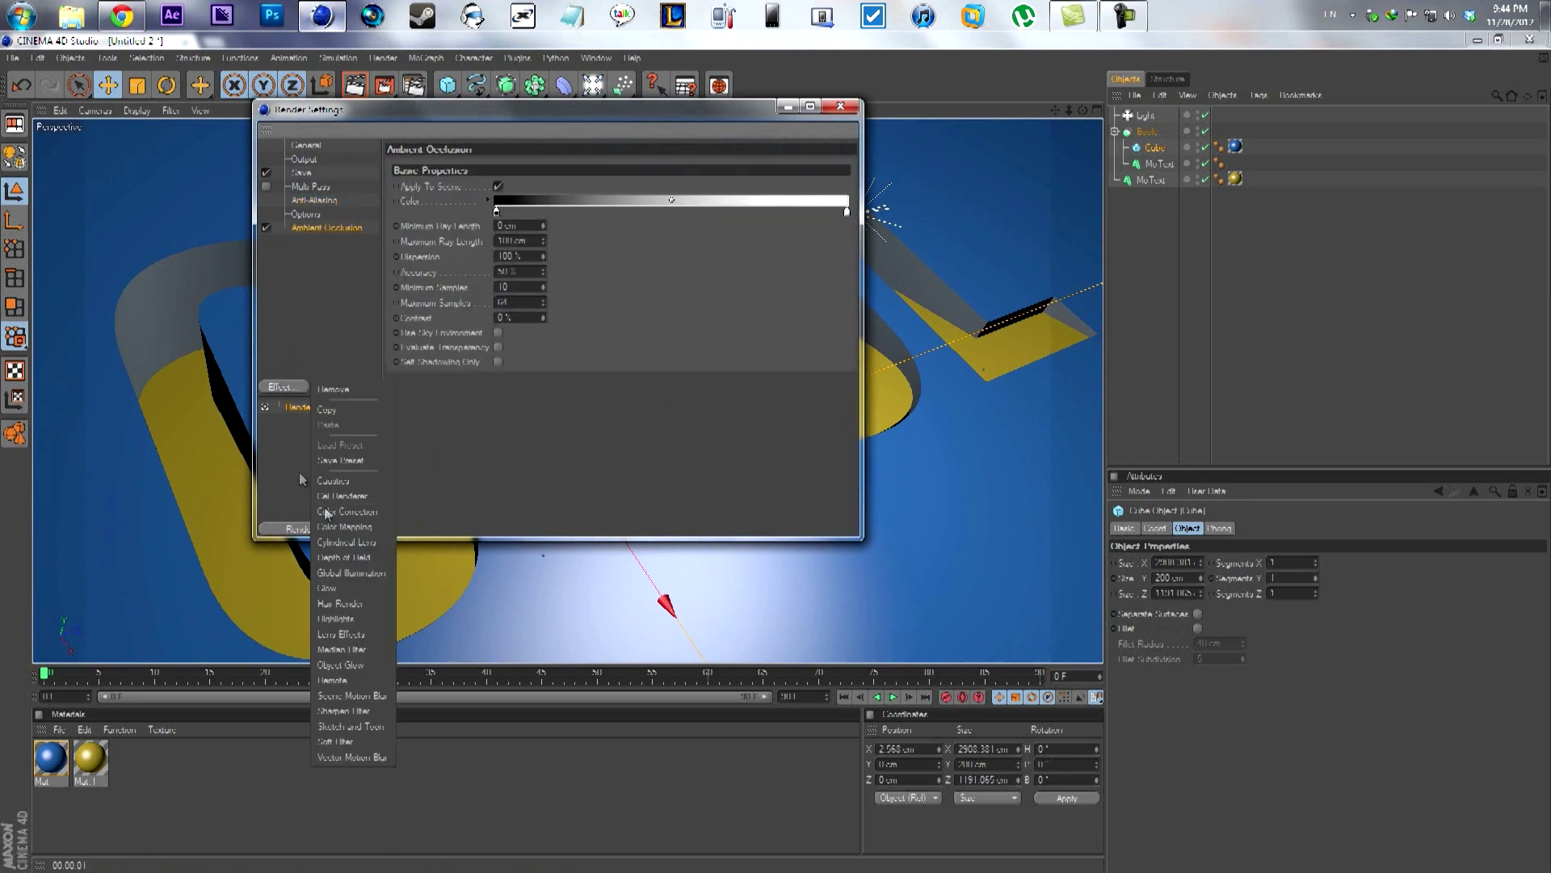
pyautogui.click(333, 574)
# Set Global Illumination's Stochastic Samples and Record Density to Low and its GI Mode to IR + QMC (Still Image)
pyautogui.click(533, 201)
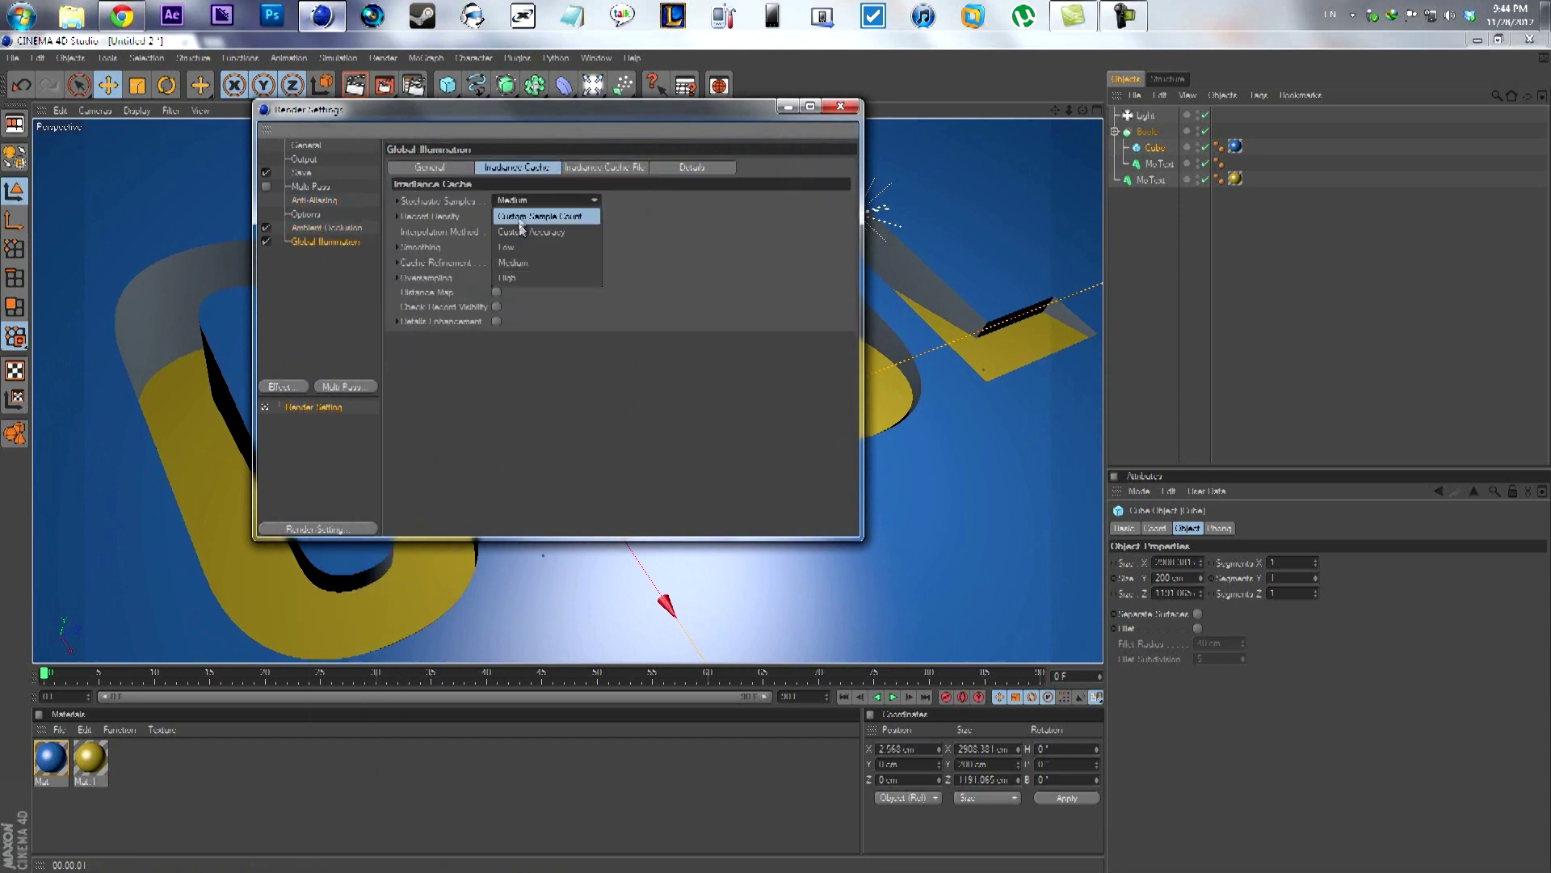
pyautogui.click(520, 247)
pyautogui.click(509, 216)
pyautogui.click(511, 261)
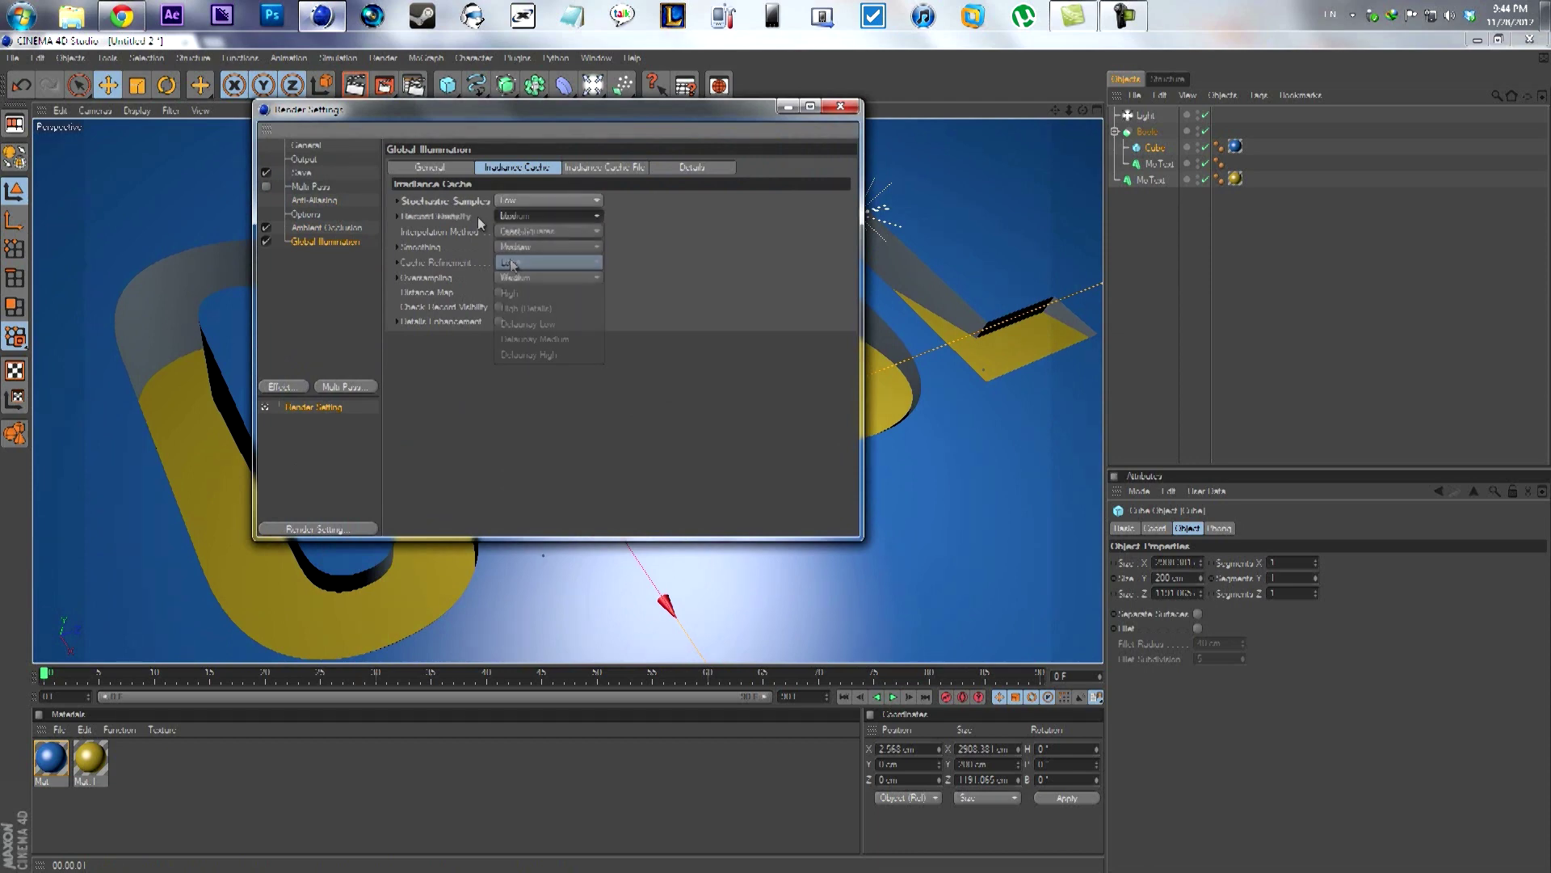
pyautogui.click(425, 168)
pyautogui.click(550, 199)
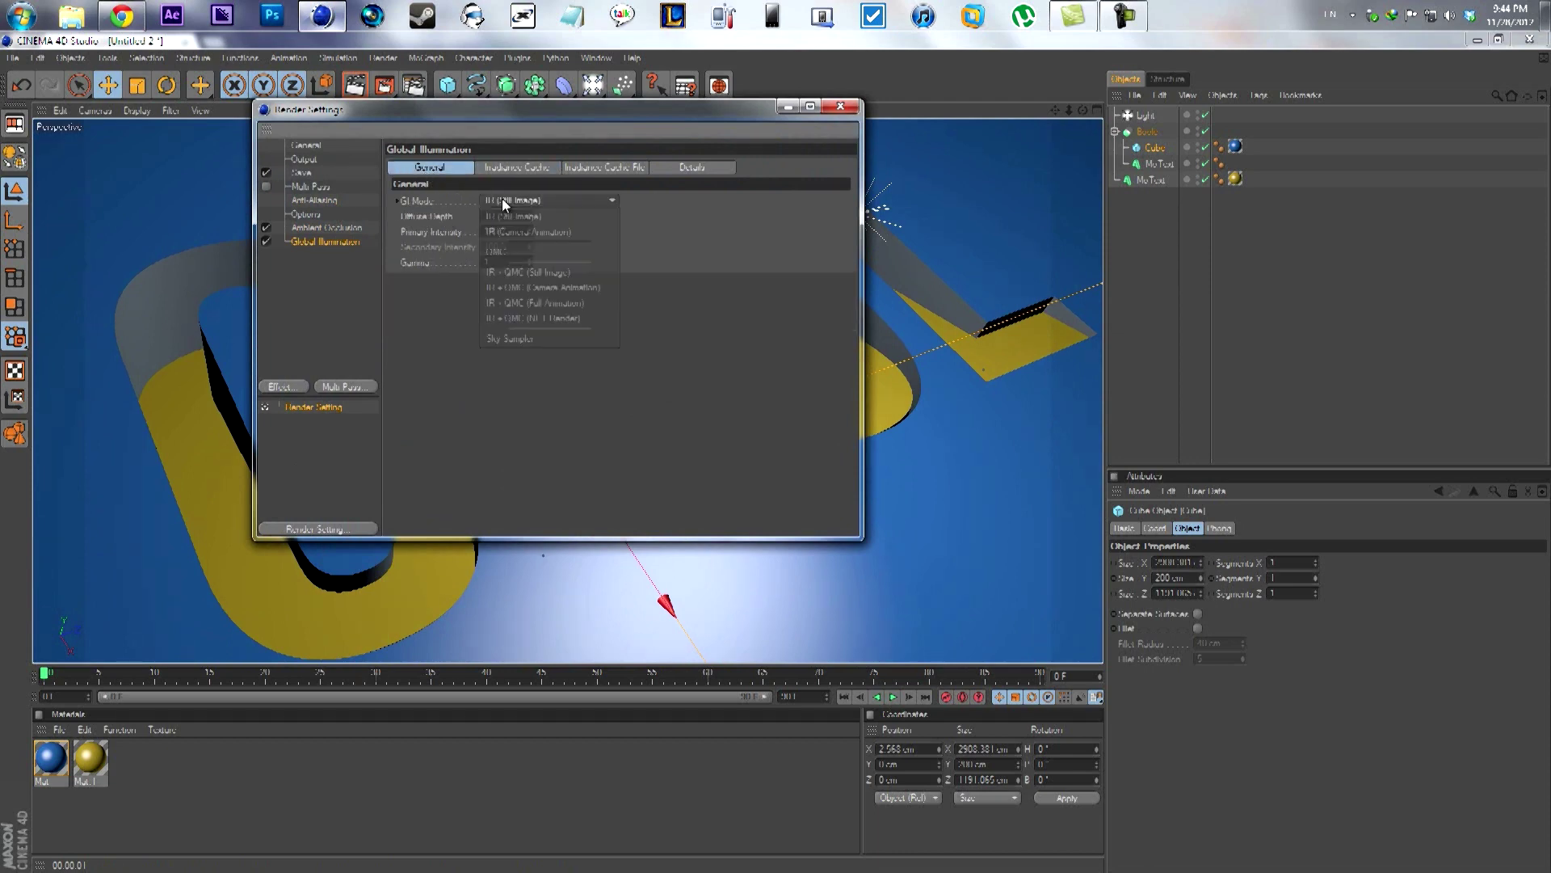
pyautogui.click(529, 278)
pyautogui.click(841, 106)
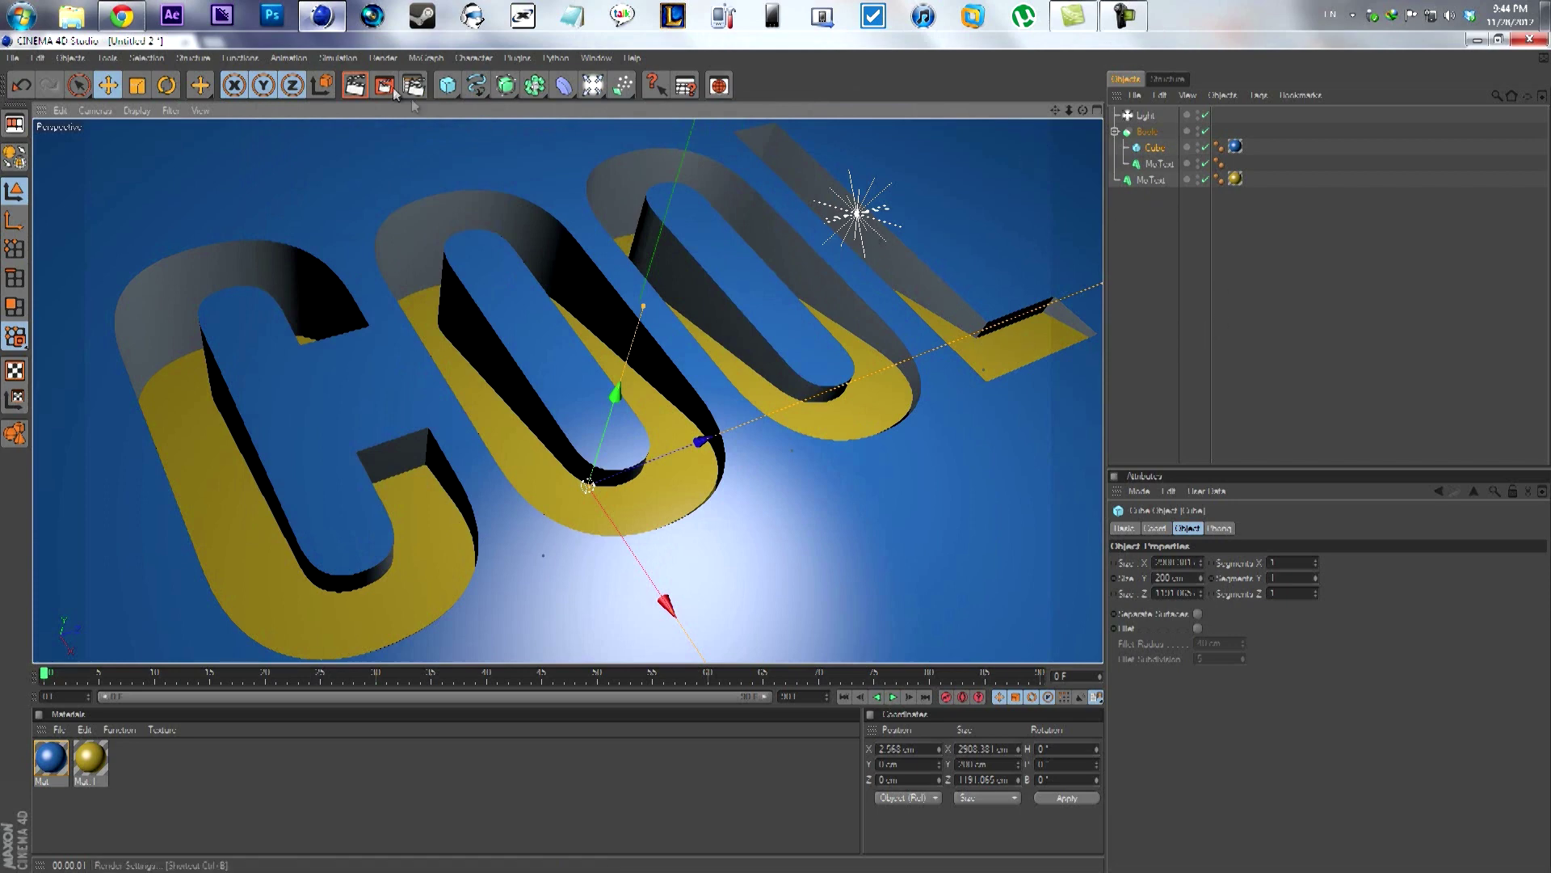
# Render the Perspective view and compare the letters' shading with the reference artwork in the browser
pyautogui.click(361, 86)
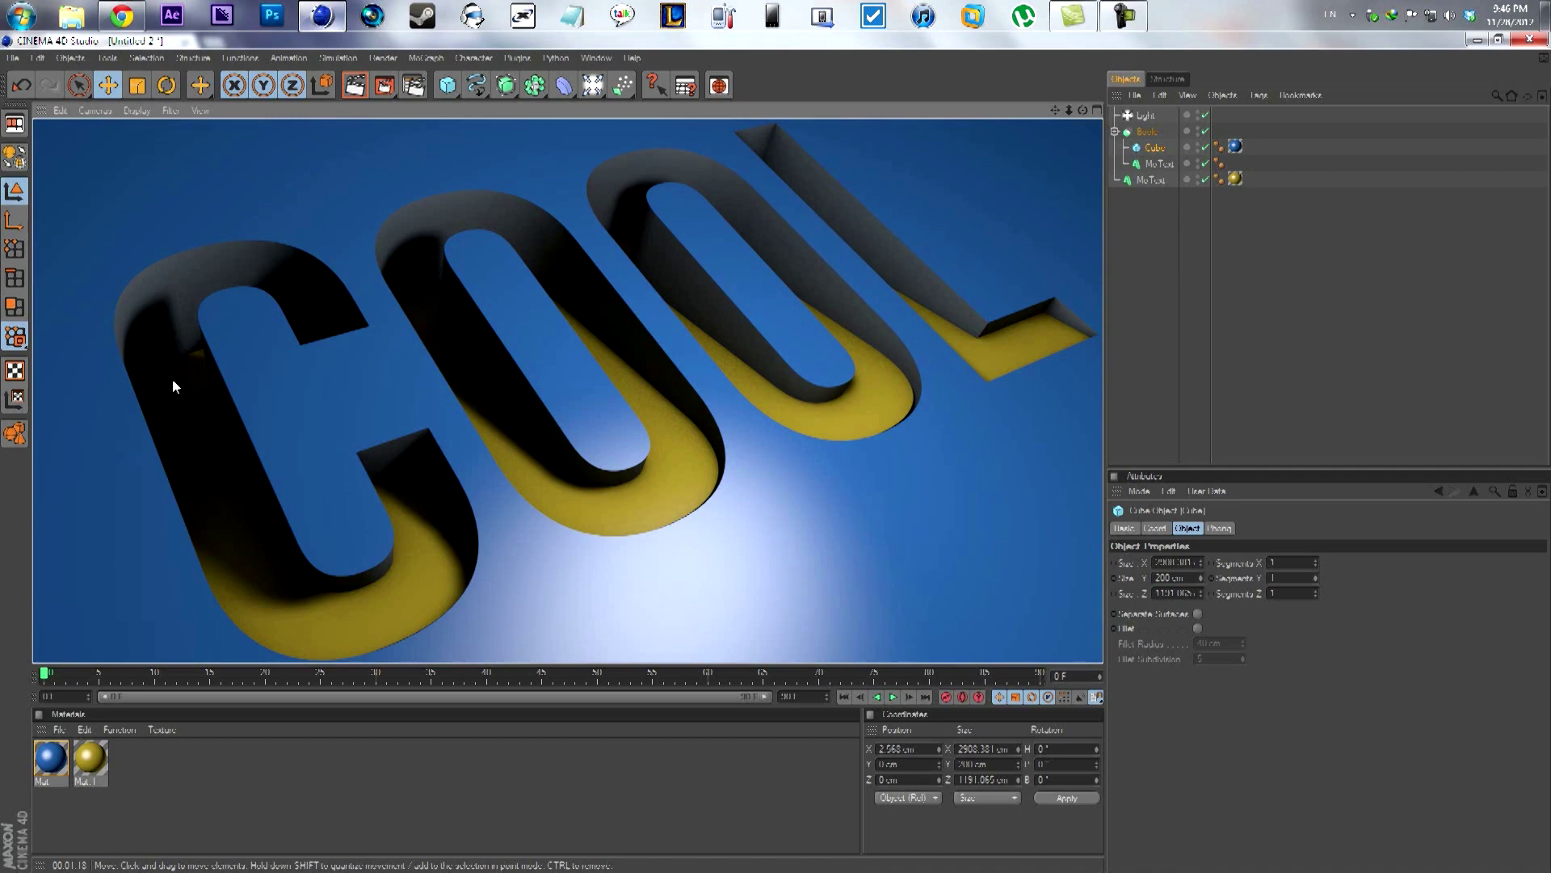
pyautogui.click(121, 16)
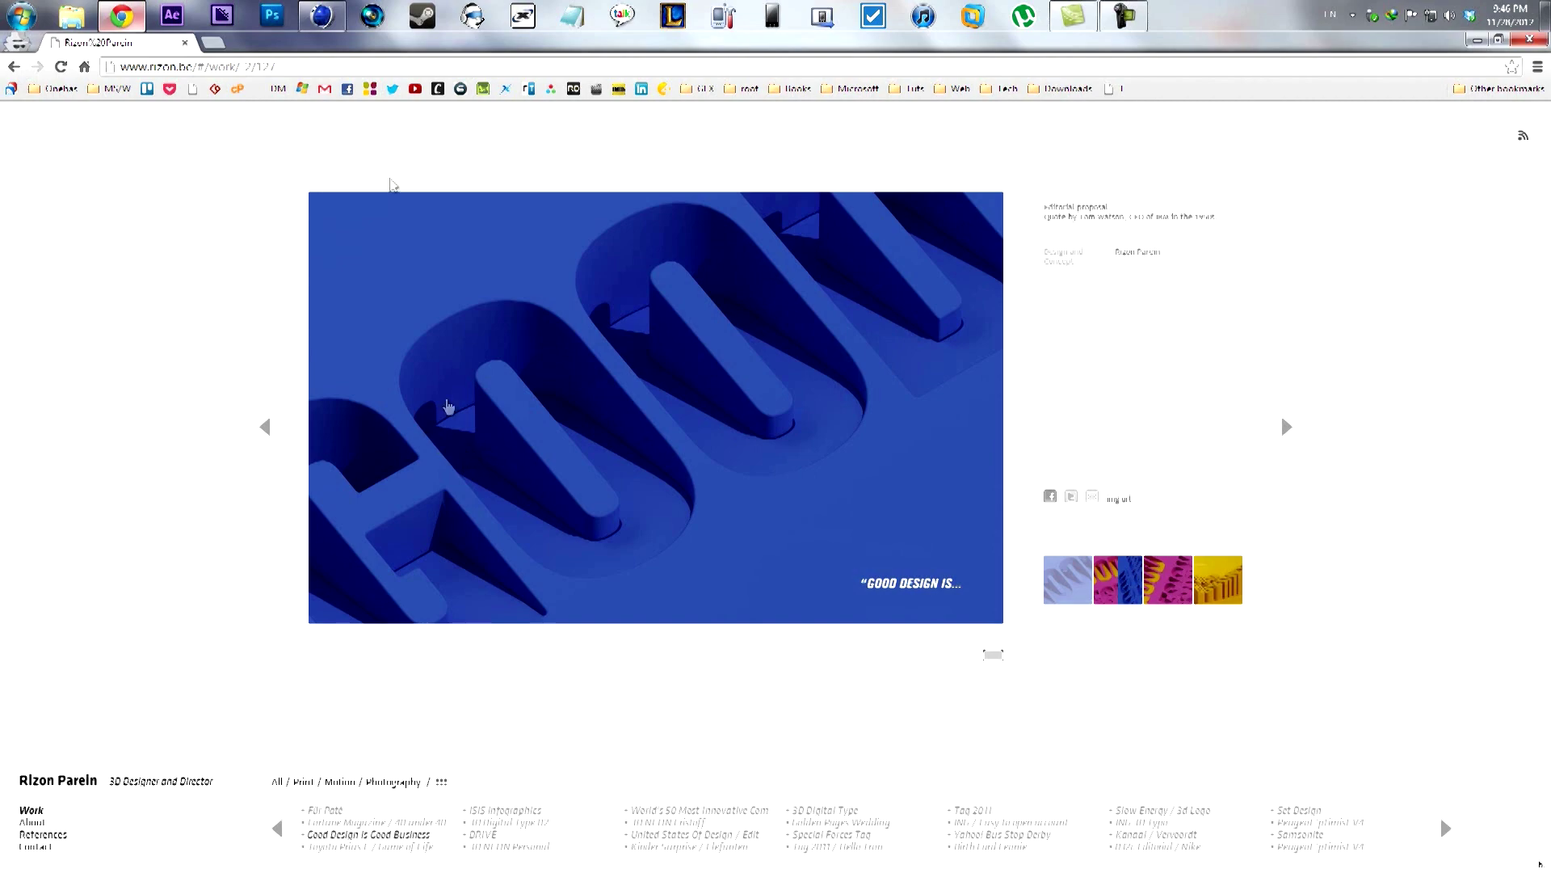
pyautogui.click(321, 17)
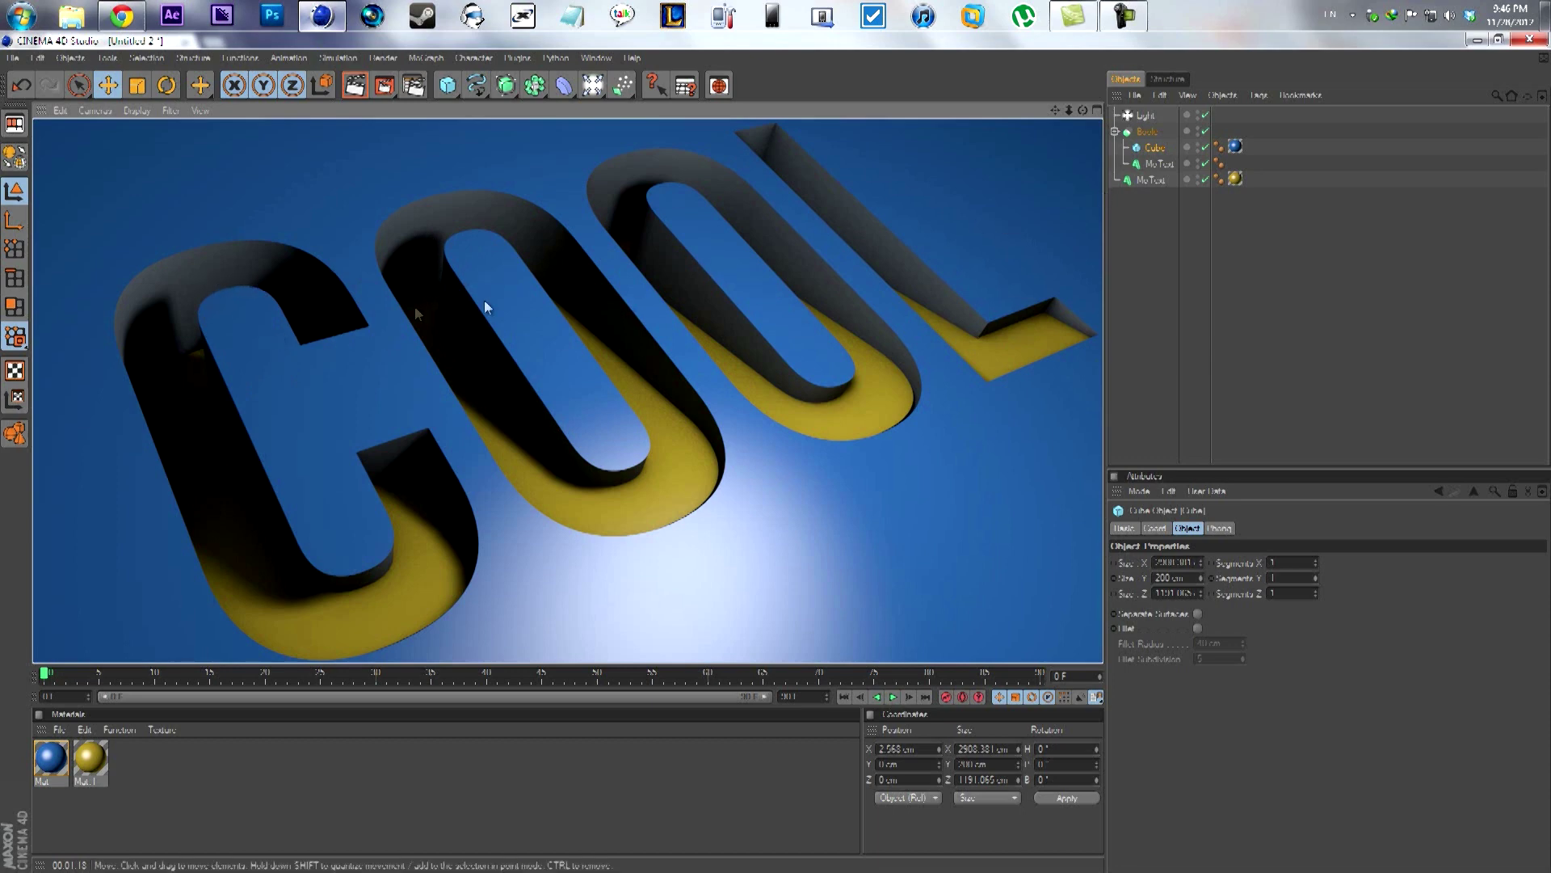
# Move the blue material tag from the Cube to the Boole so it also covers the cut's inner walls
pyautogui.click(1234, 147)
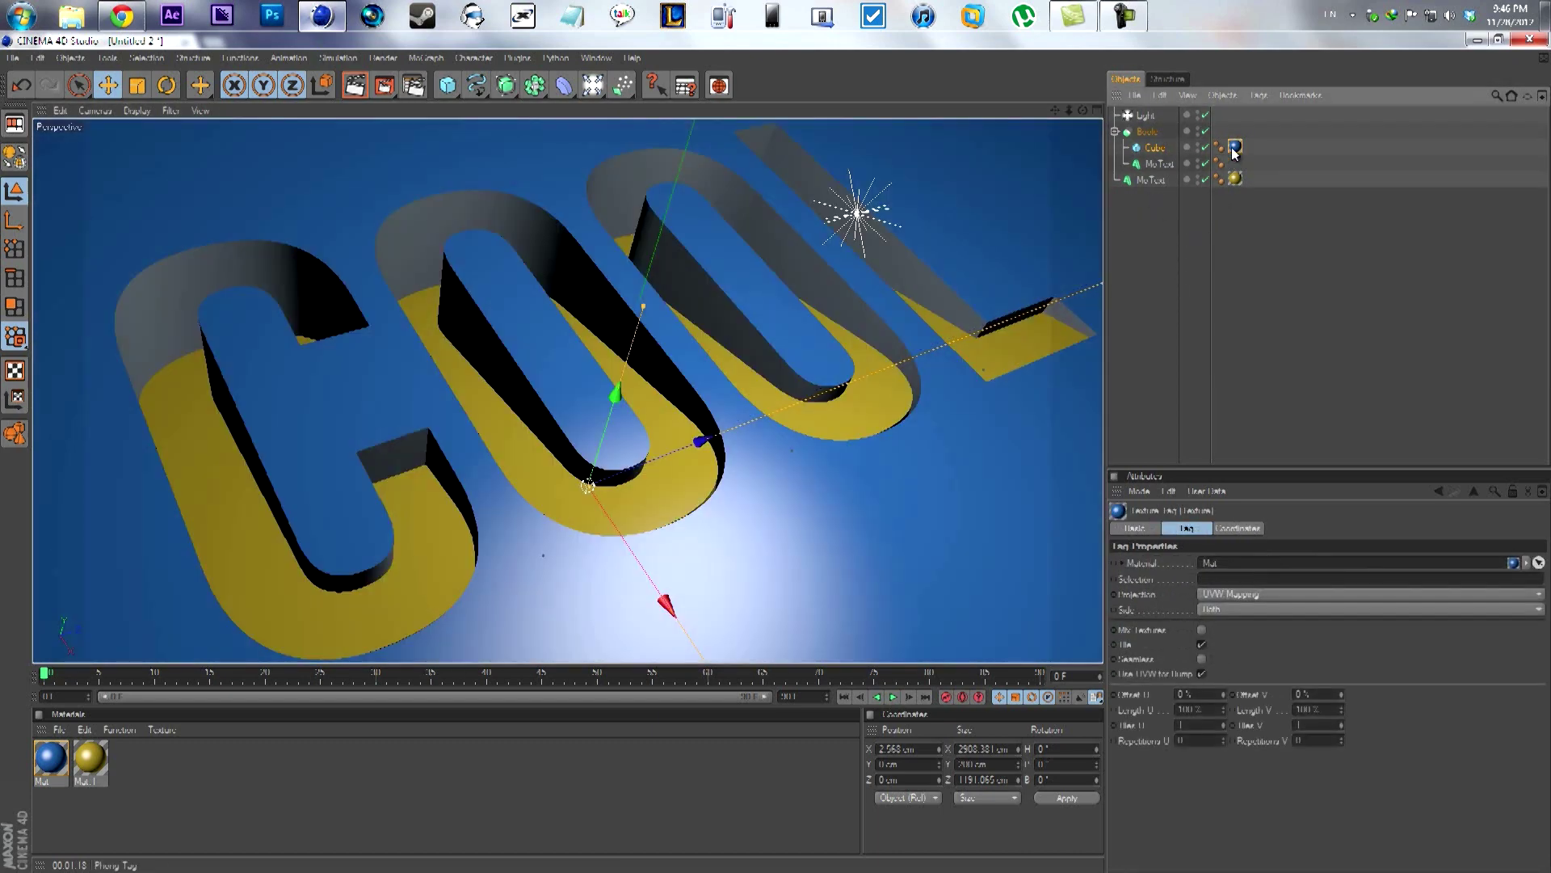
pyautogui.moveTo(1234, 147); pyautogui.dragTo(1244, 132)
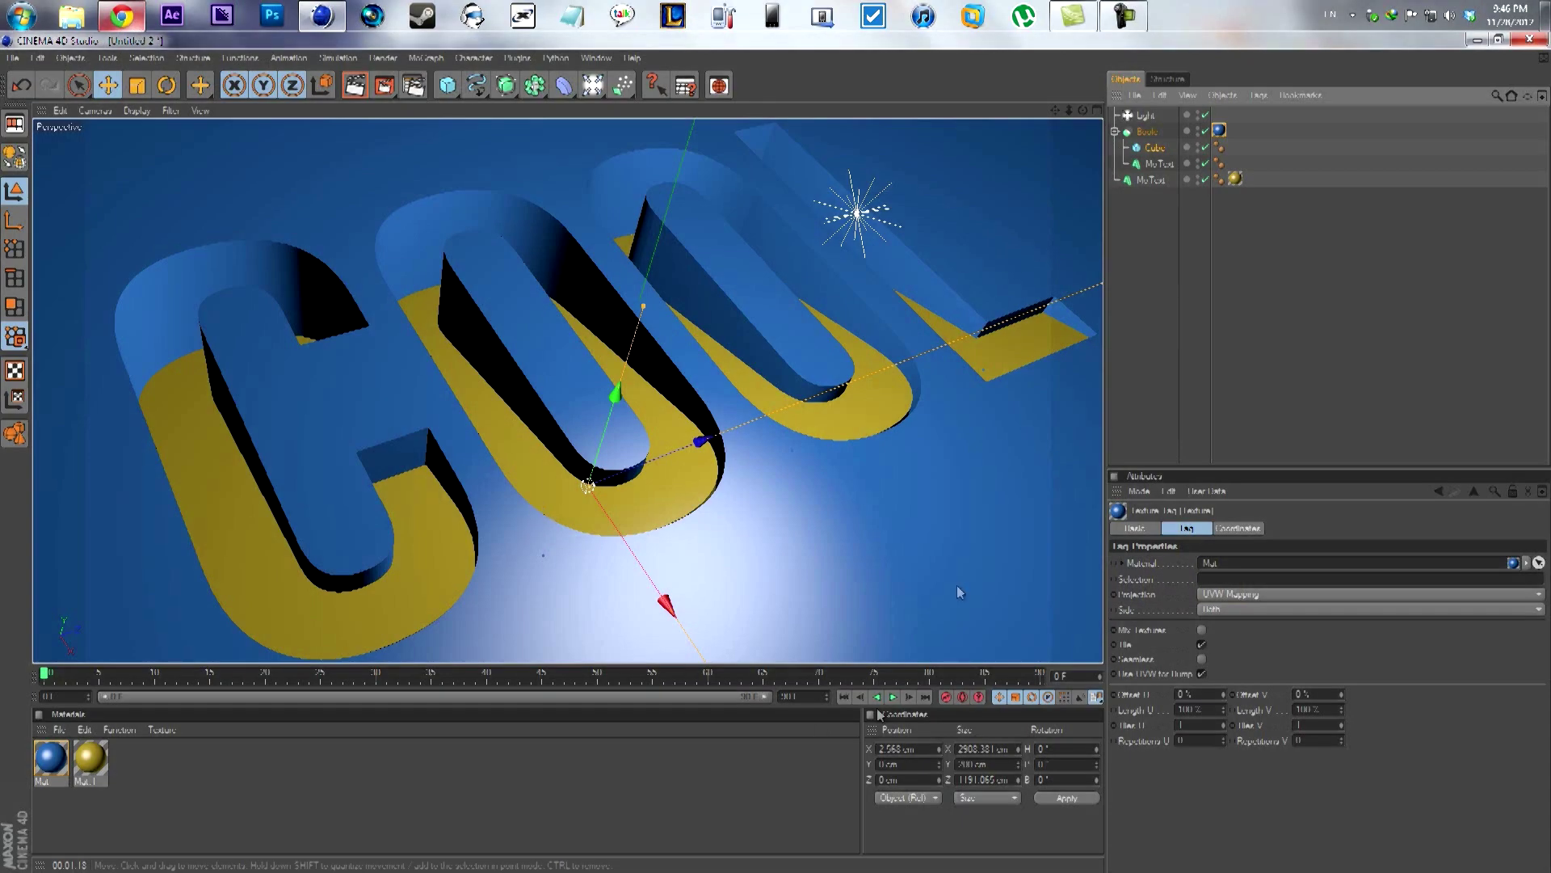
# Switch the light's shadow type to Raytraced (Hard) and test-render a small region over the upper part of the first O
pyautogui.click(1144, 115)
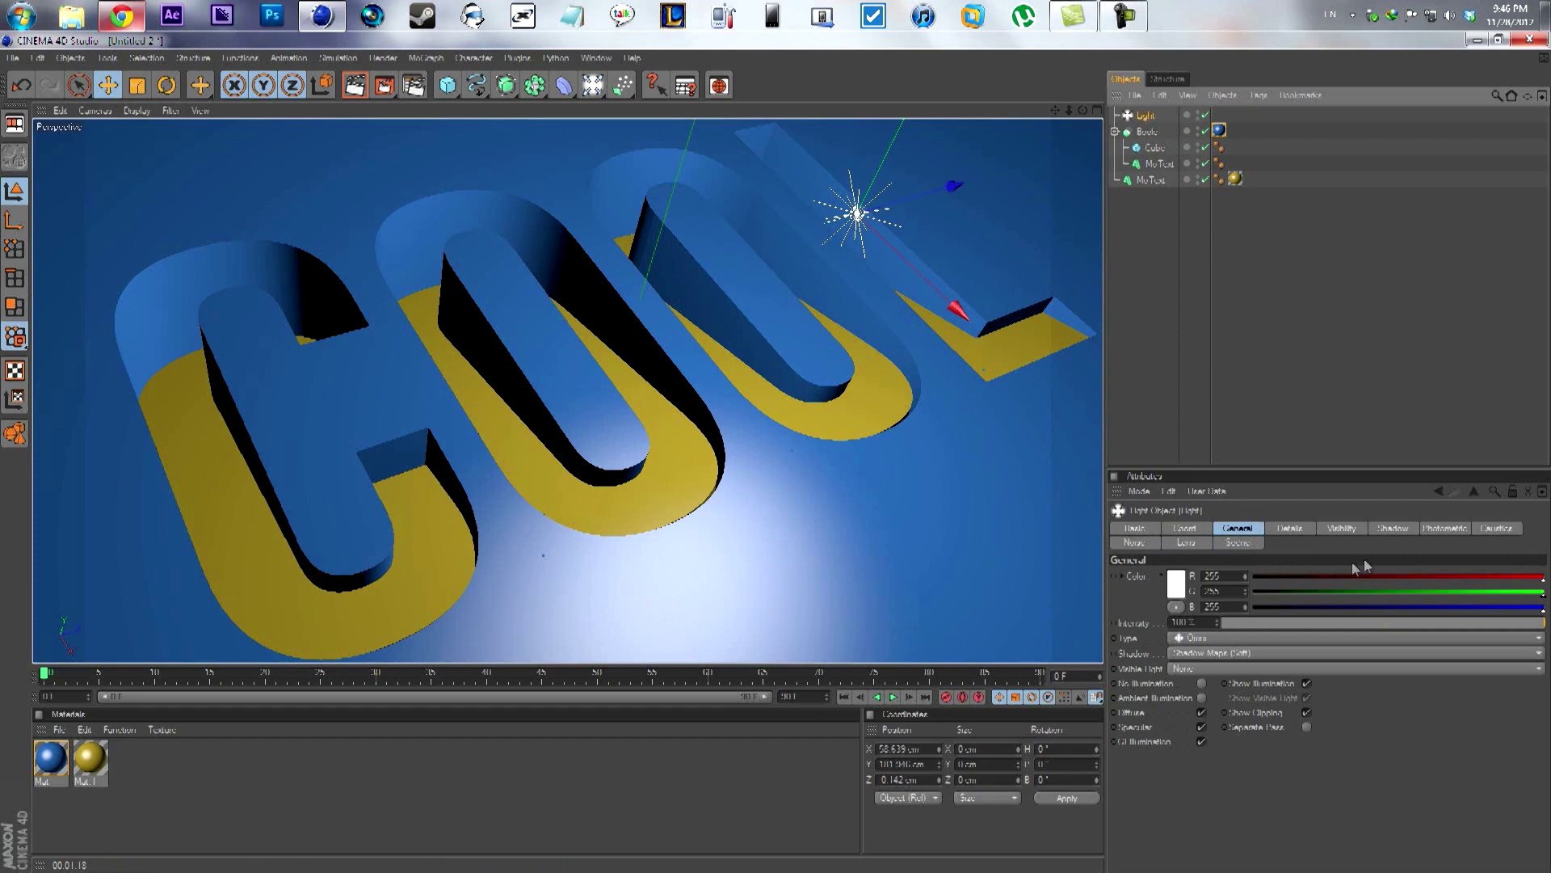
pyautogui.click(1392, 528)
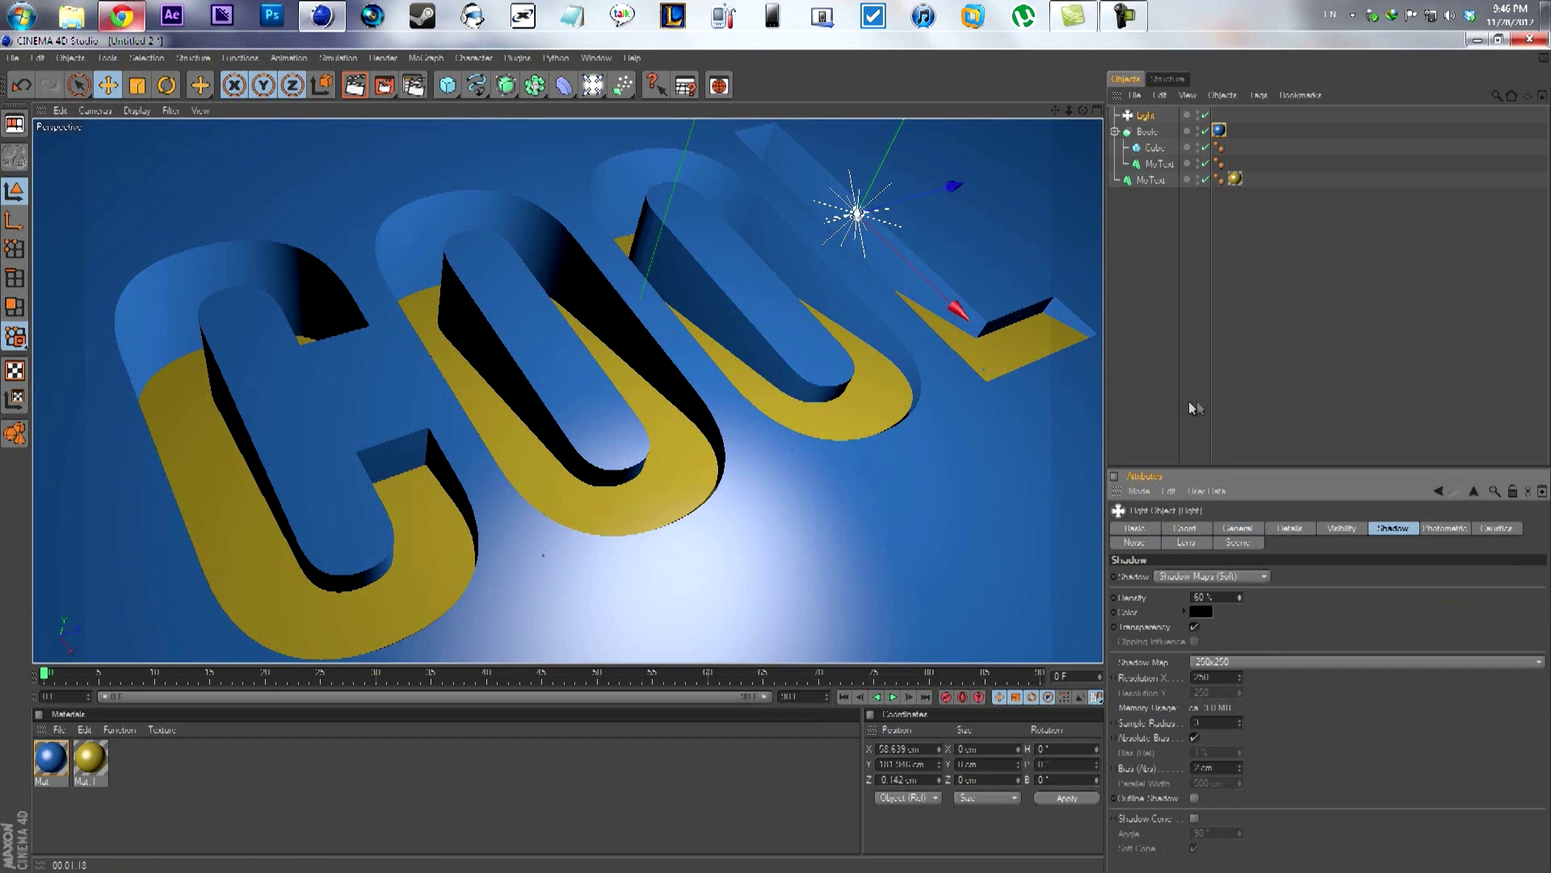
pyautogui.click(121, 15)
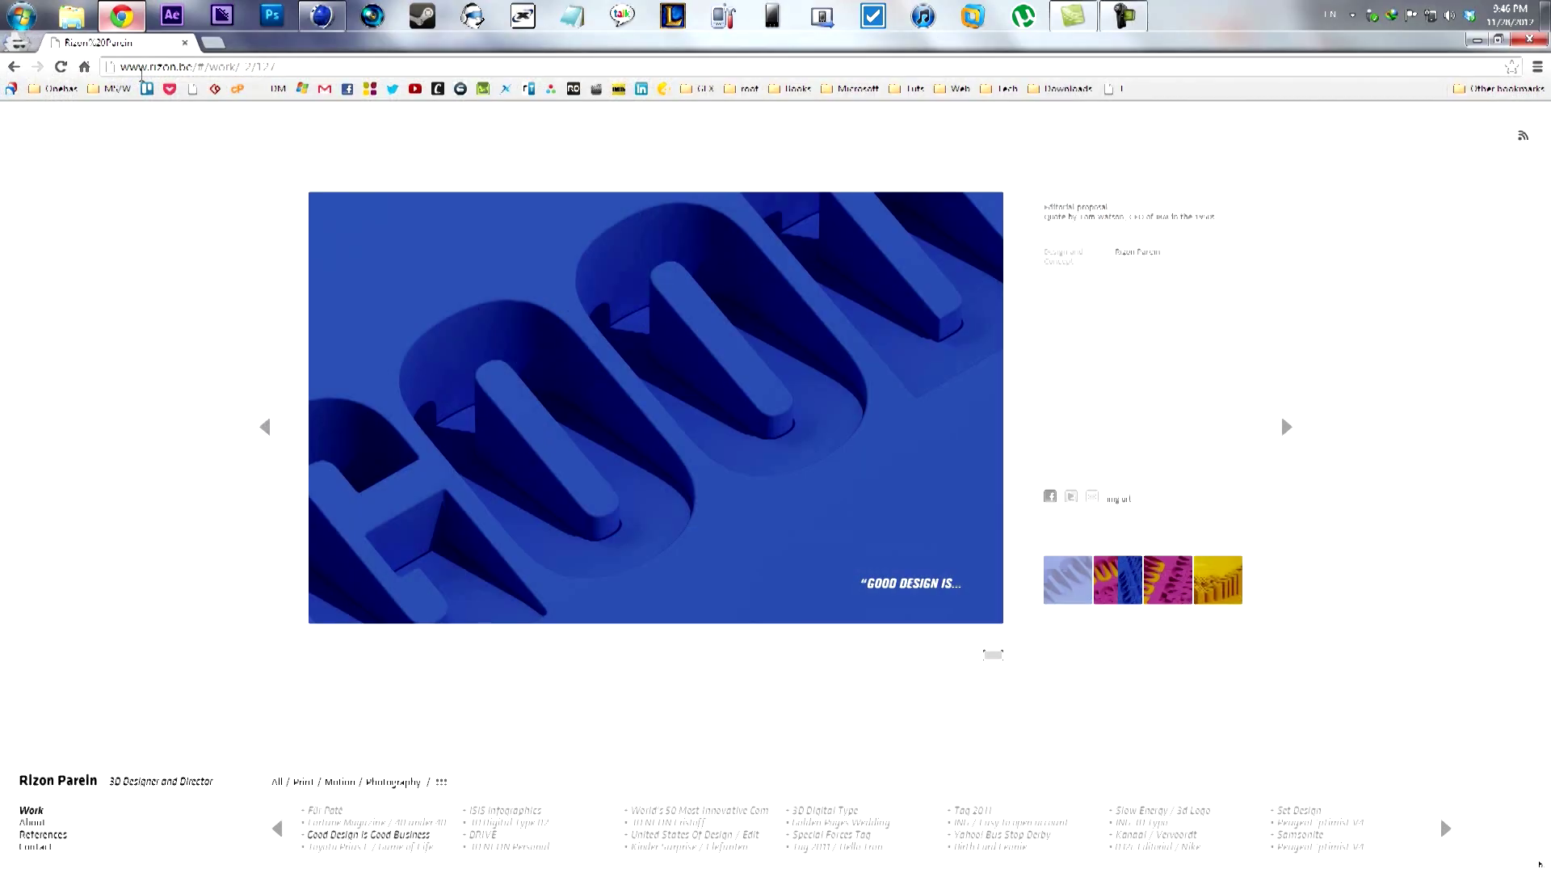
pyautogui.click(322, 16)
pyautogui.click(1209, 577)
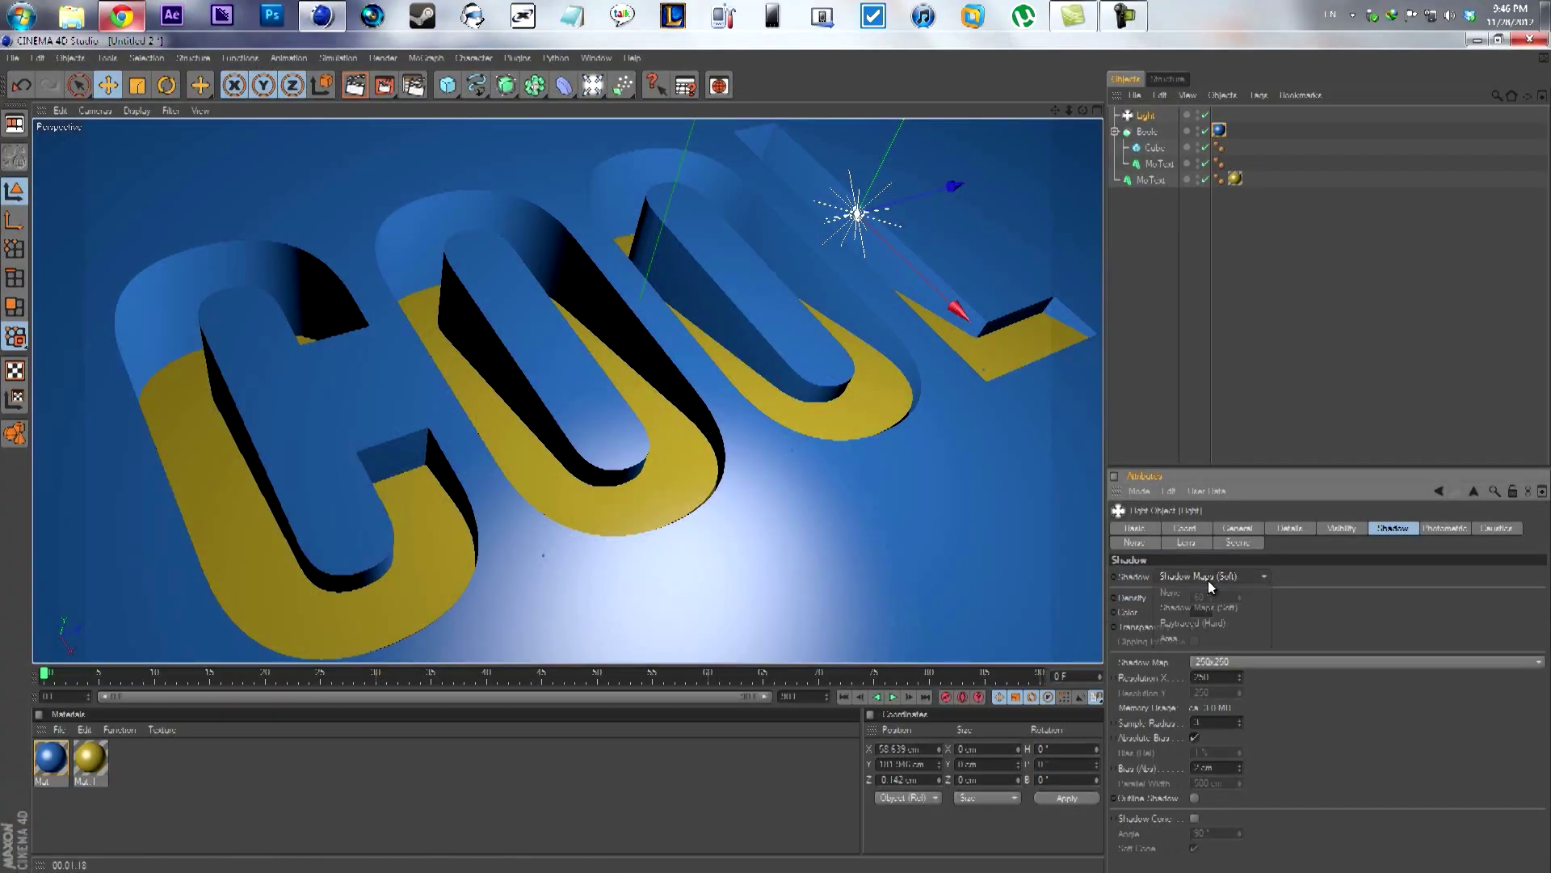
pyautogui.click(1205, 624)
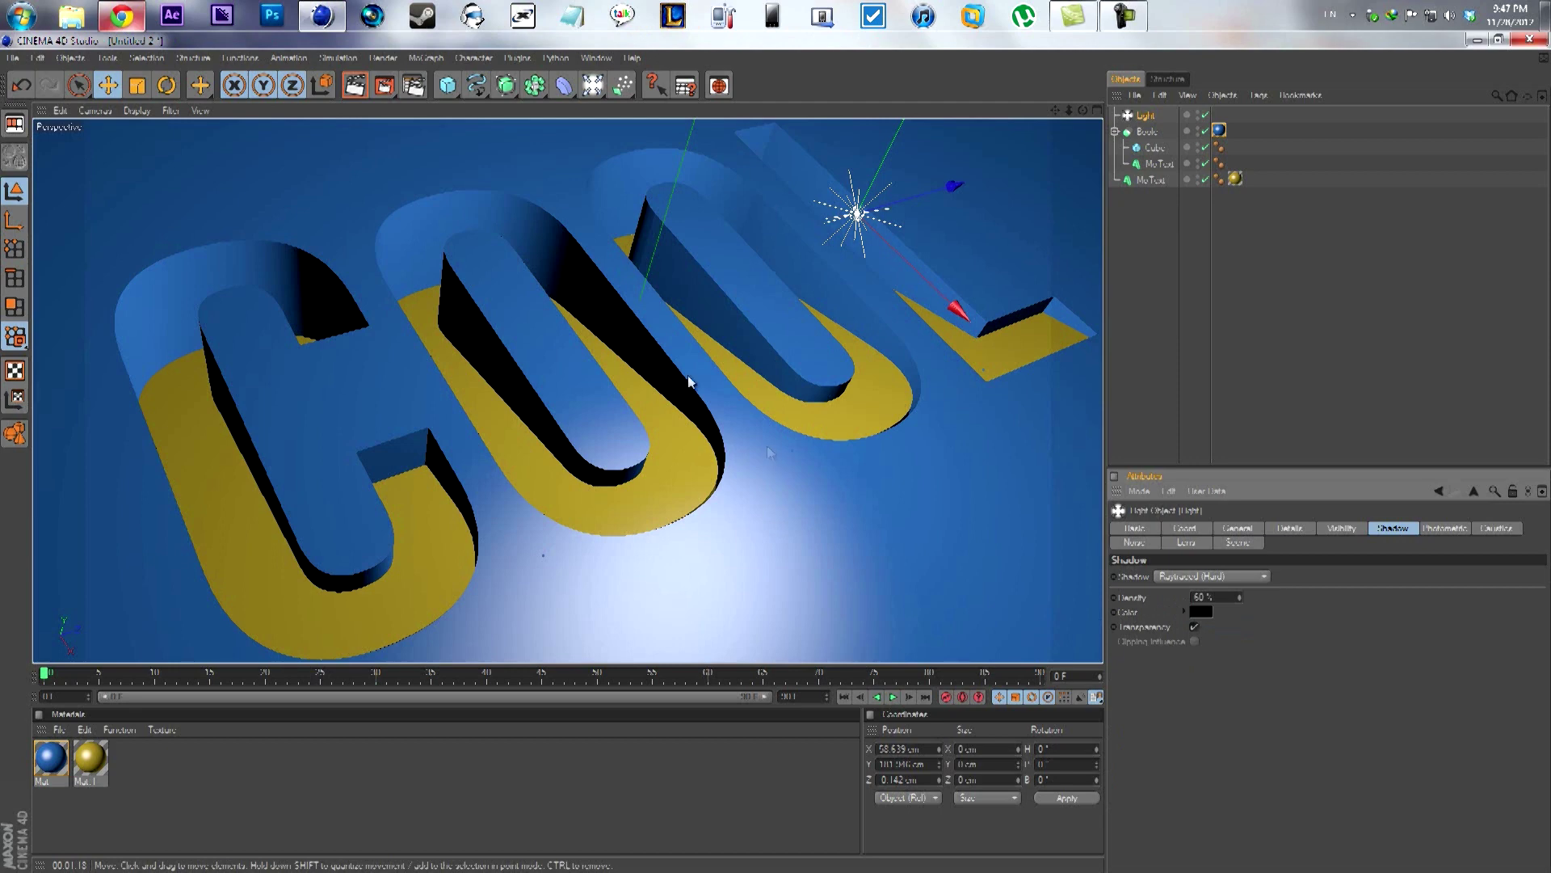
pyautogui.moveTo(384, 85); pyautogui.dragTo(412, 102)
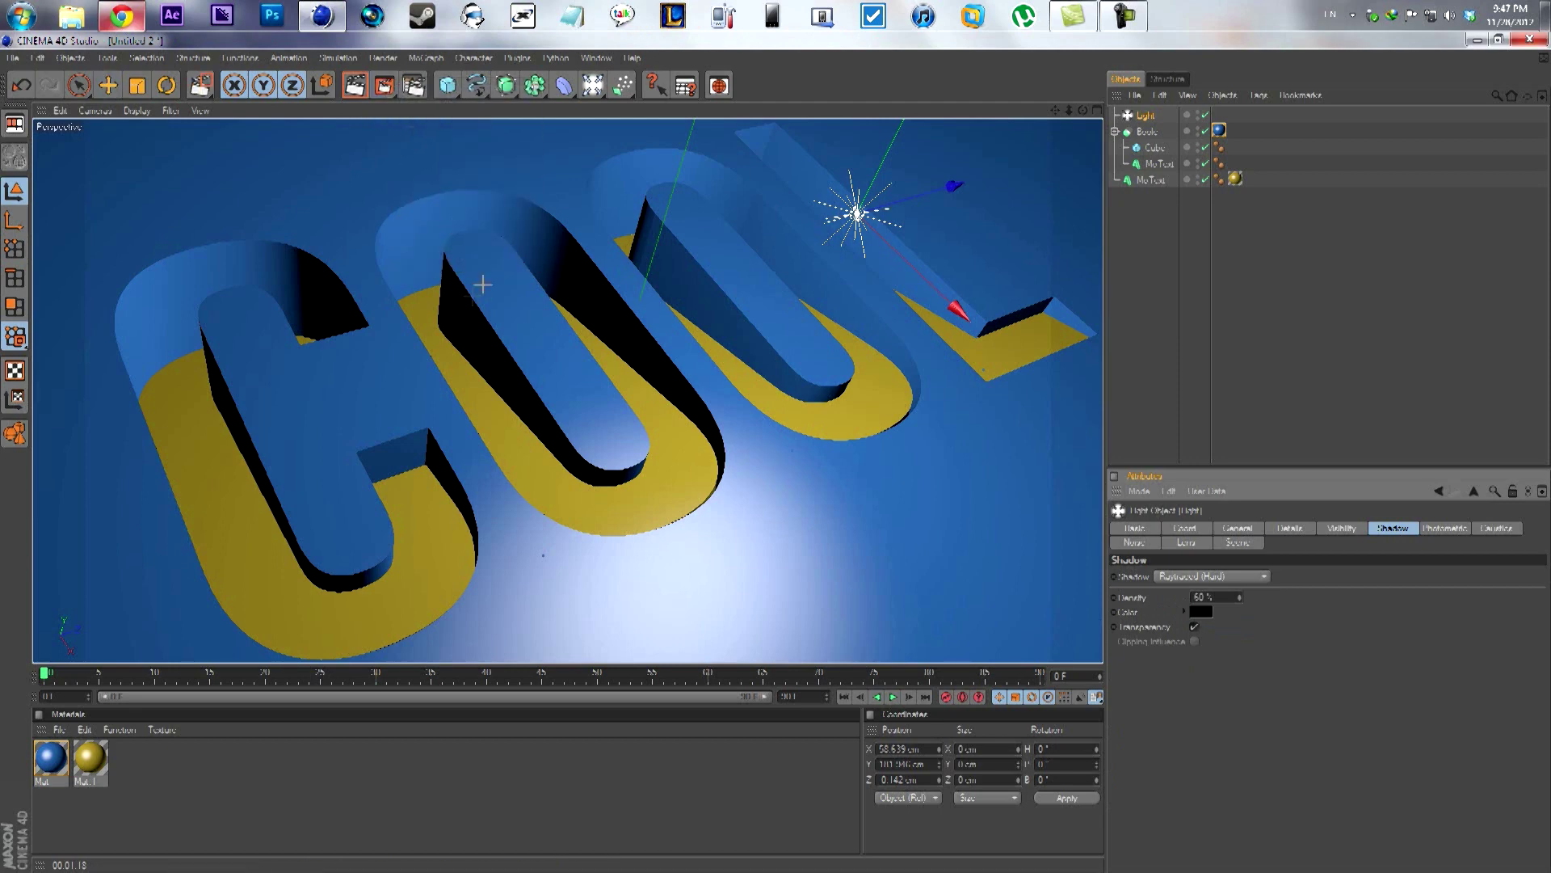
pyautogui.moveTo(476, 211); pyautogui.dragTo(374, 408)
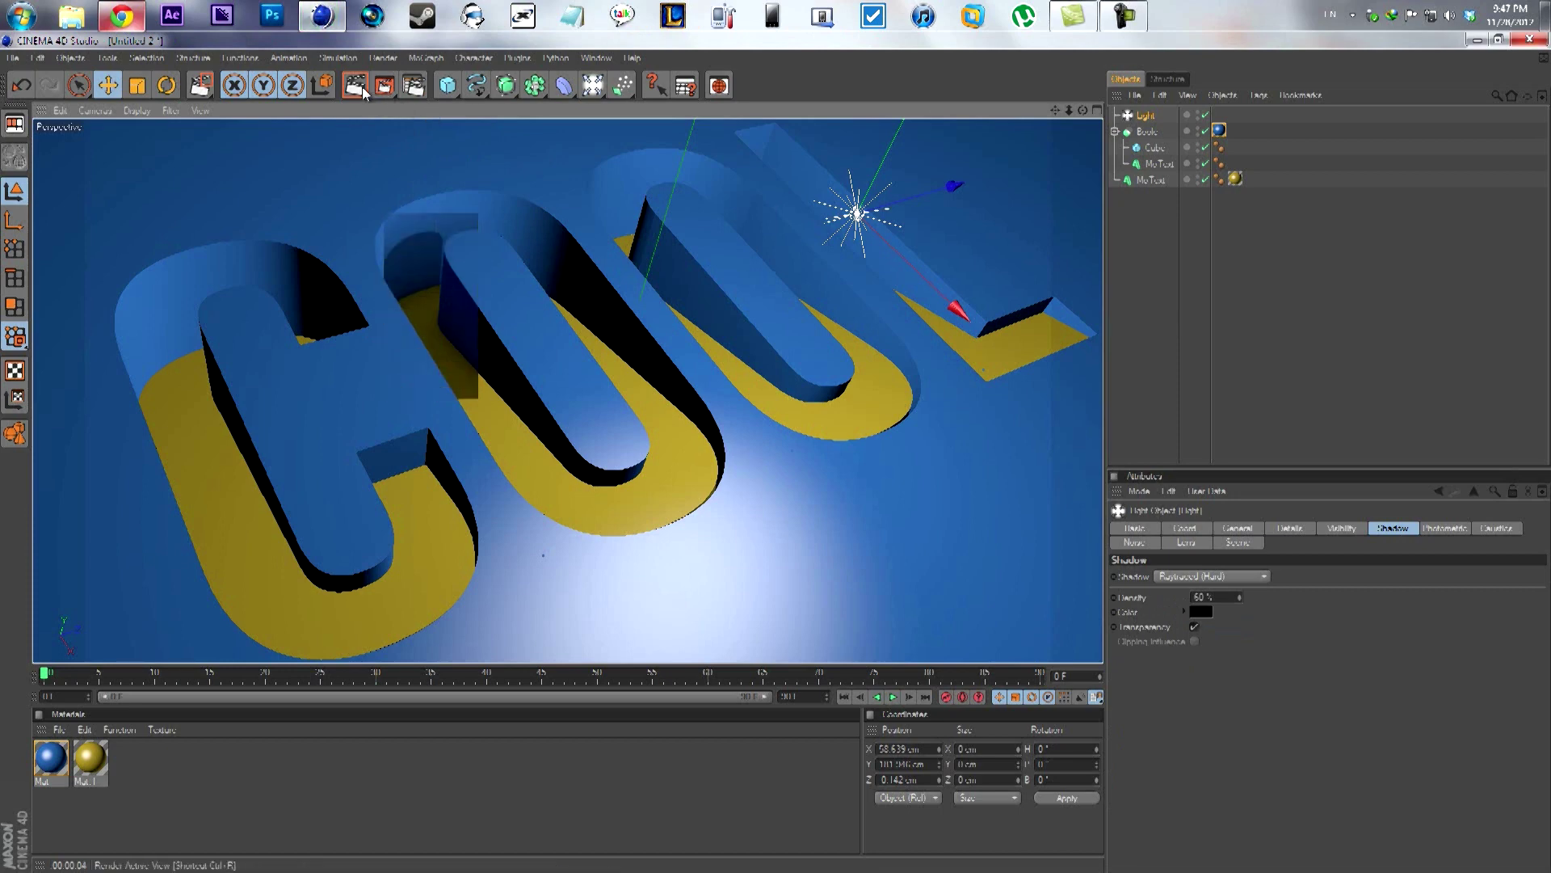
# Reframe the letters slightly wider in the Perspective view, render it, and compare the result with the reference artwork in the browser
pyautogui.moveTo(1055, 110); pyautogui.dragTo(775, 460)
pyautogui.moveTo(1082, 110); pyautogui.dragTo(773, 451)
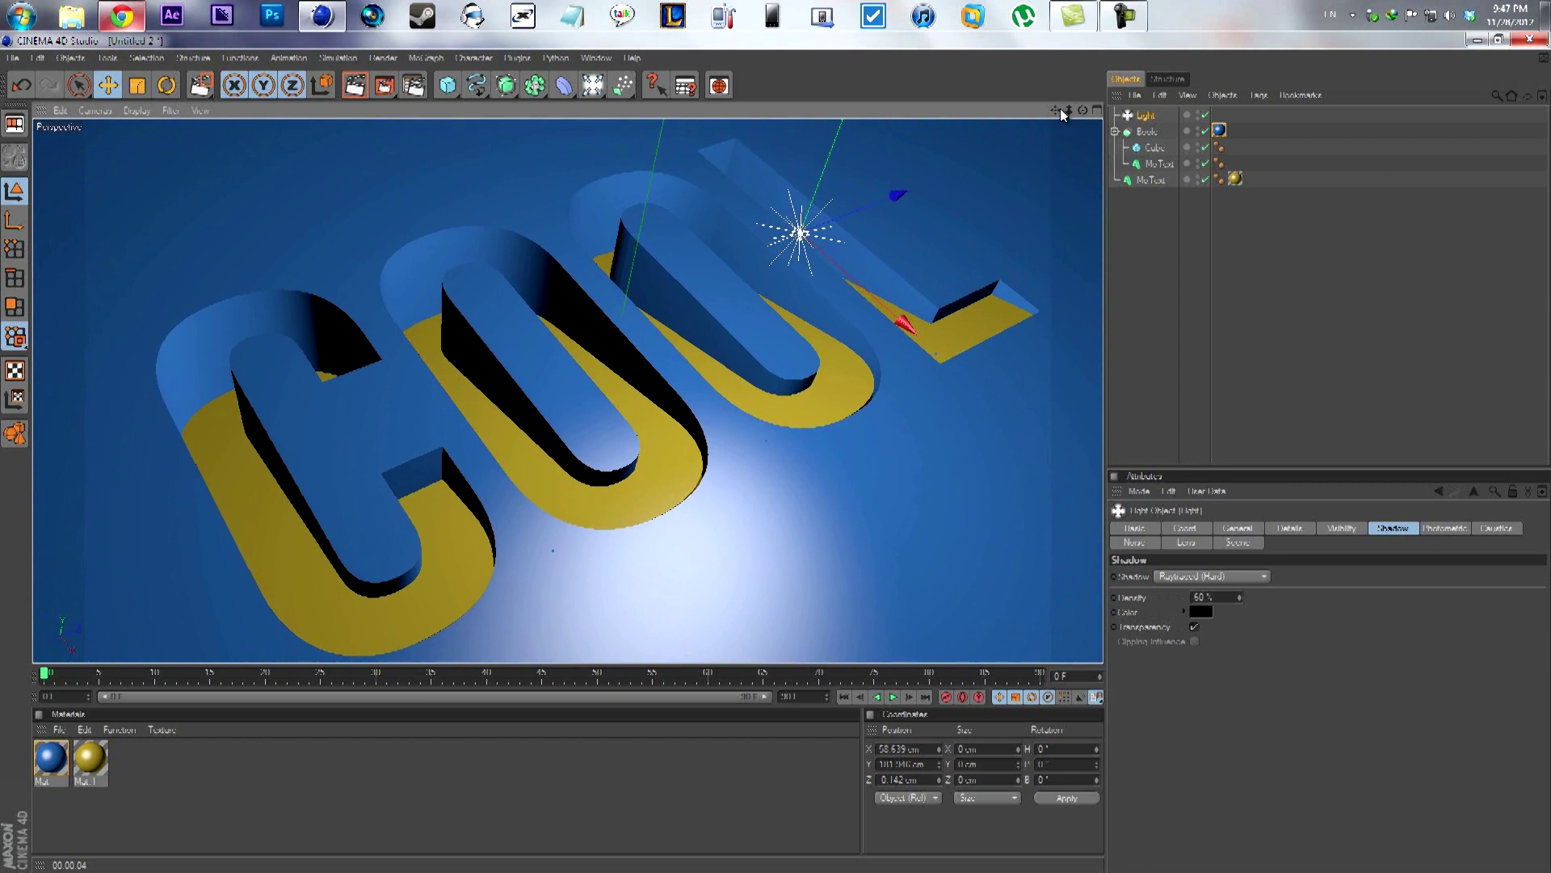
pyautogui.click(355, 86)
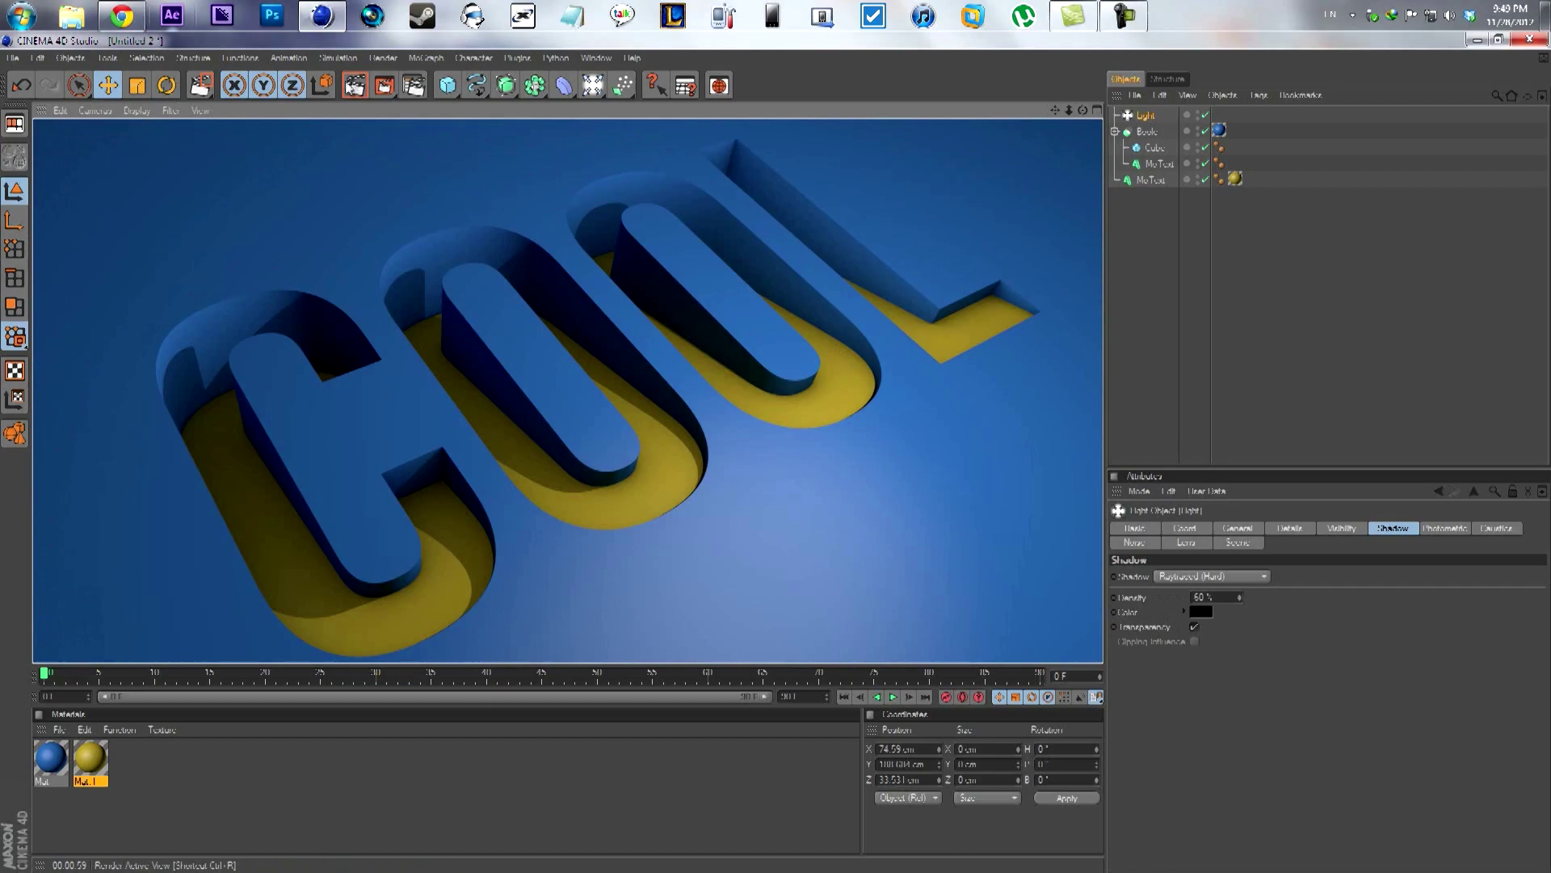
pyautogui.click(129, 23)
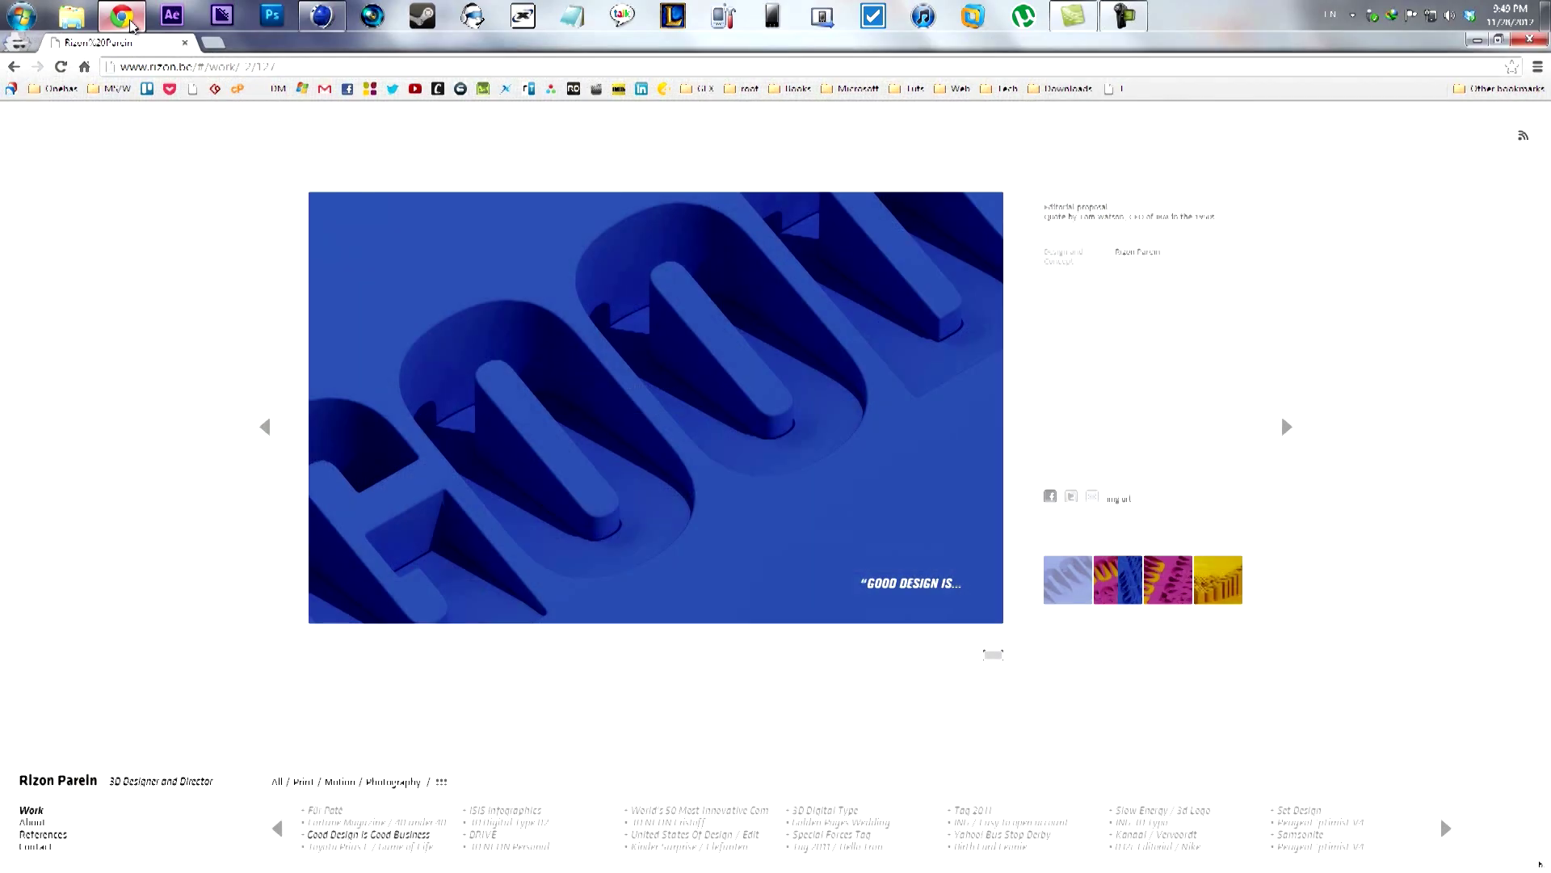